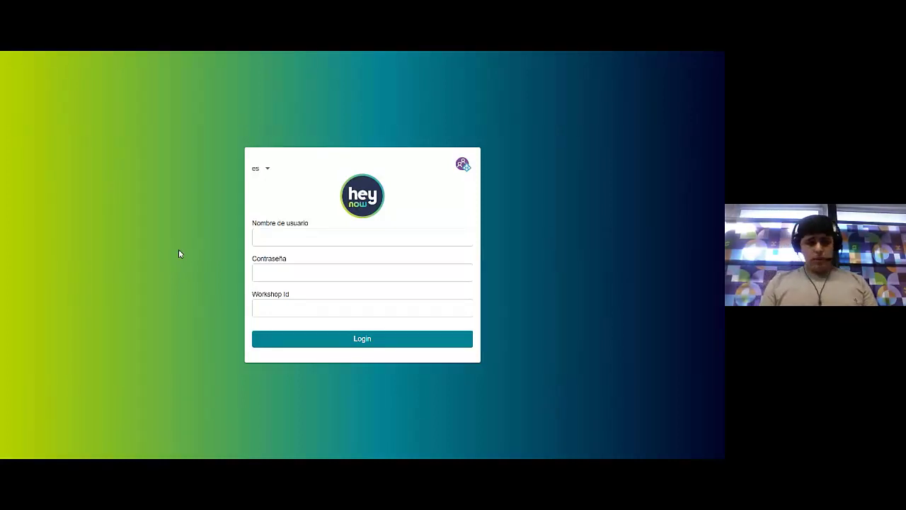
click(286, 242)
text(webinar)
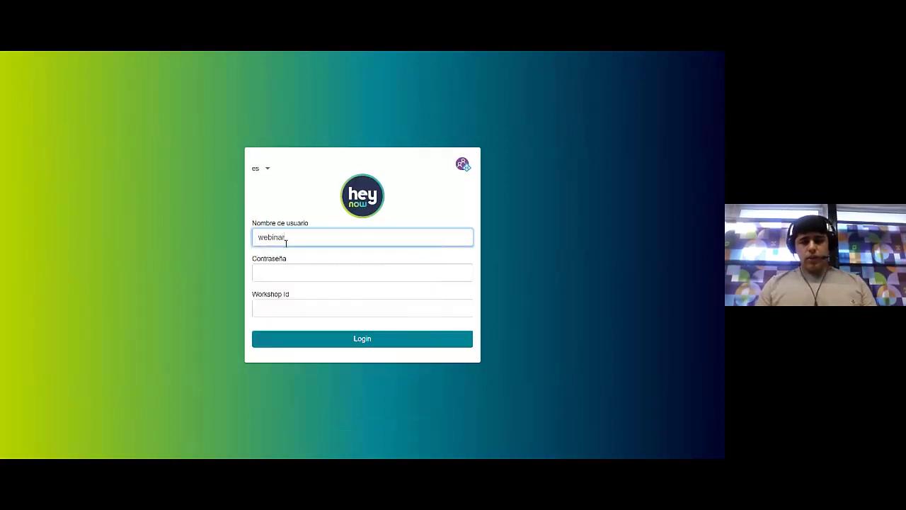
click(283, 272)
text(webinar)
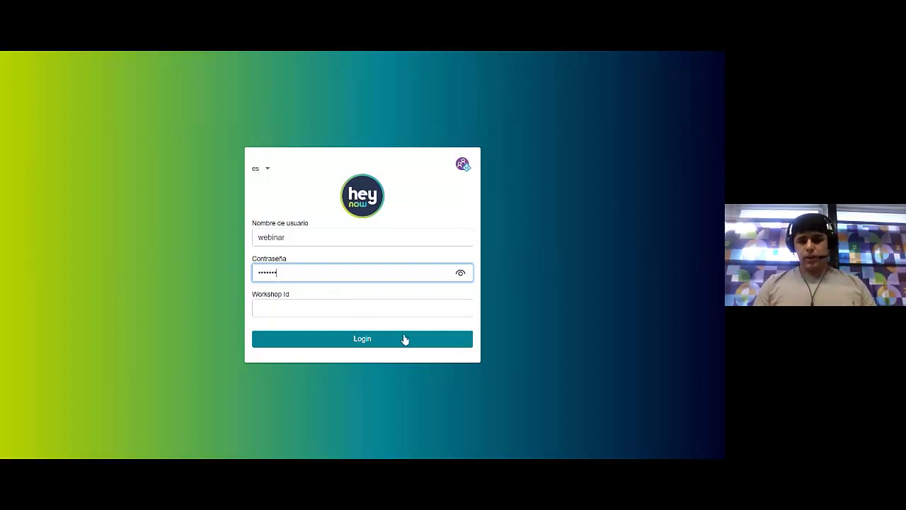
click(429, 340)
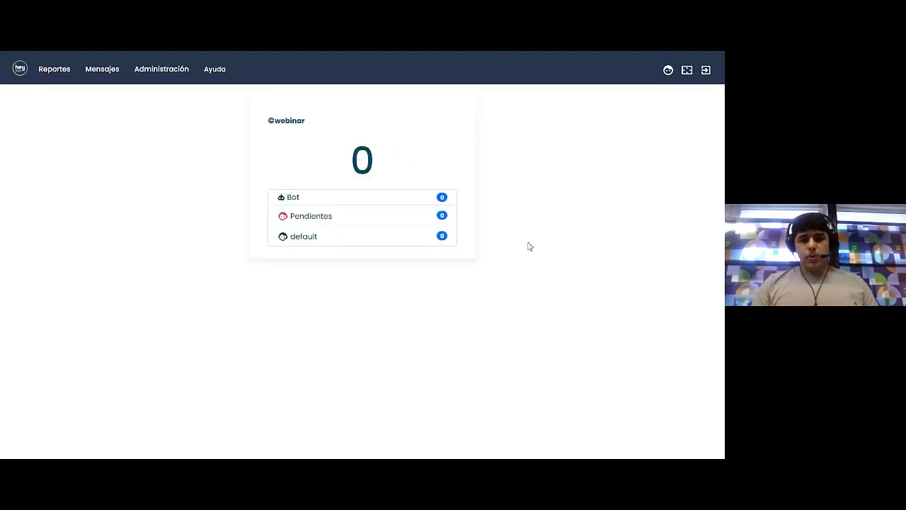
Go to Edición de comportamientos from the Administración menu
double_click(351, 156)
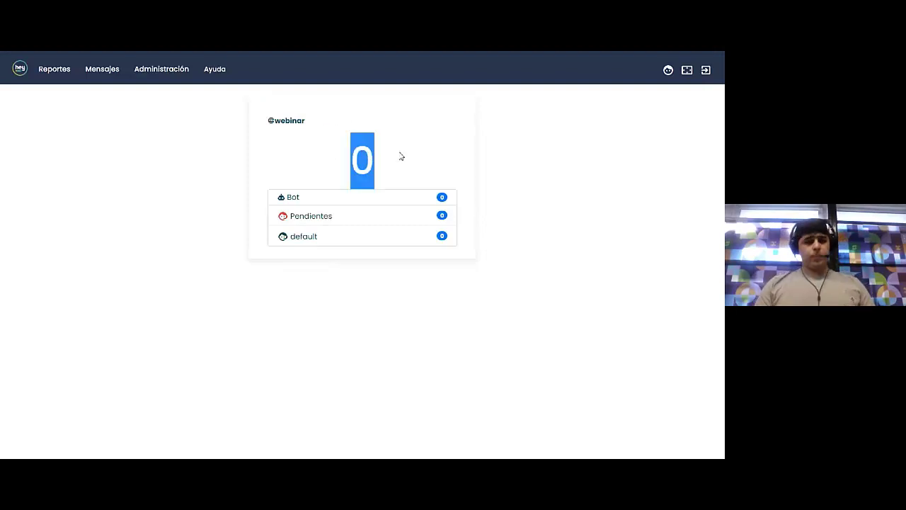
click(399, 155)
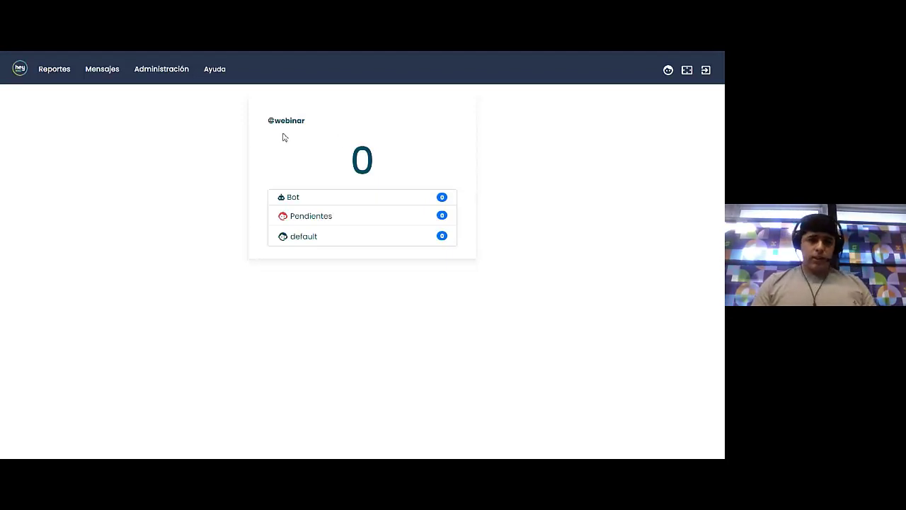
click(164, 68)
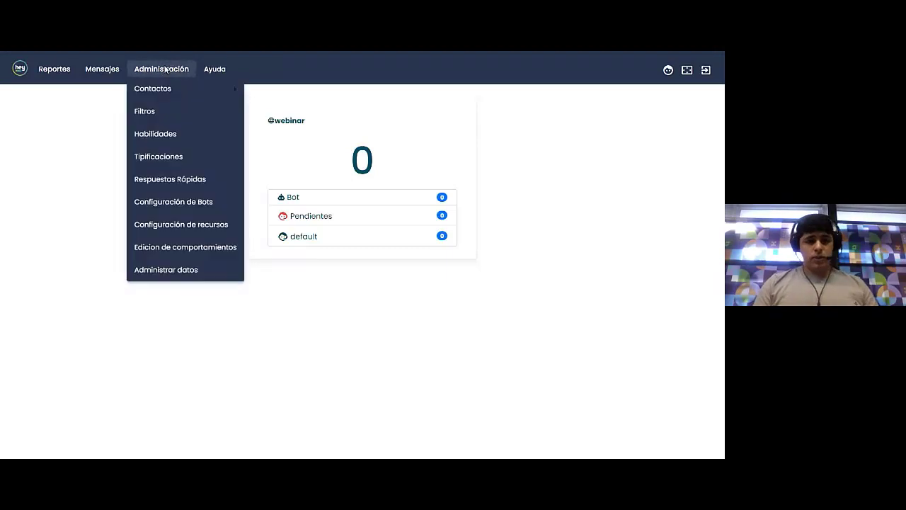
click(201, 246)
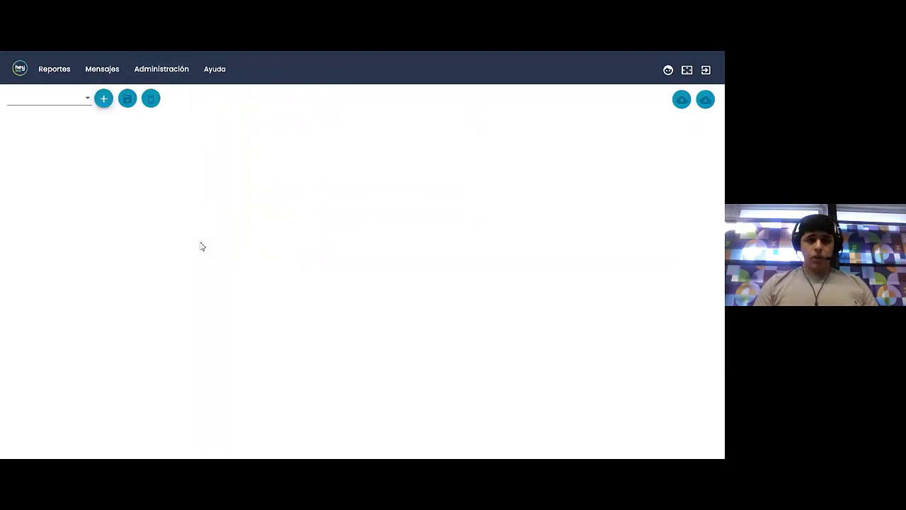
Create a new behaviour, rename it 'Webinar 2022' under Configuraciones > Nombre, and save it
click(104, 99)
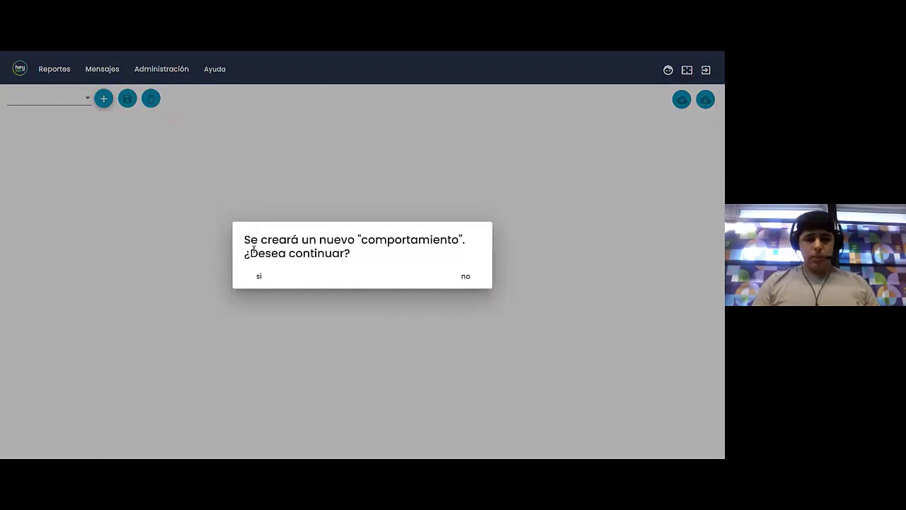
click(259, 276)
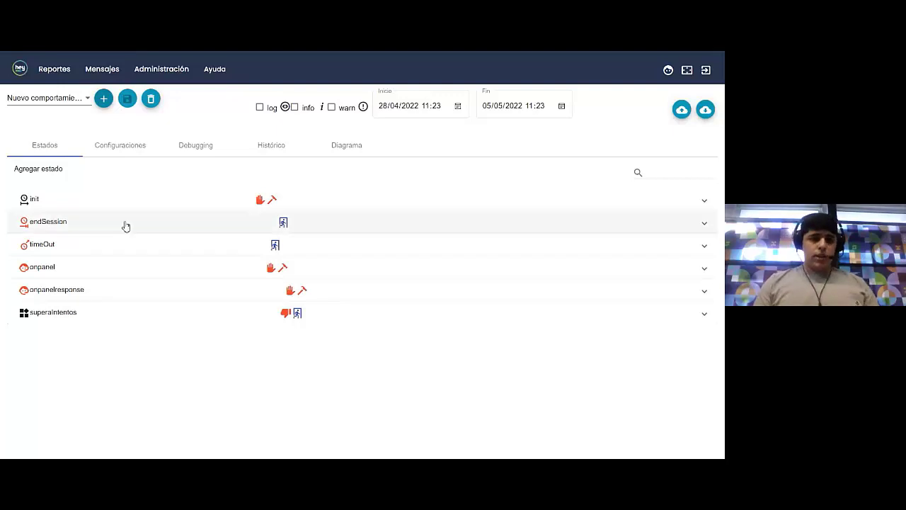
click(115, 149)
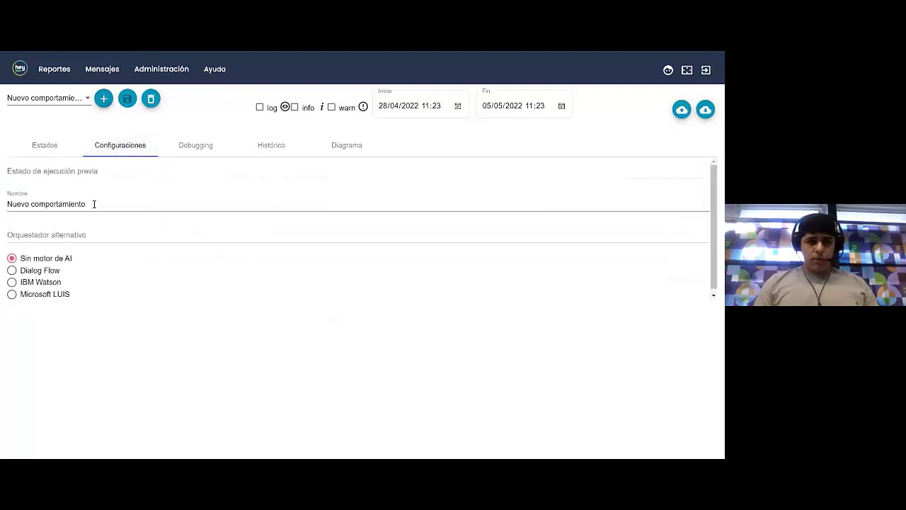
drag(95, 204, 5, 203)
text(W)
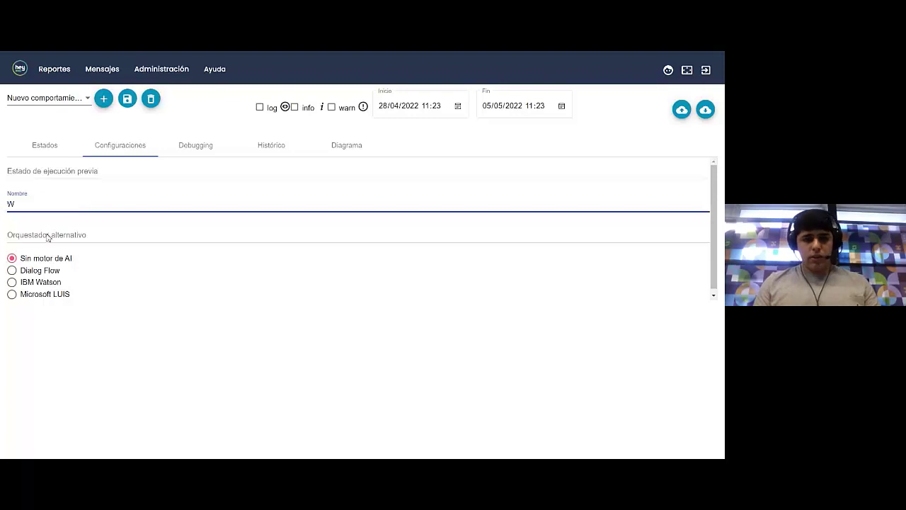
text(ebinar 2022)
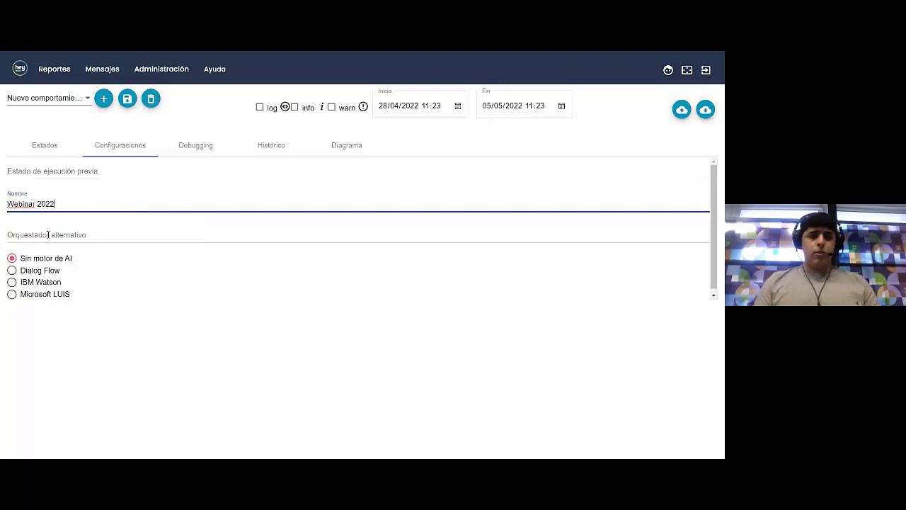
click(128, 99)
click(523, 285)
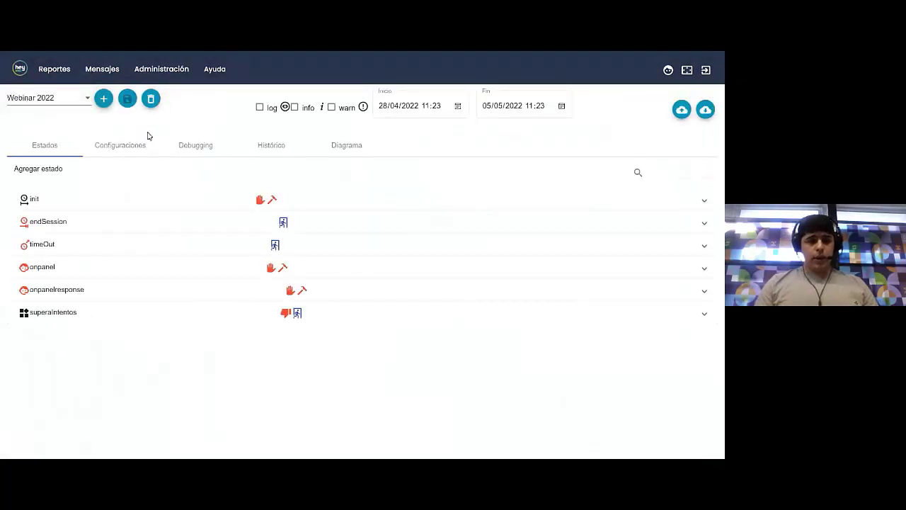
Expand the init state and show its Responder con response-type list
click(72, 203)
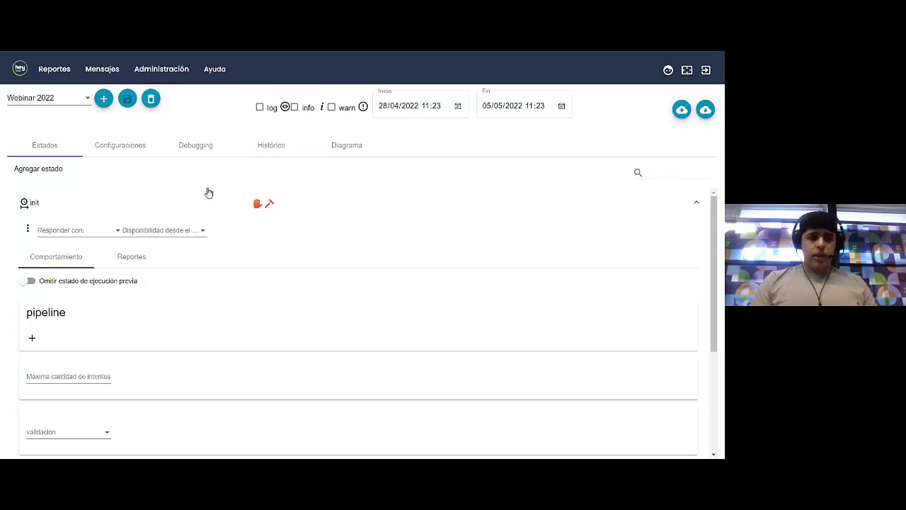
click(102, 235)
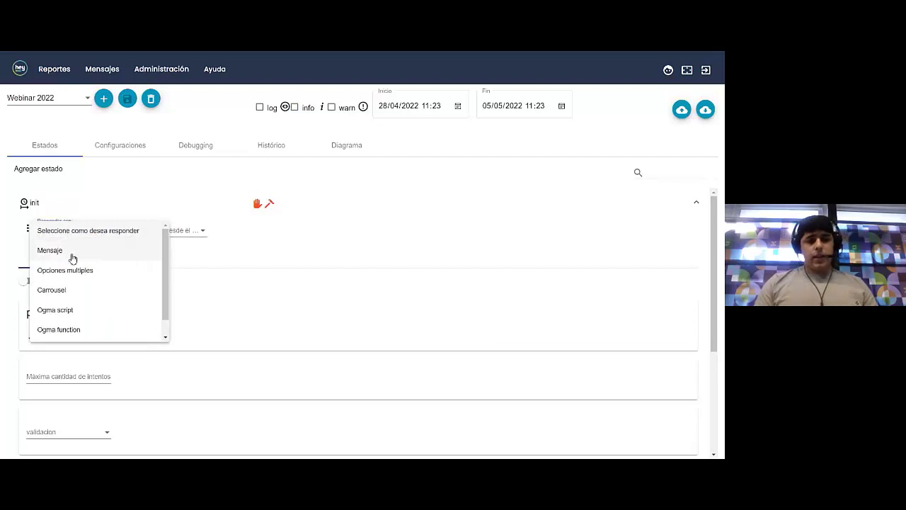
scroll(83, 275, down, 1)
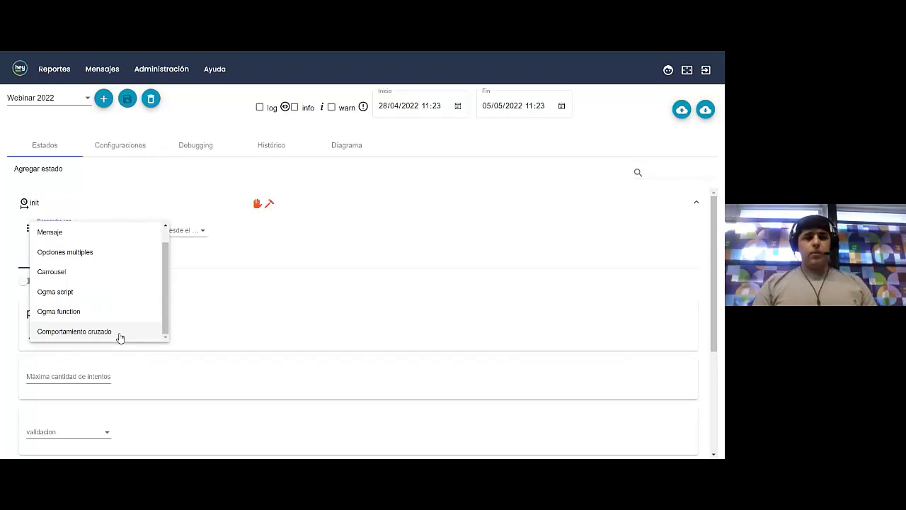
click(236, 320)
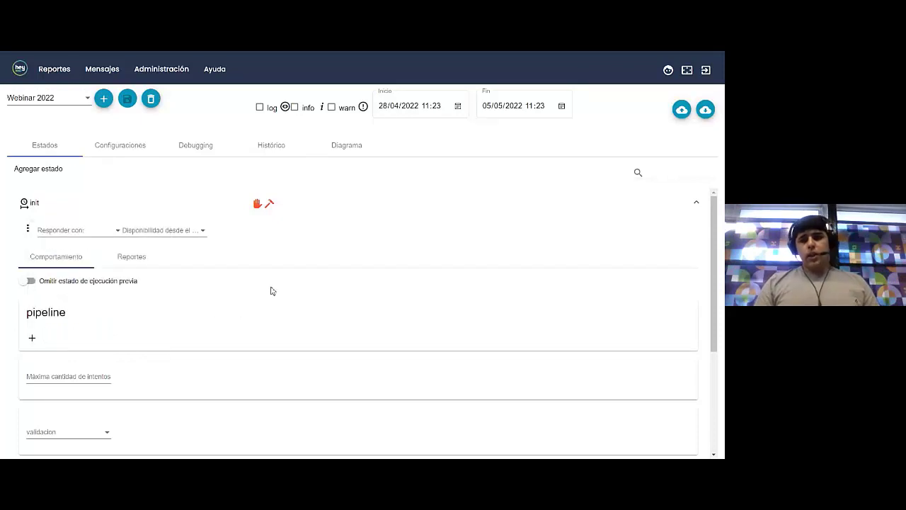
click(83, 199)
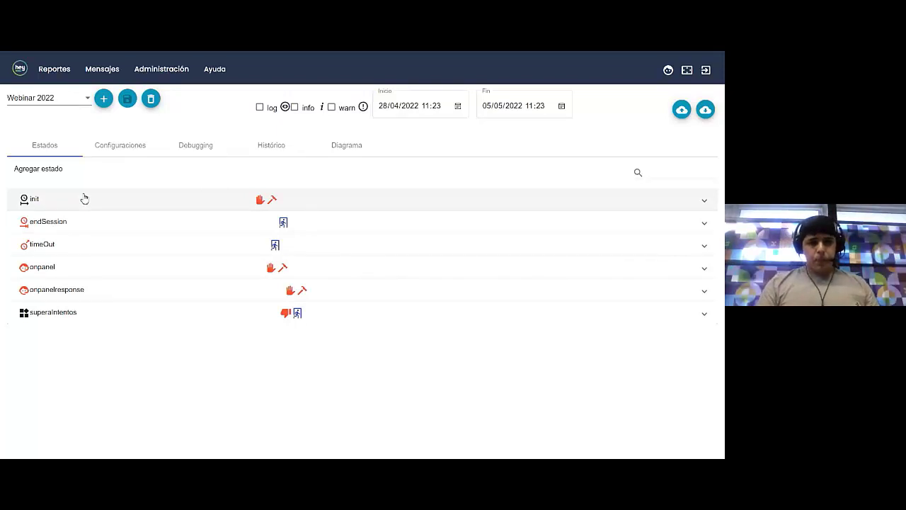
click(84, 198)
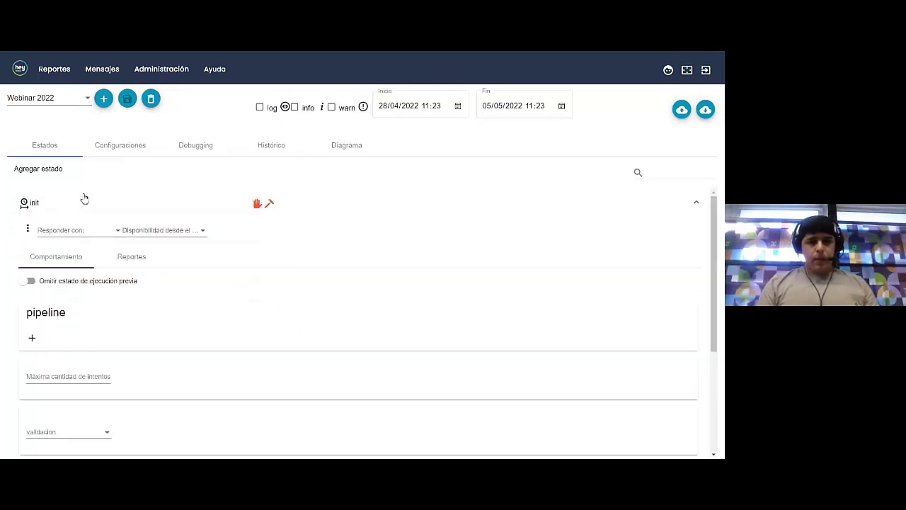
click(65, 230)
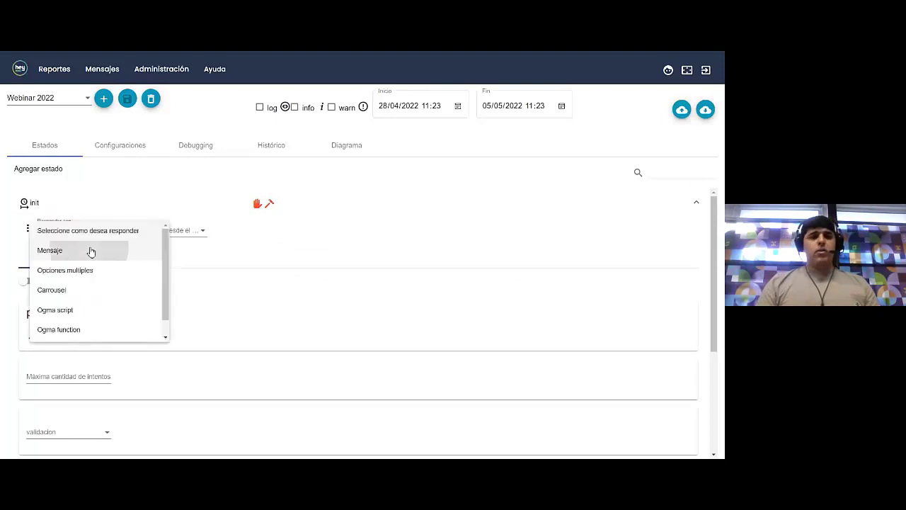
Make init respond with Mensaje and review its Reportes step name 'Inicia Conversacion'
click(106, 252)
scroll(233, 221, down, 1)
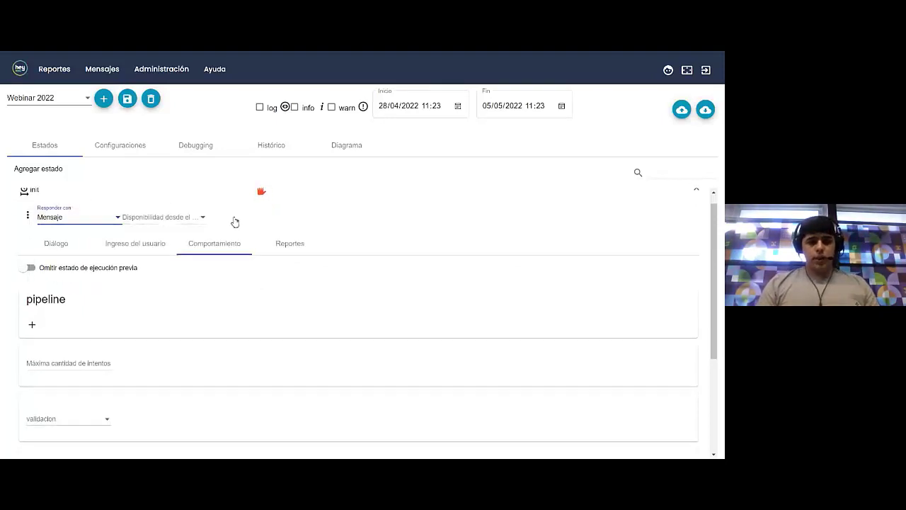
scroll(236, 223, up, 1)
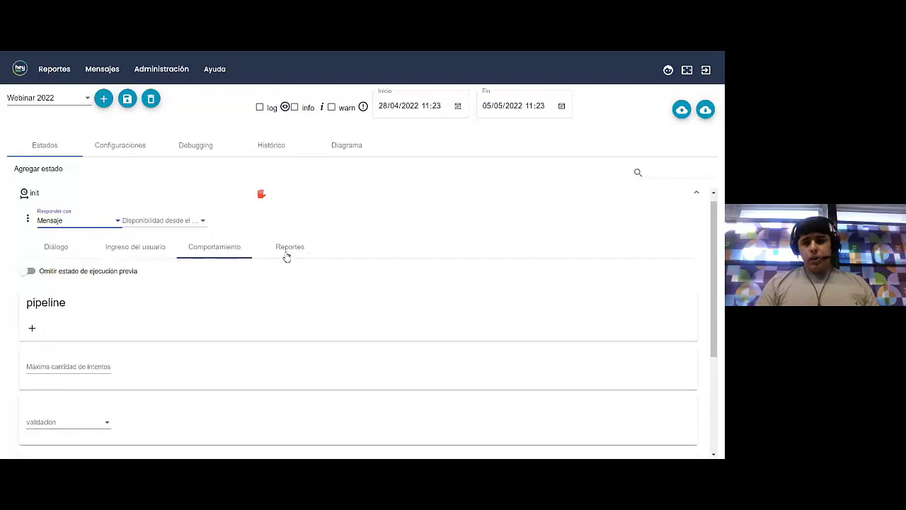
click(287, 256)
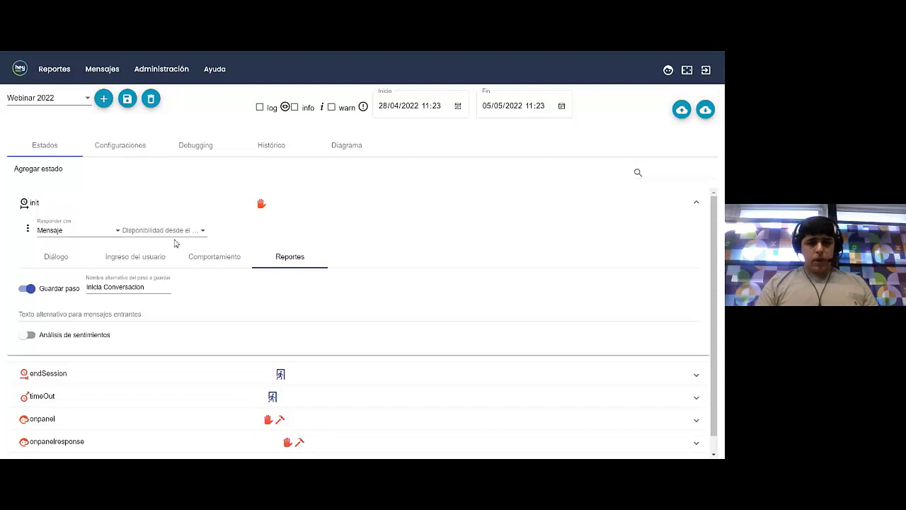
click(157, 287)
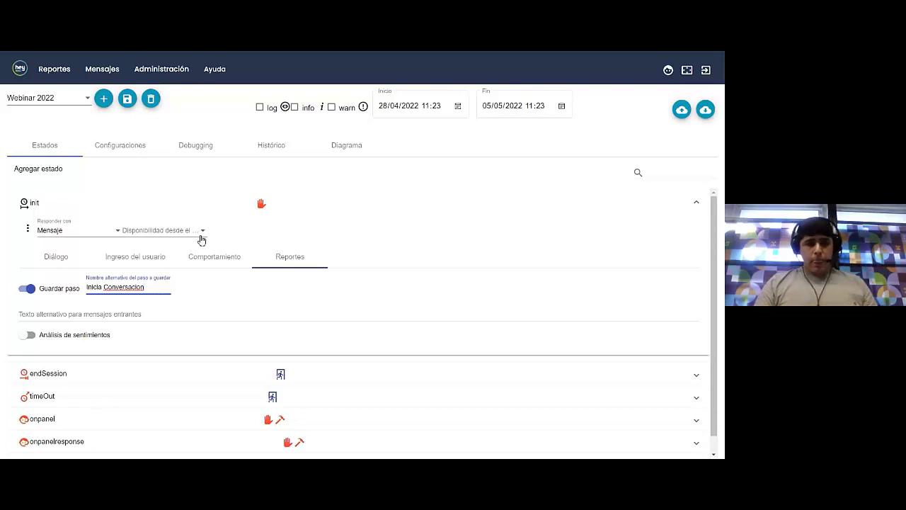
click(206, 256)
scroll(205, 256, down, 2)
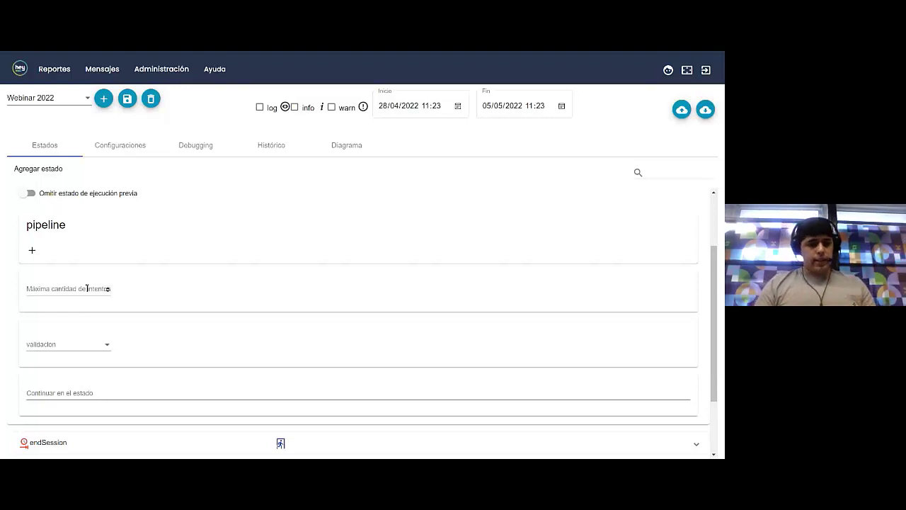
Set init's maximum attempts to 3, overflow to superaIntentos, retry message 'Opcion invalido'
click(85, 288)
text(3)
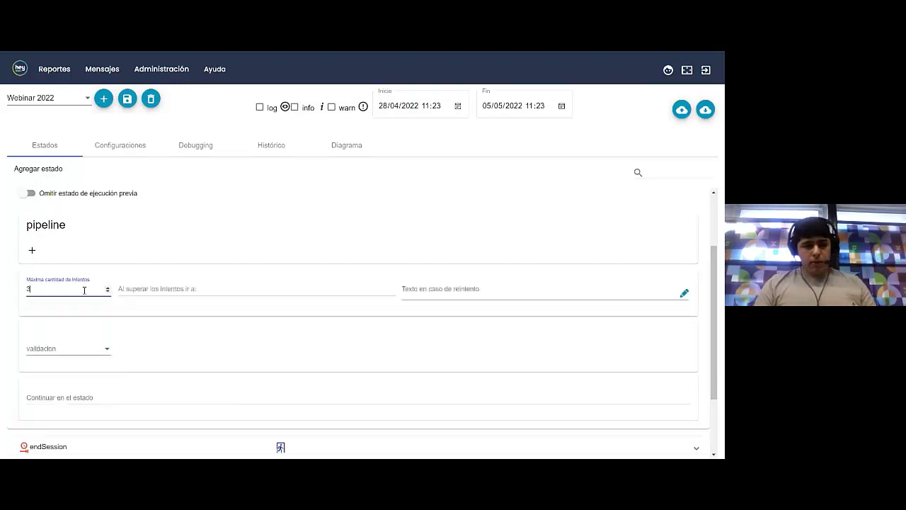
click(157, 288)
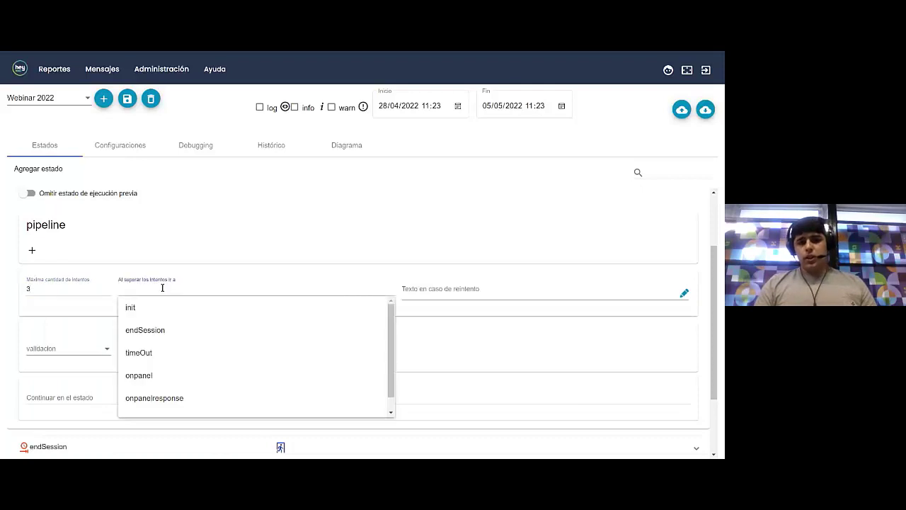
scroll(187, 361, down, 1)
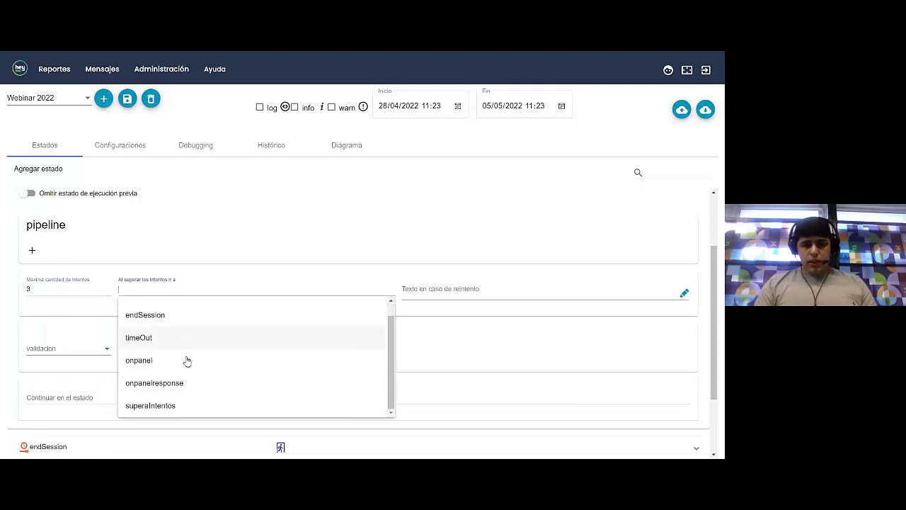
click(162, 408)
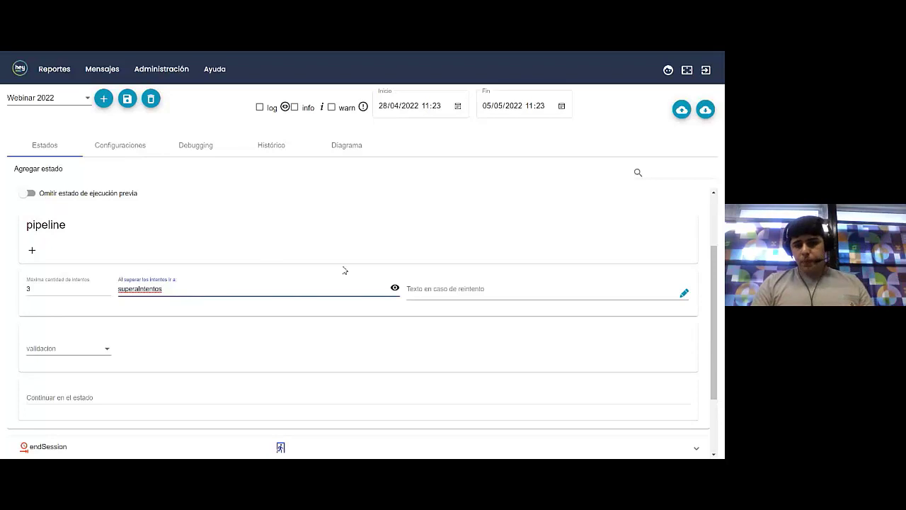
click(685, 295)
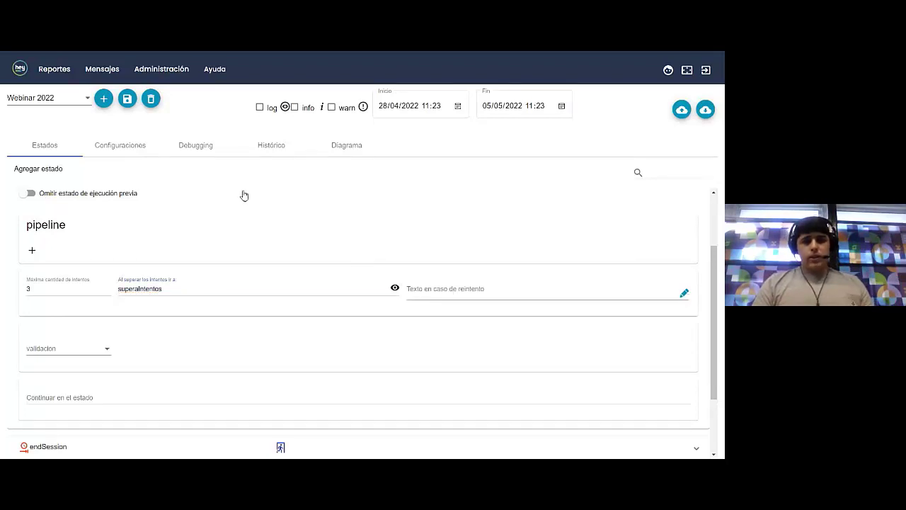
text(Opc)
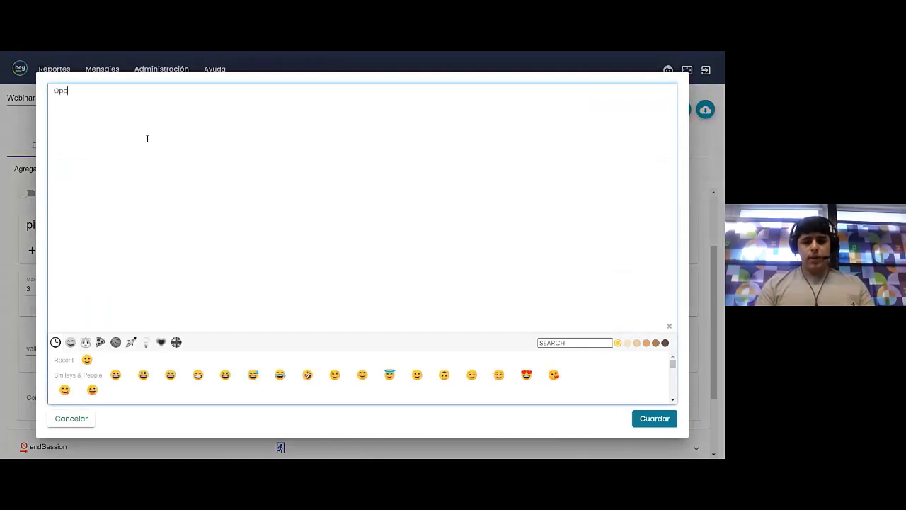
text(ion i)
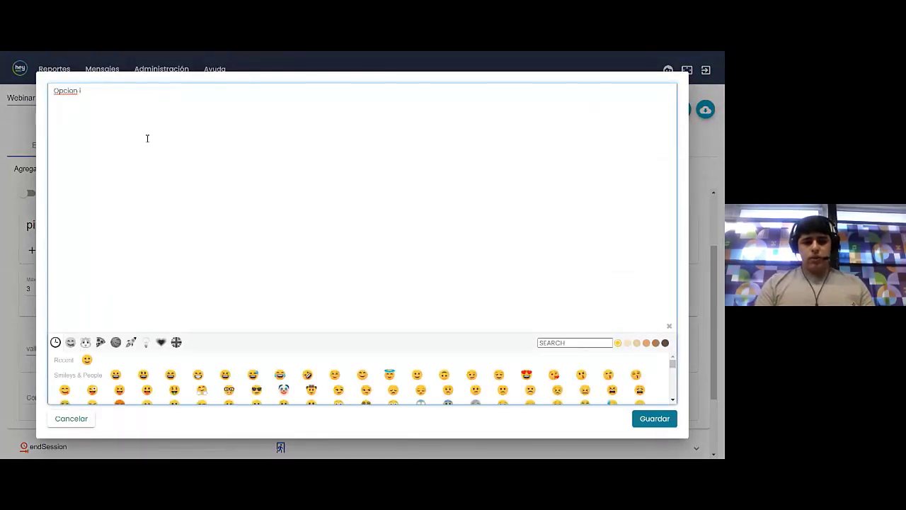
text(nvalido)
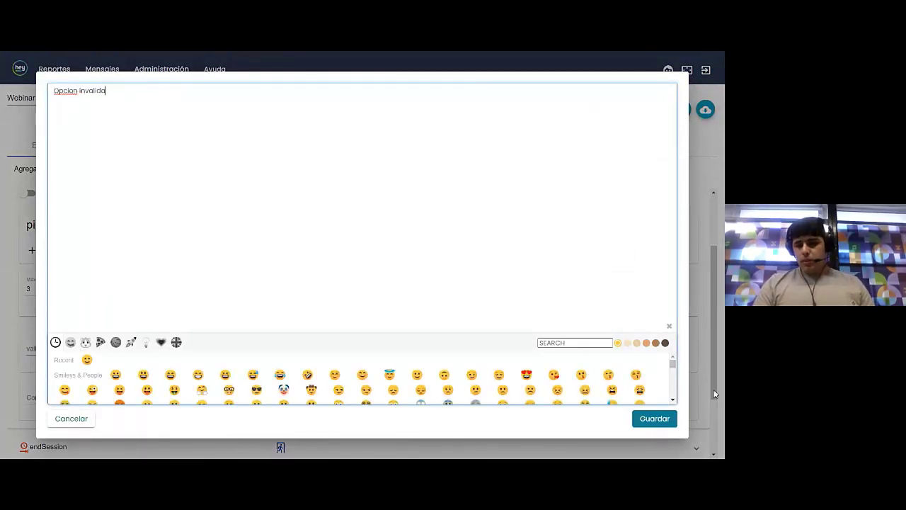
click(646, 418)
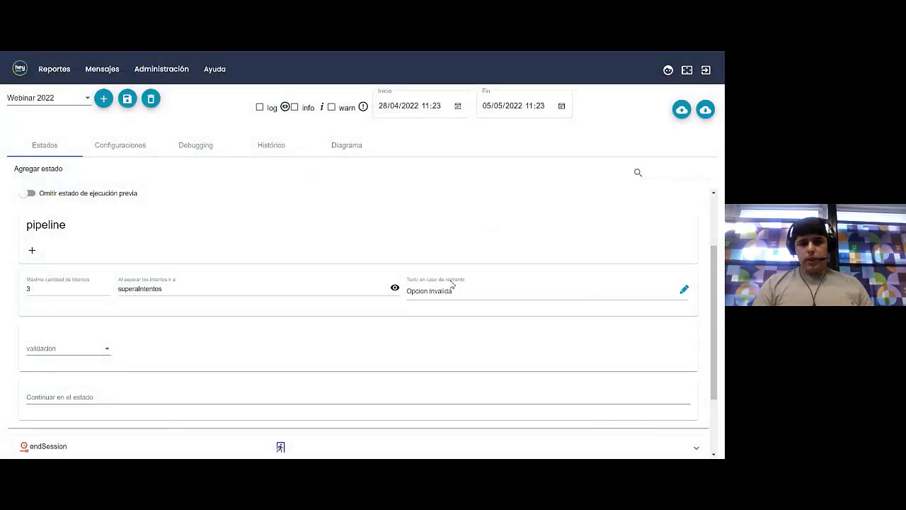
Clear the 3 from the maximum attempts field, removing the retry settings
click(76, 288)
key(BackSpace)
scroll(279, 291, up, 2)
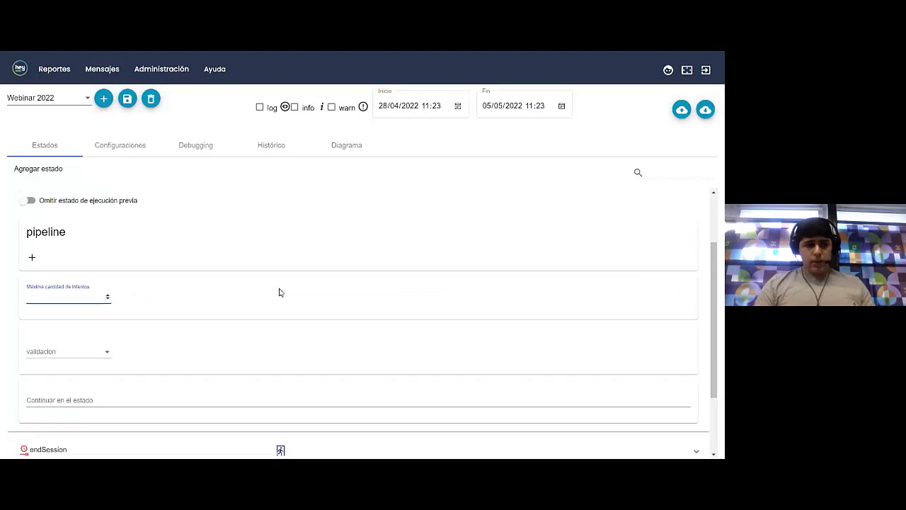
Set the init state's dialogue text to 'Bienvenidos al bot de Webinar!'
click(65, 258)
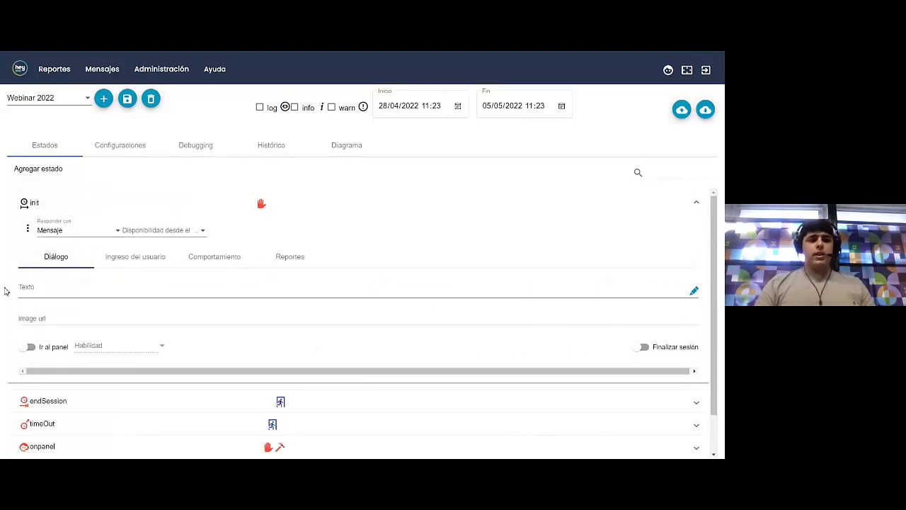
click(693, 290)
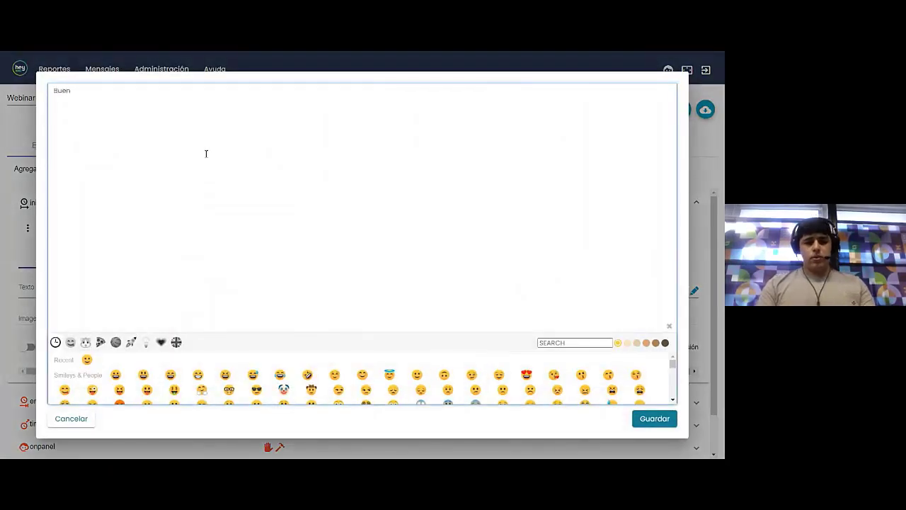
text(B)
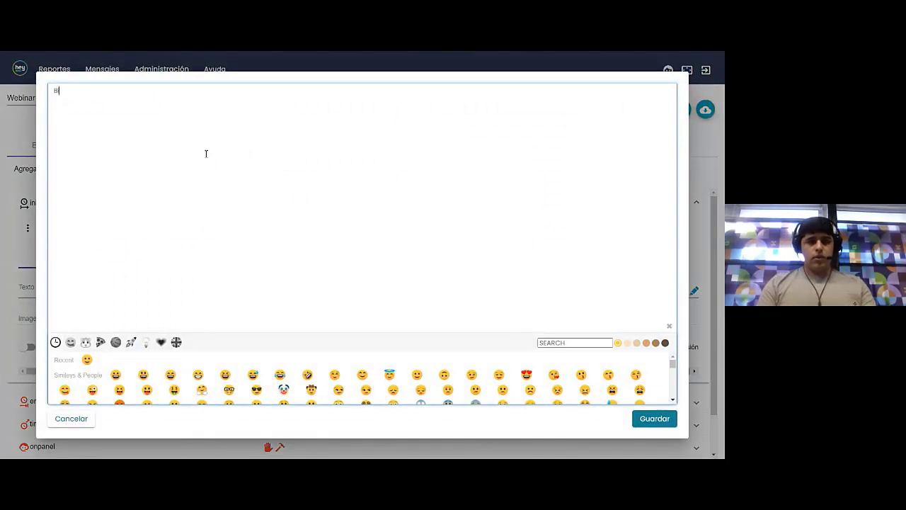
text(ienvenidos al bot de)
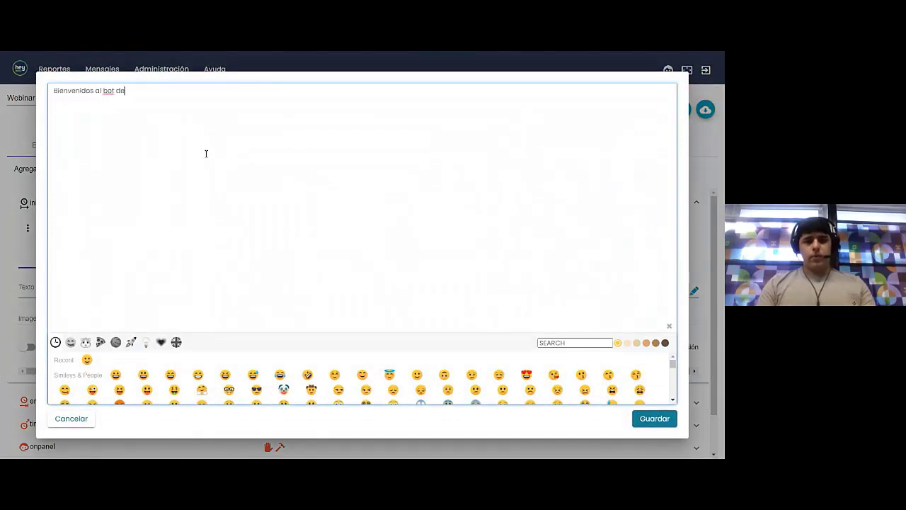
text( Webinar!)
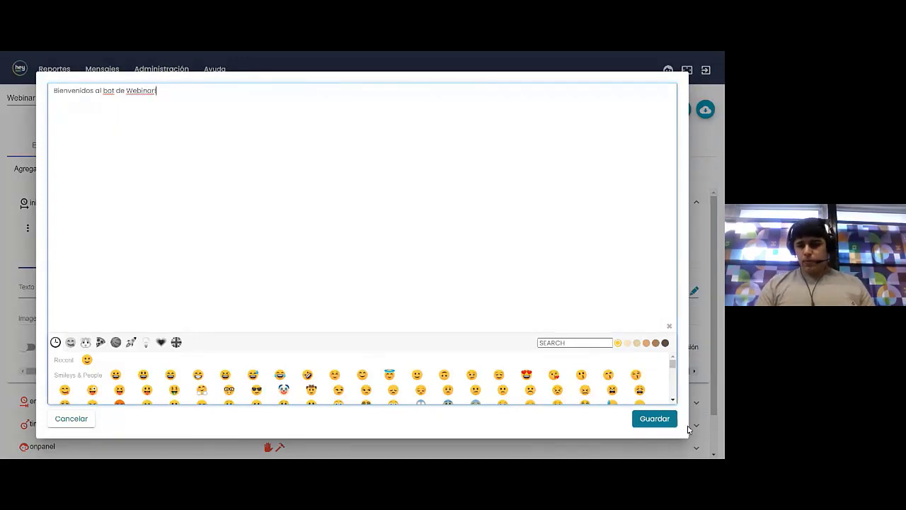
click(661, 419)
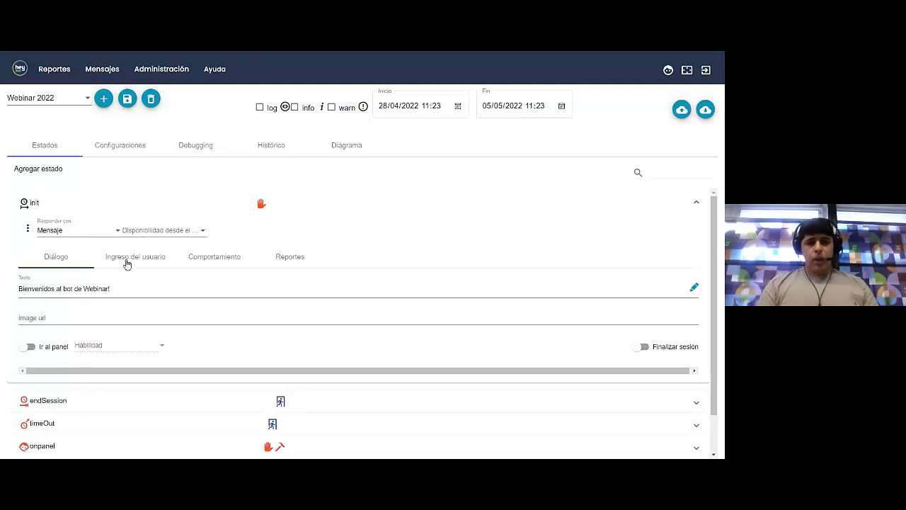
click(208, 259)
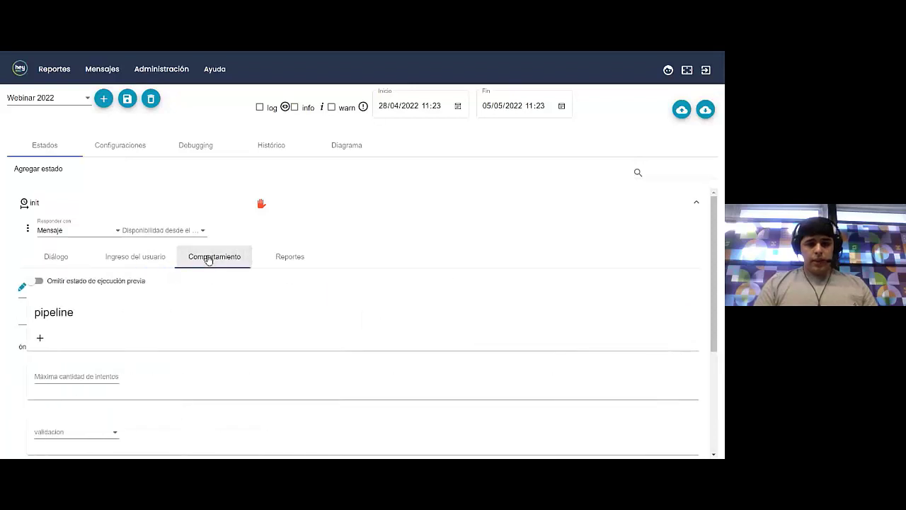
scroll(208, 260, down, 3)
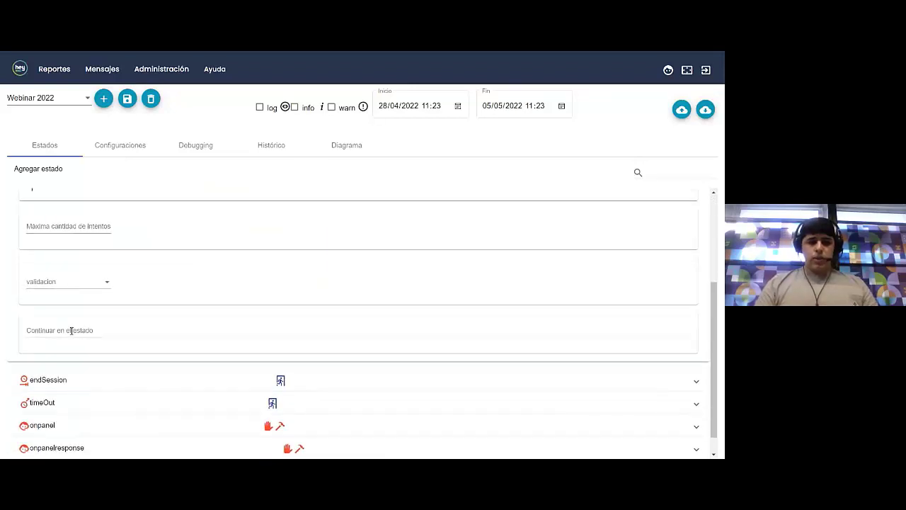
Add a state named menuPrincipal in place of state_1 and expand its settings
scroll(70, 330, down, 1)
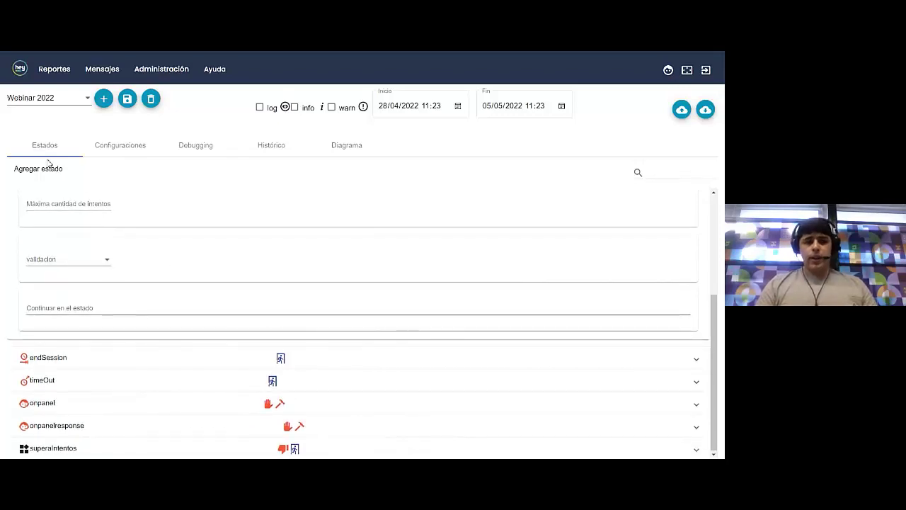
click(42, 168)
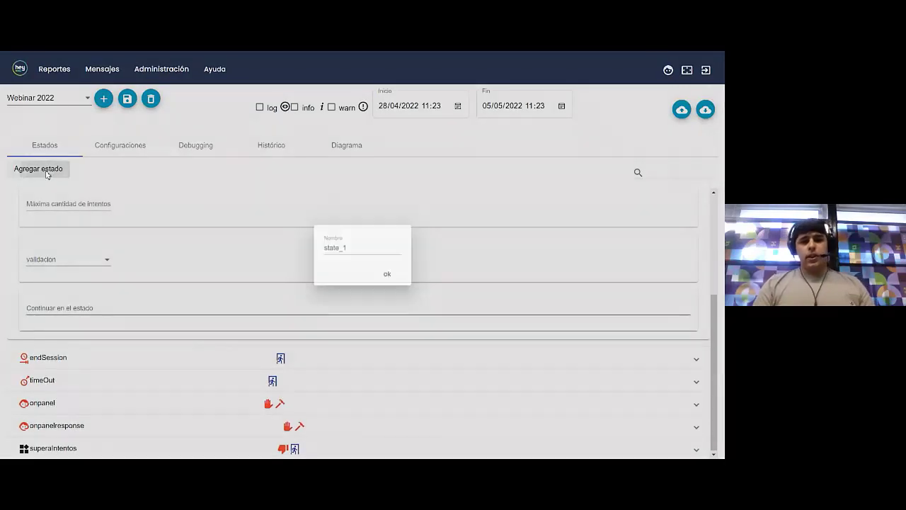
double_click(361, 248)
text(menuPrincipa)
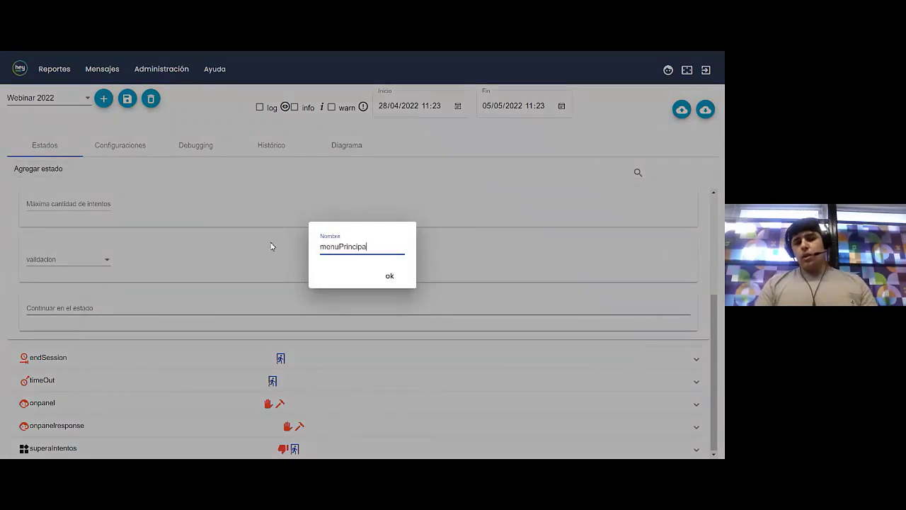
text(l)
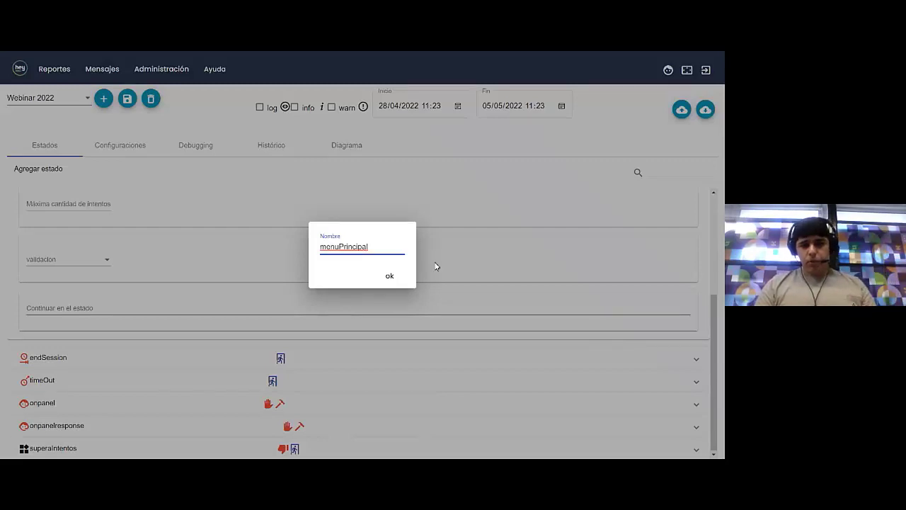
click(391, 278)
scroll(177, 355, down, 1)
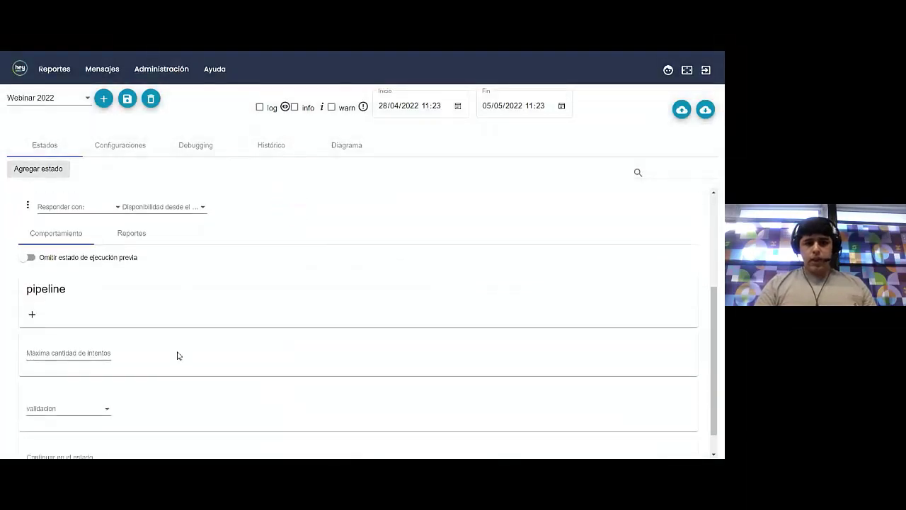
scroll(80, 238, up, 2)
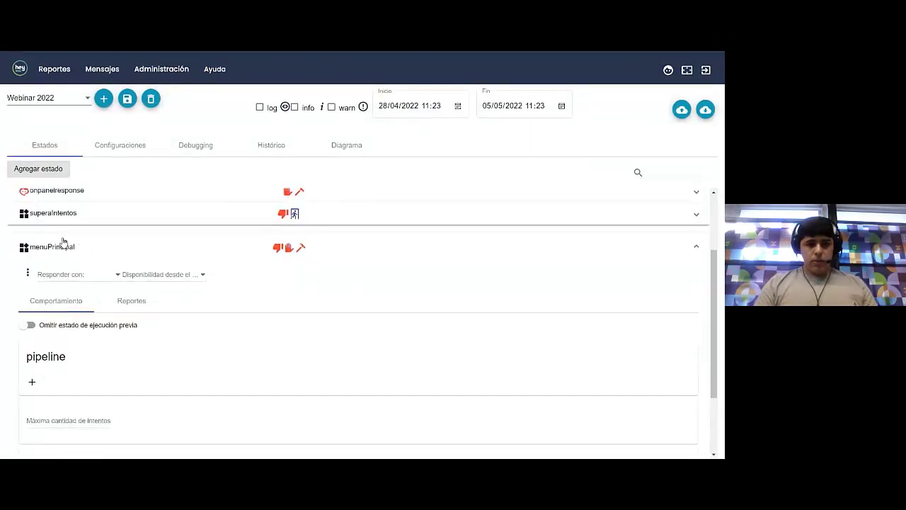
click(61, 241)
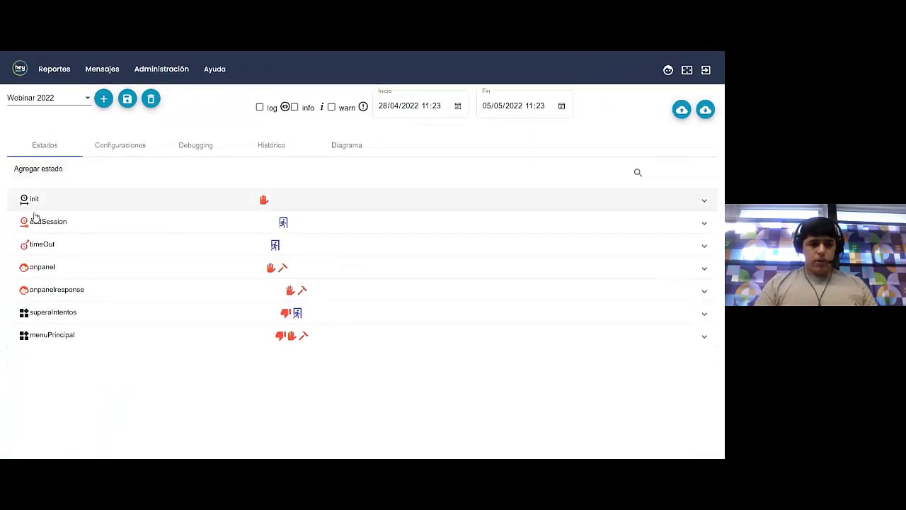
click(48, 343)
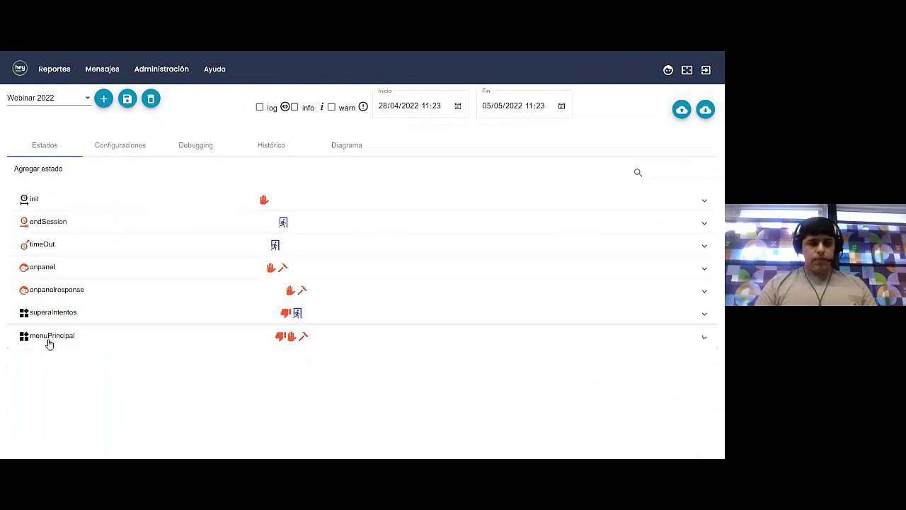
scroll(89, 340, down, 3)
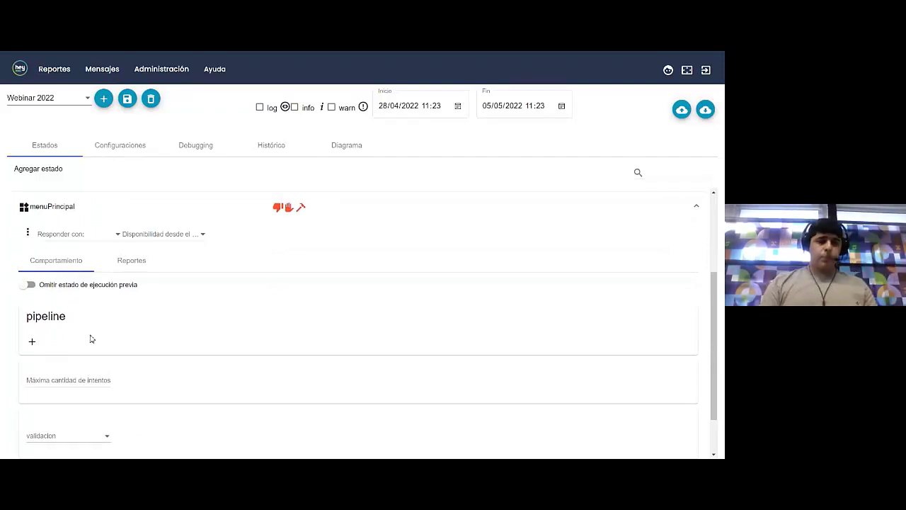
Set menuPrincipal to Opciones multiples with the prompt 'Seleccione una opción:'
click(91, 234)
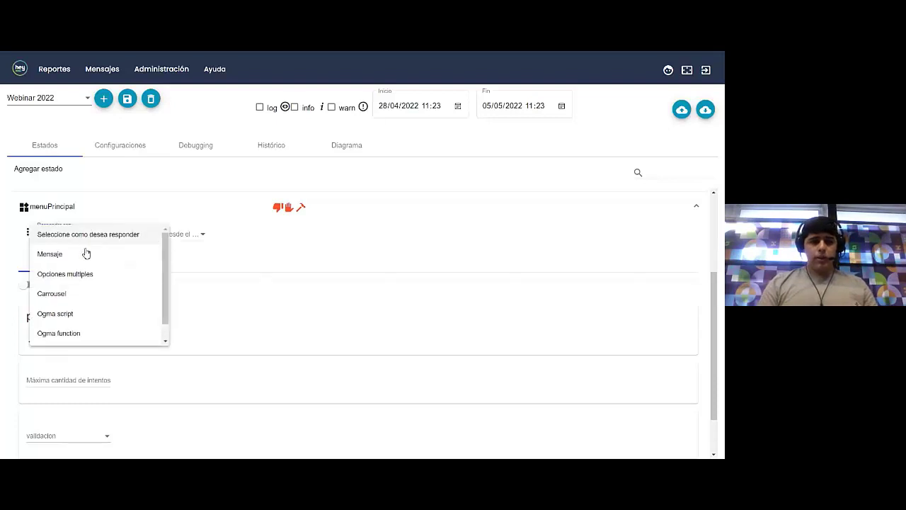
click(73, 282)
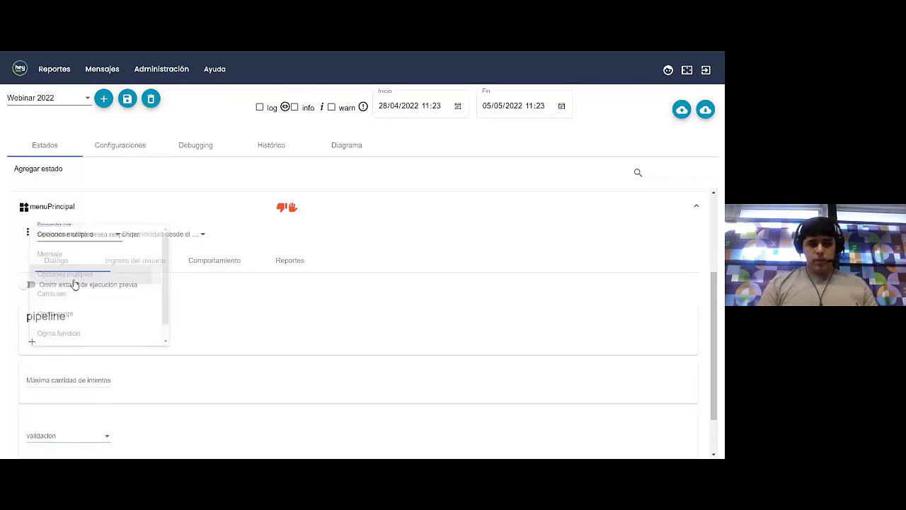
click(63, 260)
scroll(63, 262, up, 2)
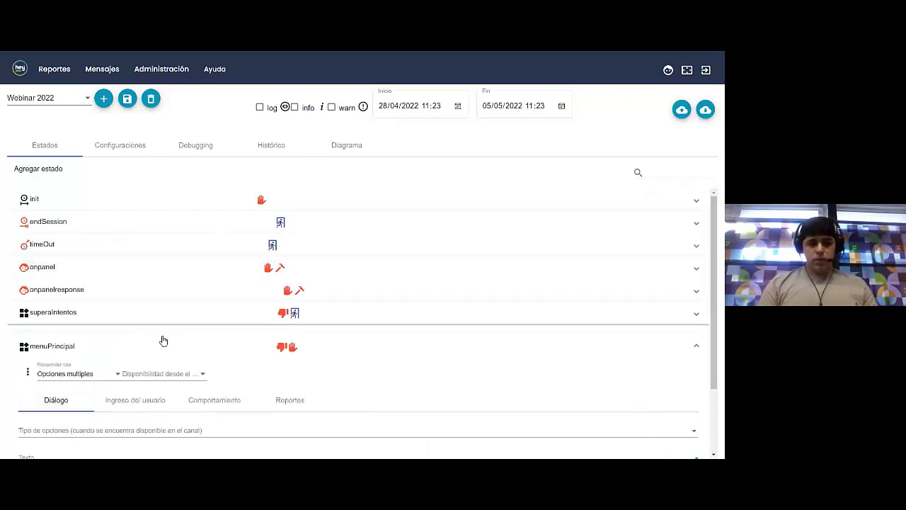
scroll(163, 341, down, 2)
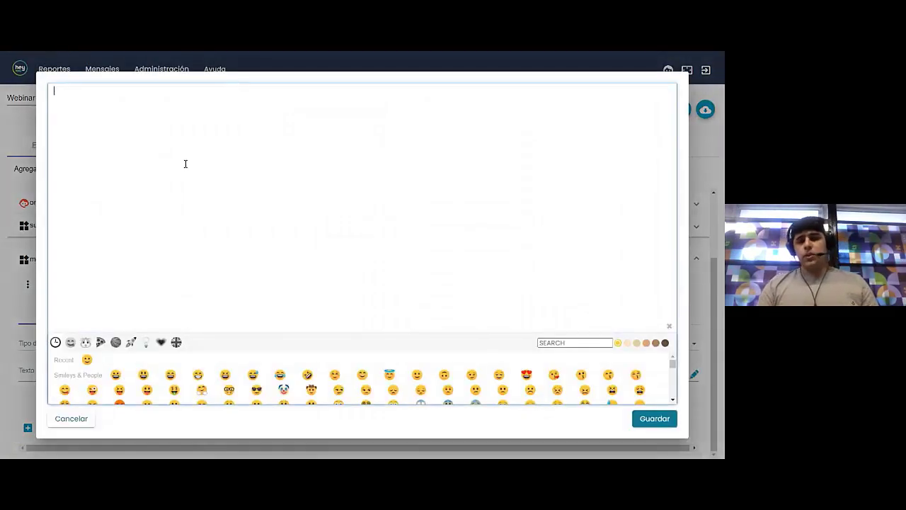
text(leccio)
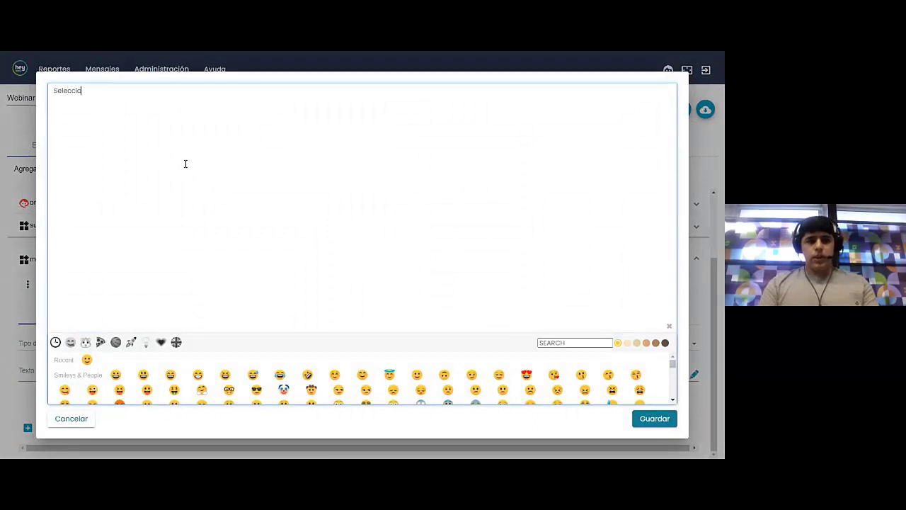
text(ne una opción)
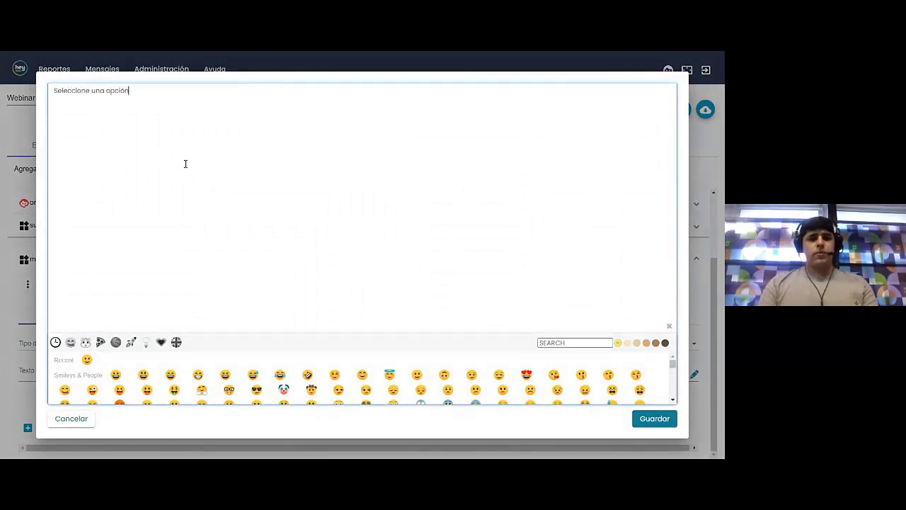
text(:)
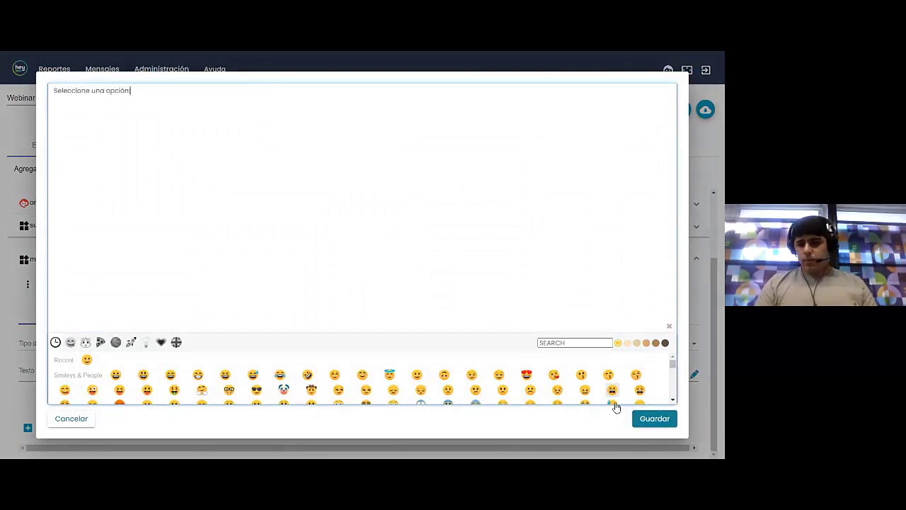
click(654, 420)
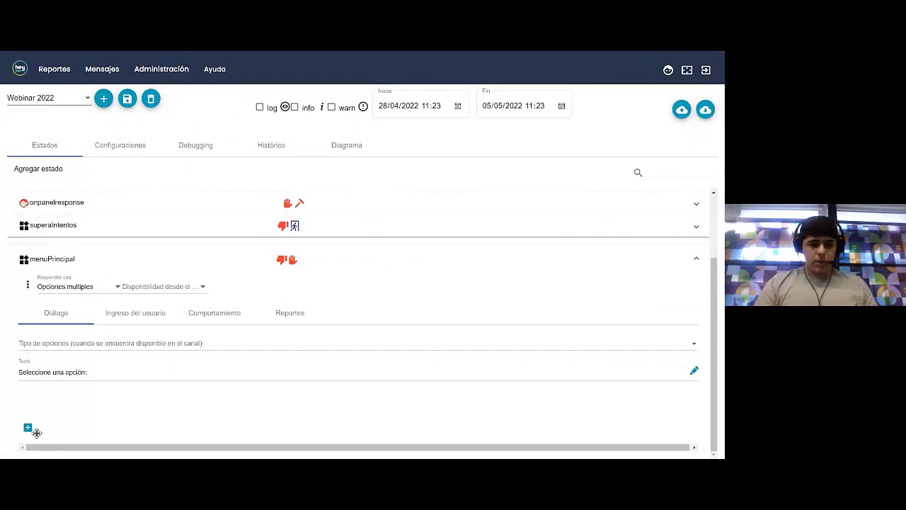
Add three menu options and label the first one 'Opcion 1'
click(29, 429)
click(29, 429)
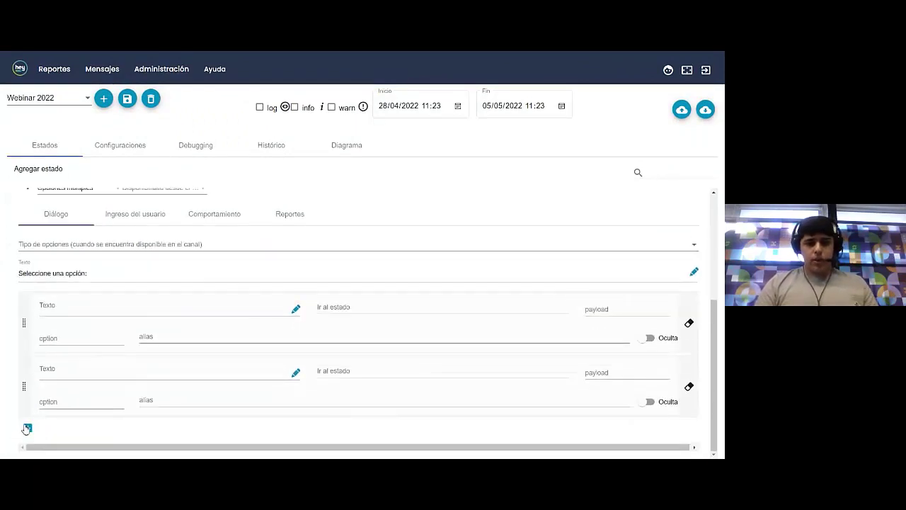
click(27, 427)
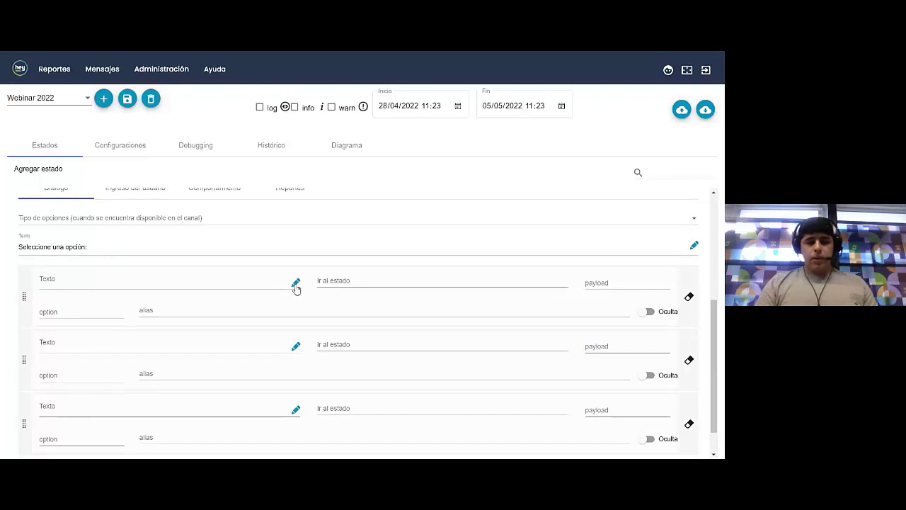
click(204, 288)
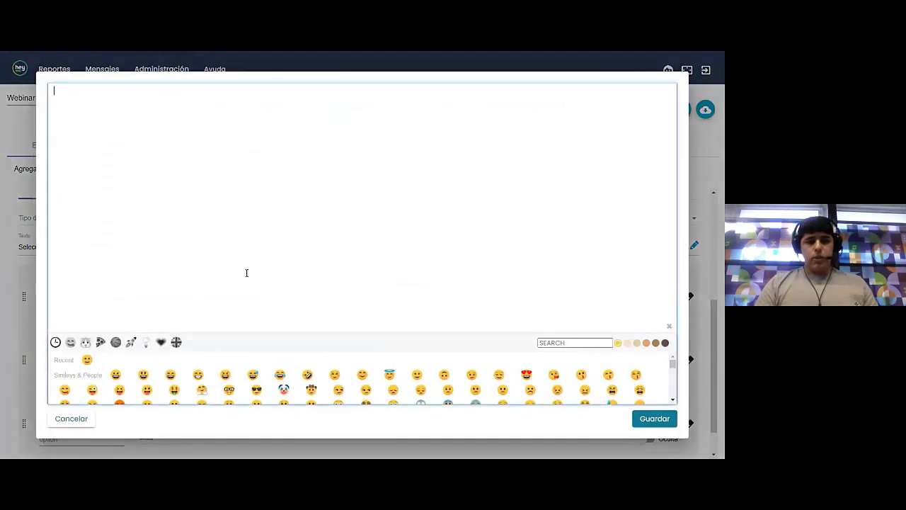
text(Opcion 1)
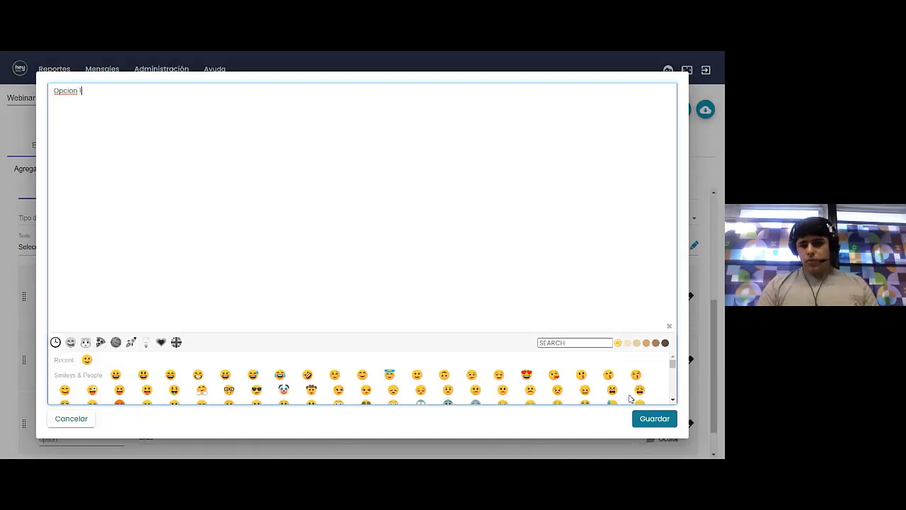
click(639, 419)
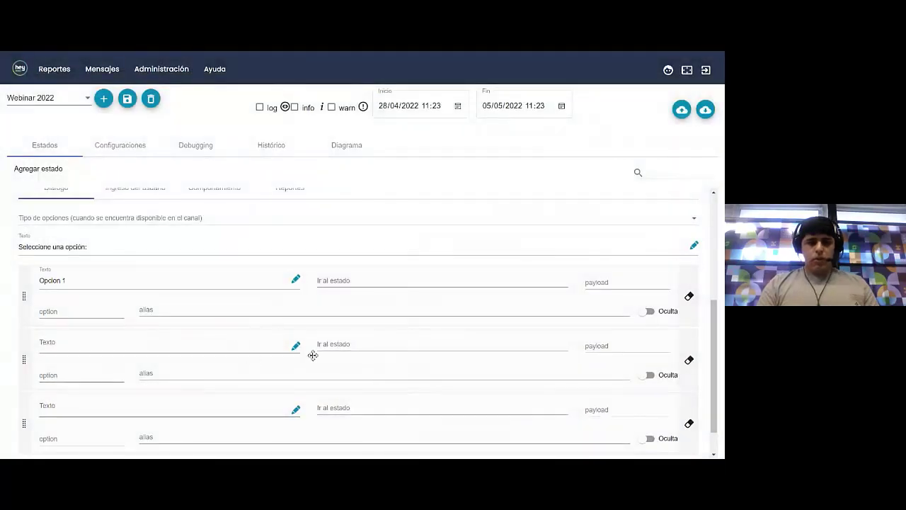
Label the second and third options 'Opcion 2' and 'Opcion 3'
click(295, 348)
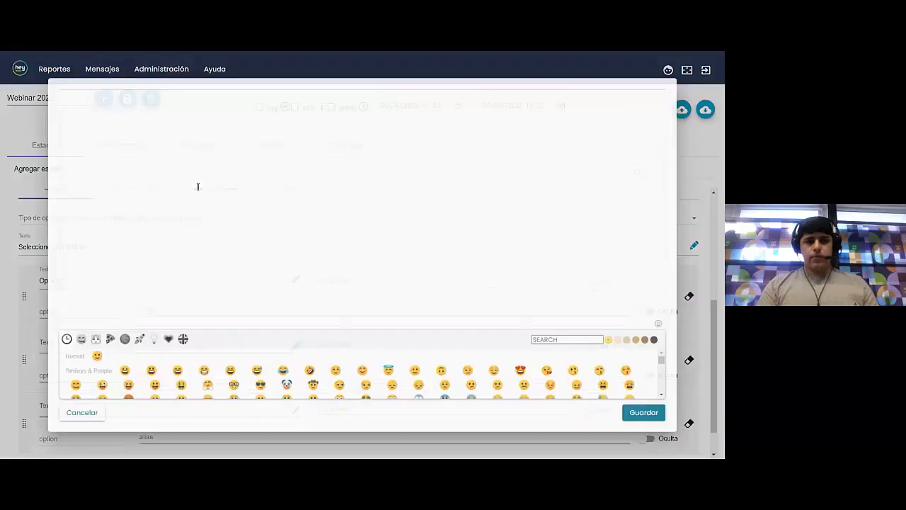
text(Opcion 2)
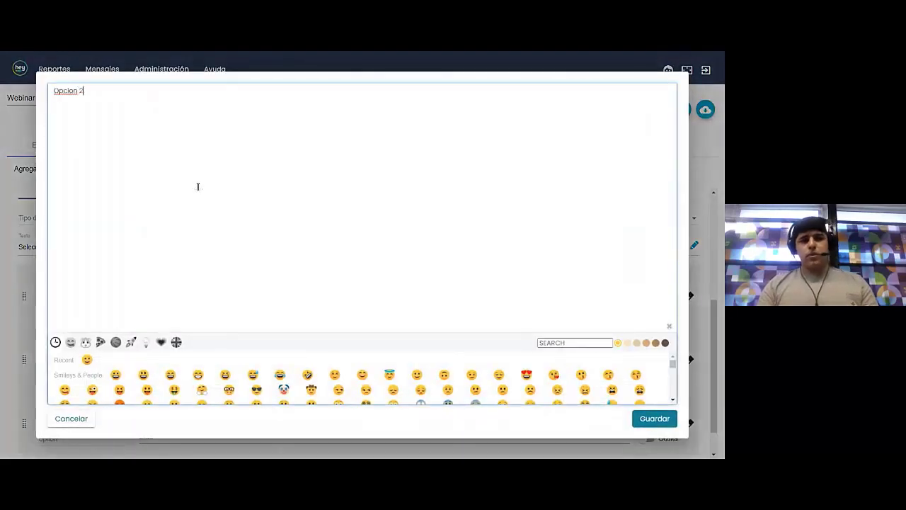
click(659, 424)
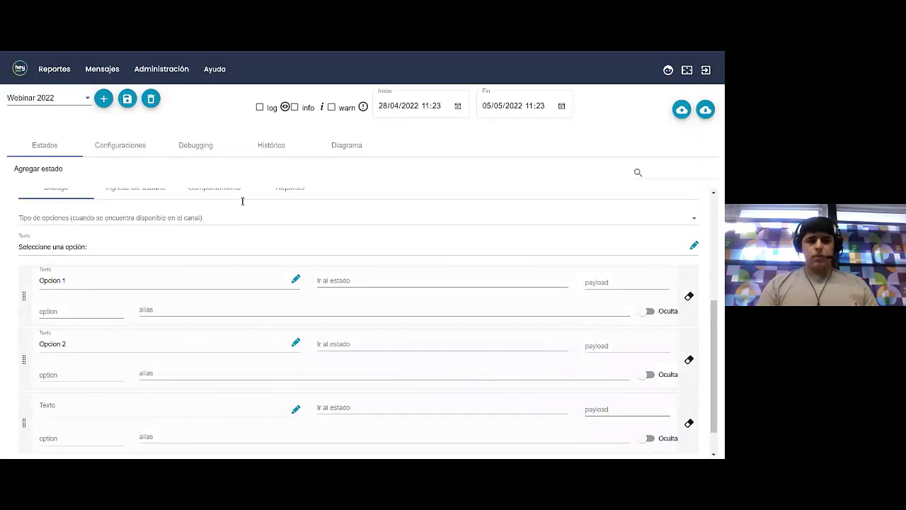
click(296, 409)
text(Opcion 3)
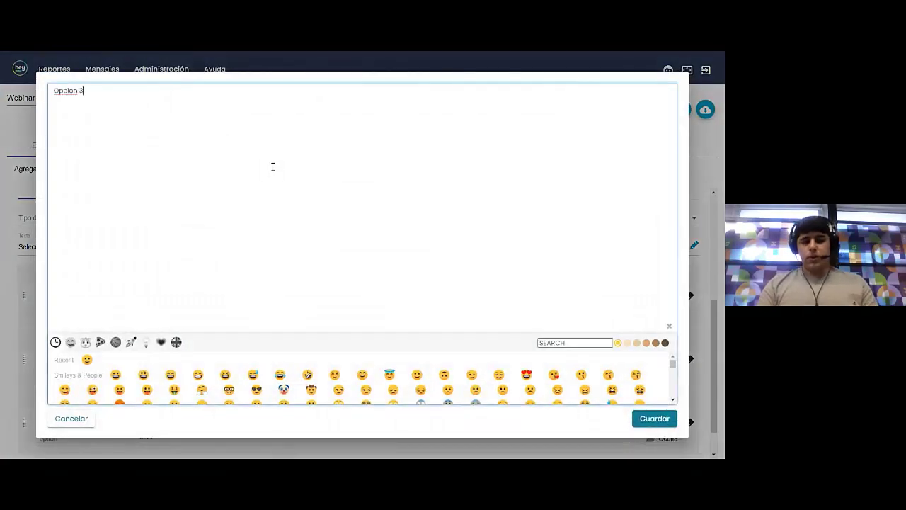
click(659, 425)
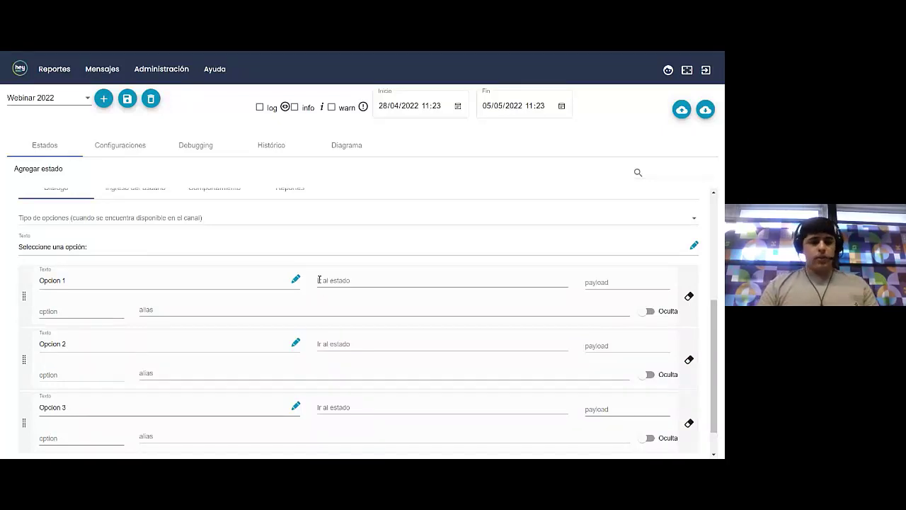
Set the init state's Continuar en el estado field to menuPrincipal on its Comportamiento tab
scroll(358, 282, up, 5)
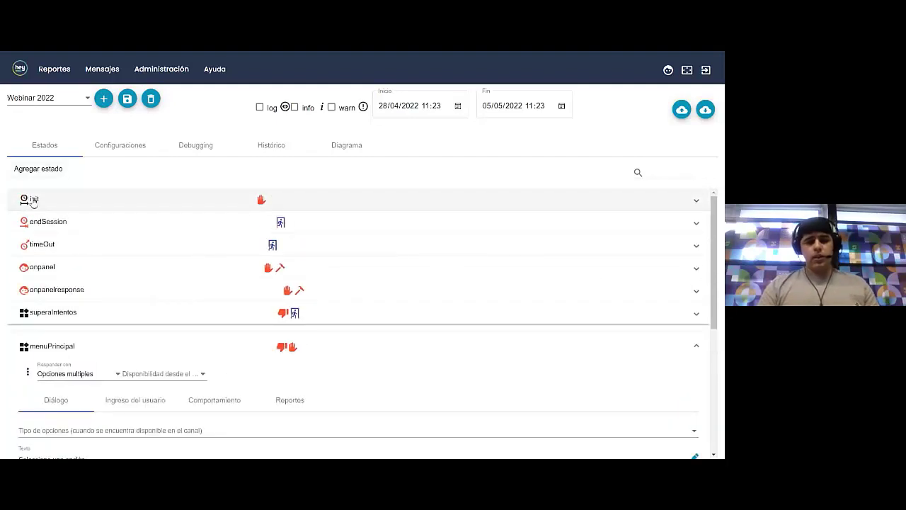
click(30, 201)
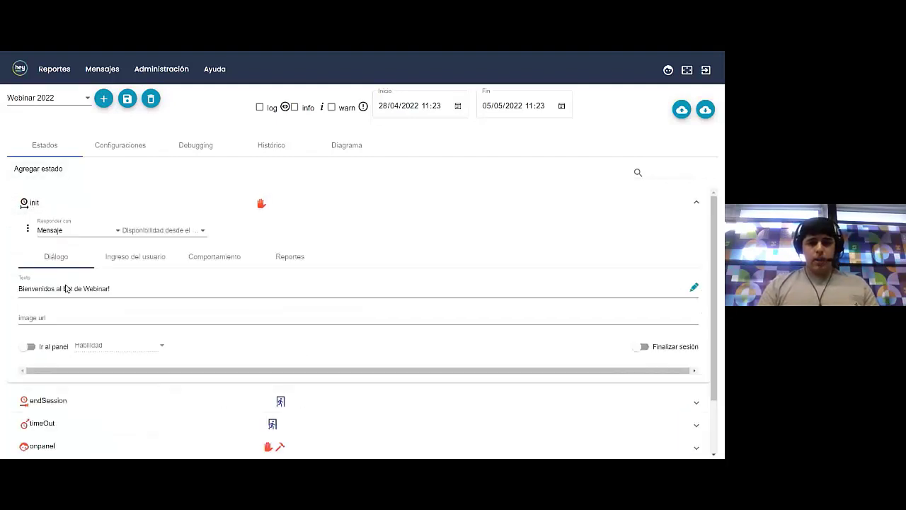
click(204, 257)
scroll(162, 327, down, 2)
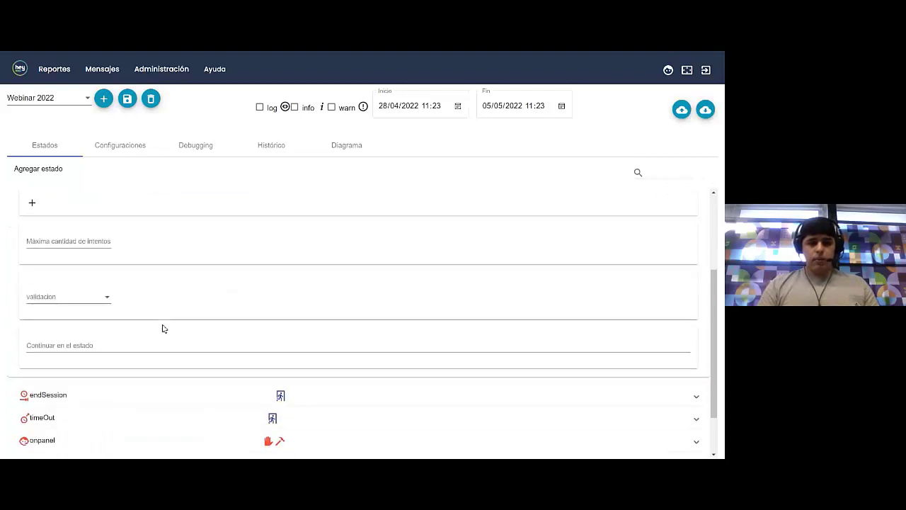
scroll(162, 327, down, 1)
scroll(162, 327, up, 1)
scroll(162, 328, down, 1)
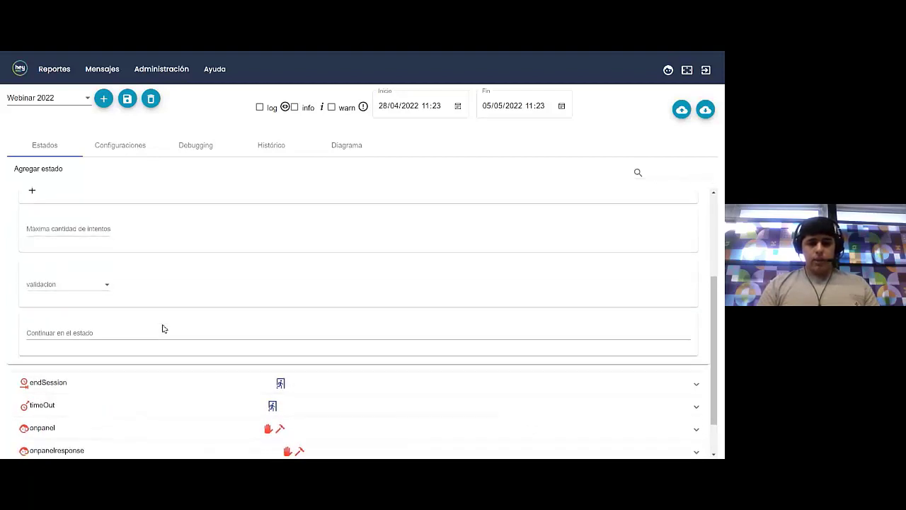
click(75, 336)
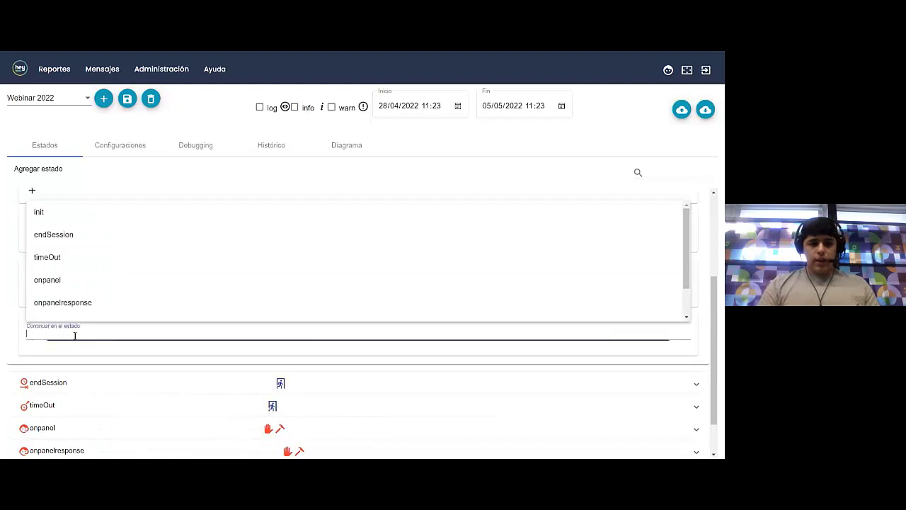
text(menu)
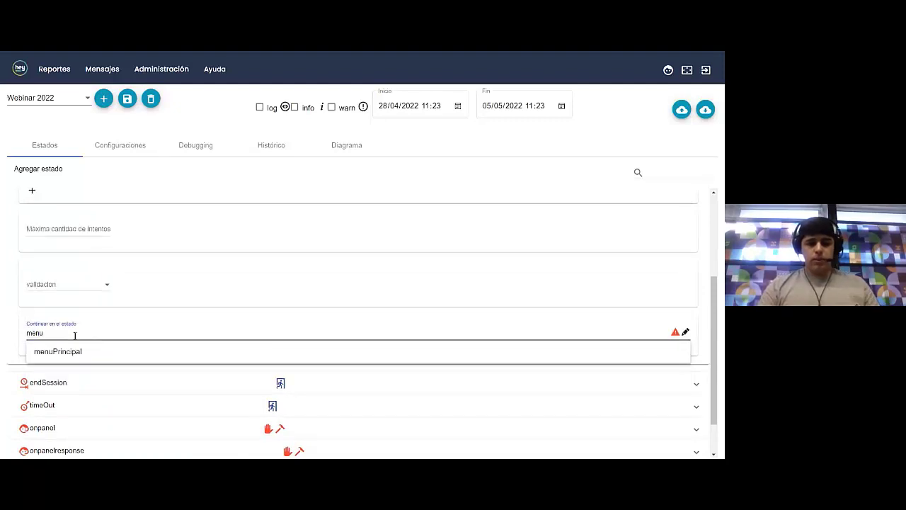
click(75, 351)
scroll(116, 330, up, 1)
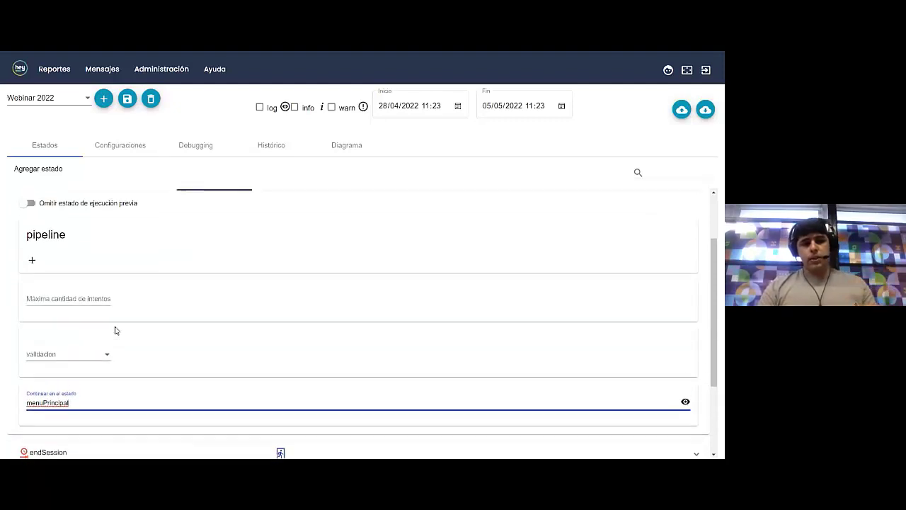
scroll(116, 330, up, 1)
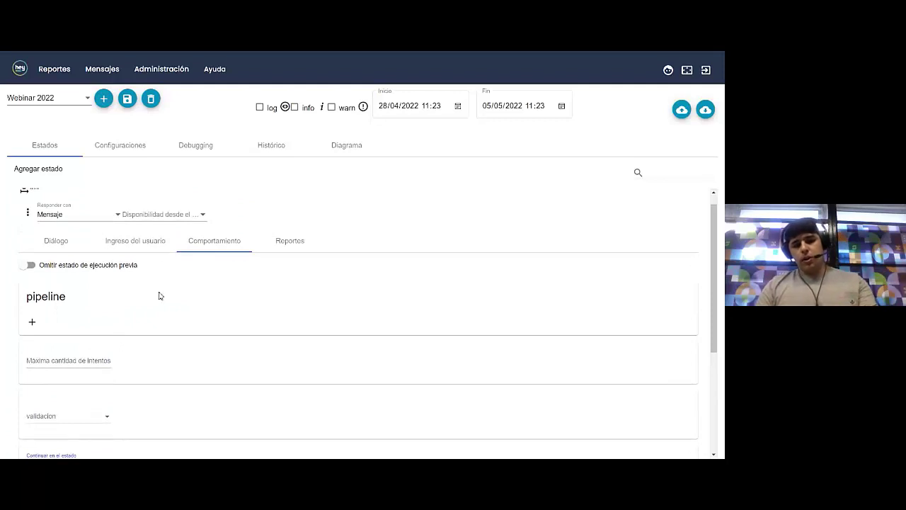
scroll(159, 296, down, 2)
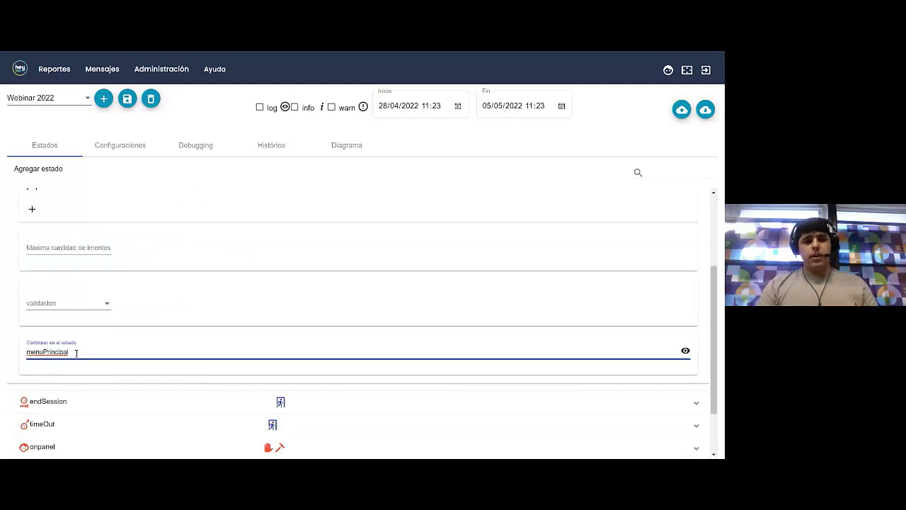
scroll(113, 348, down, 2)
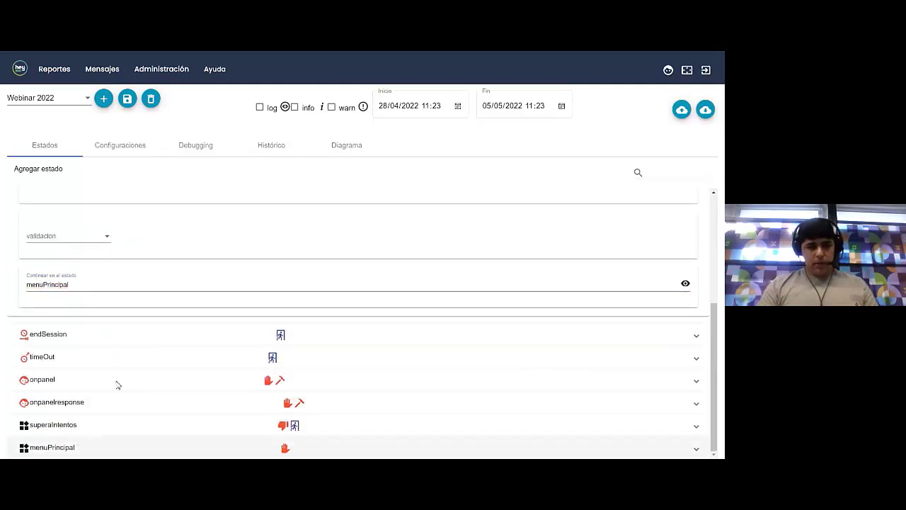
Route menuPrincipal's Opcion 1 to pedirCedula and Opcion 2 to a newly created mostrarMensaje state
click(117, 448)
scroll(121, 374, down, 3)
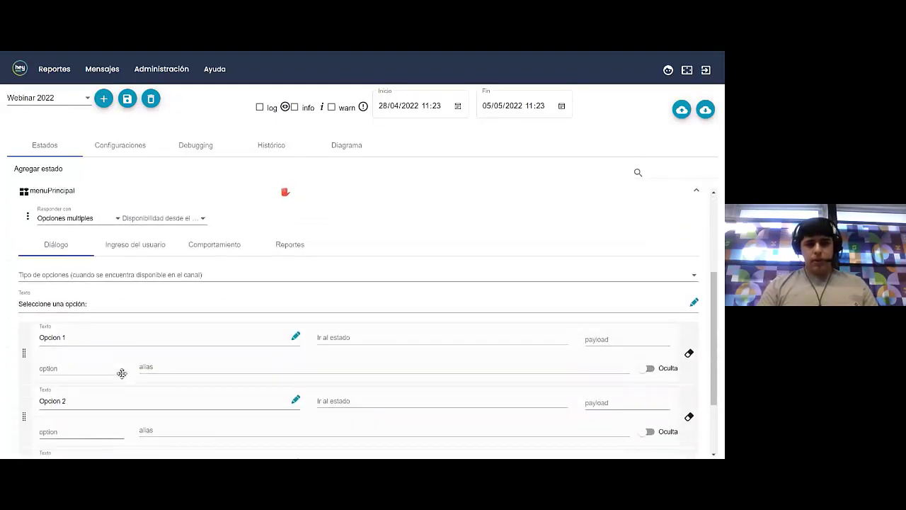
scroll(102, 332, down, 2)
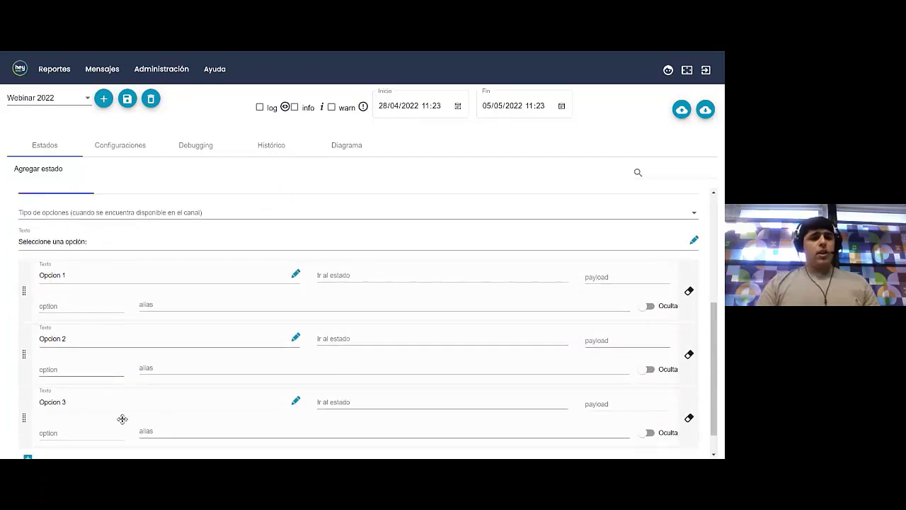
click(355, 277)
text(pedirCedula)
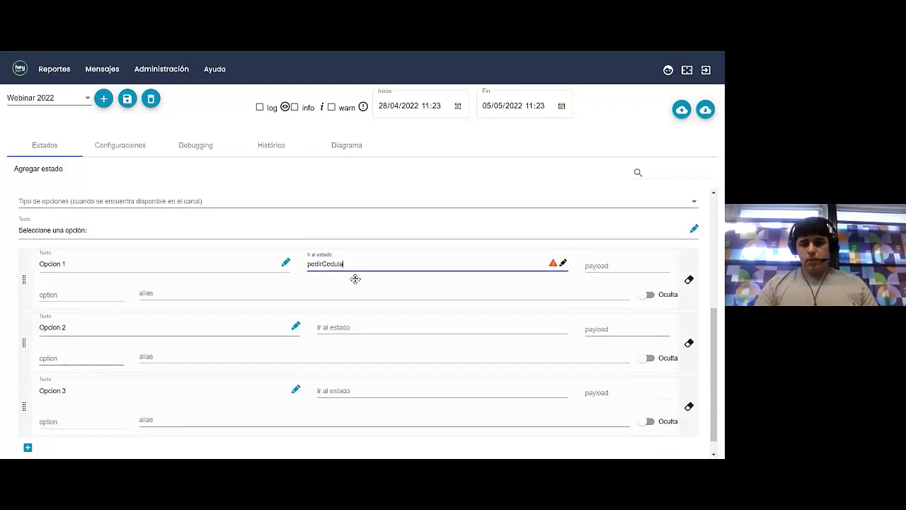
click(337, 328)
text(mostrarMensaje)
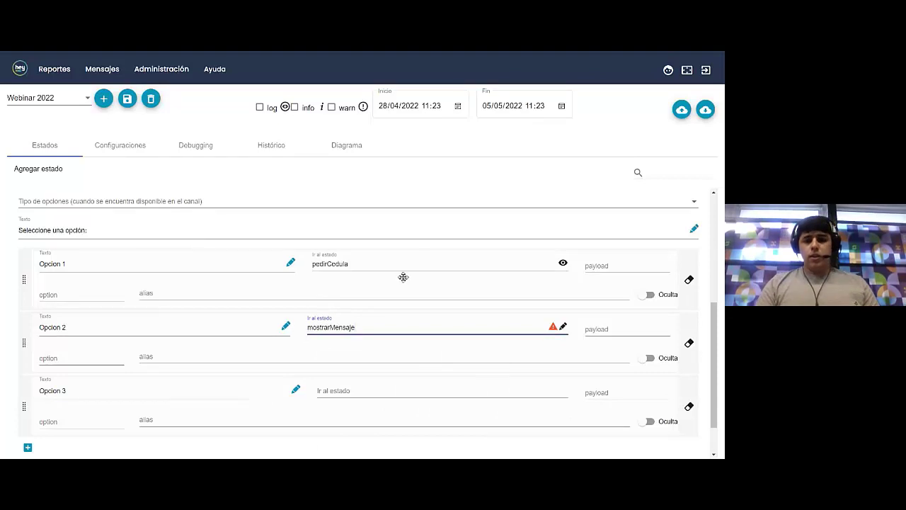
mouse_move(552, 327)
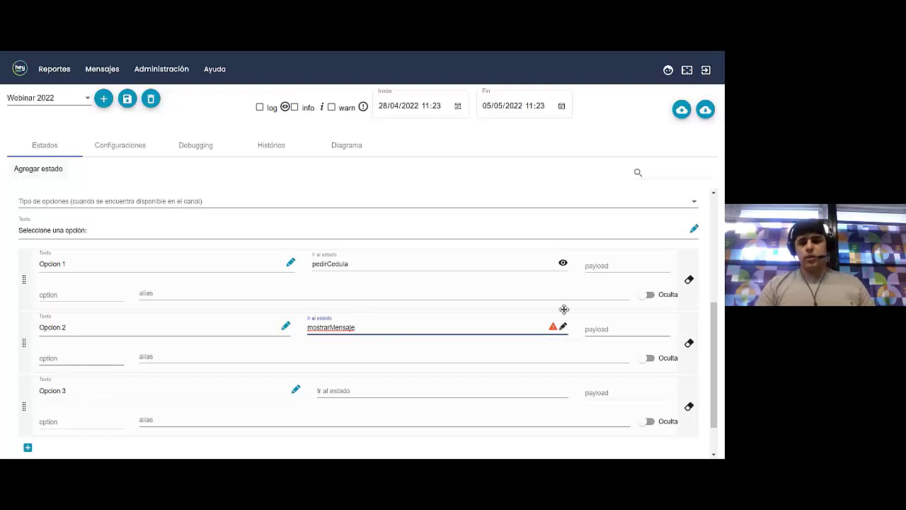
click(563, 327)
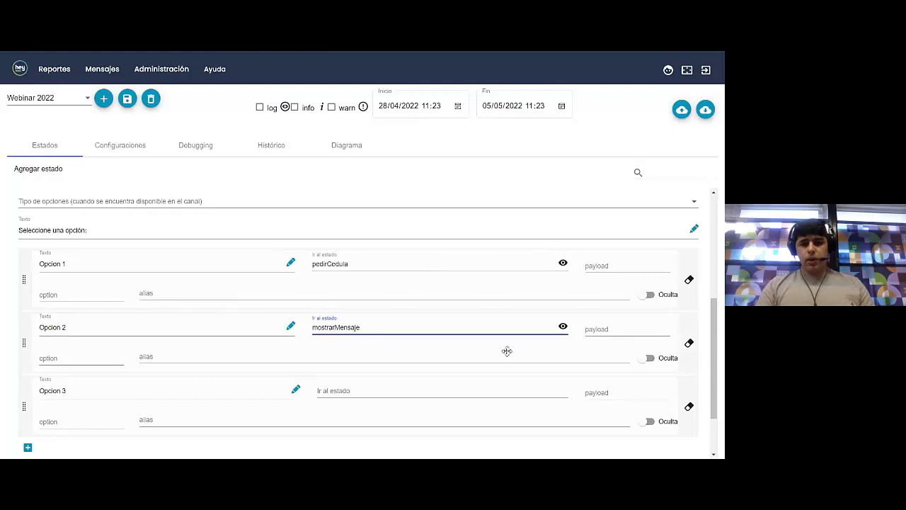
Jump from Opcion 1 to the pedirCedula state's settings
scroll(505, 348, down, 1)
scroll(386, 376, up, 1)
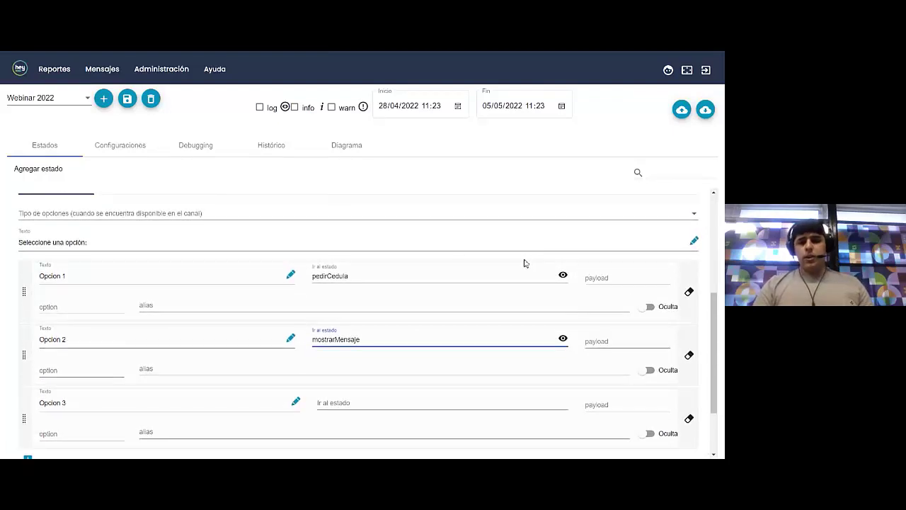
click(563, 276)
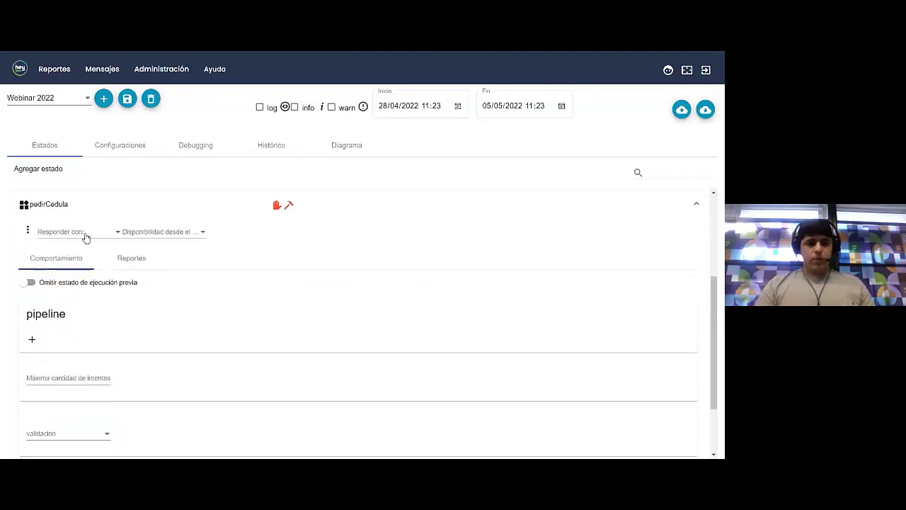
Make pedirCedula respond with a Mensaje whose text is 'Ingrese su documento'
click(84, 239)
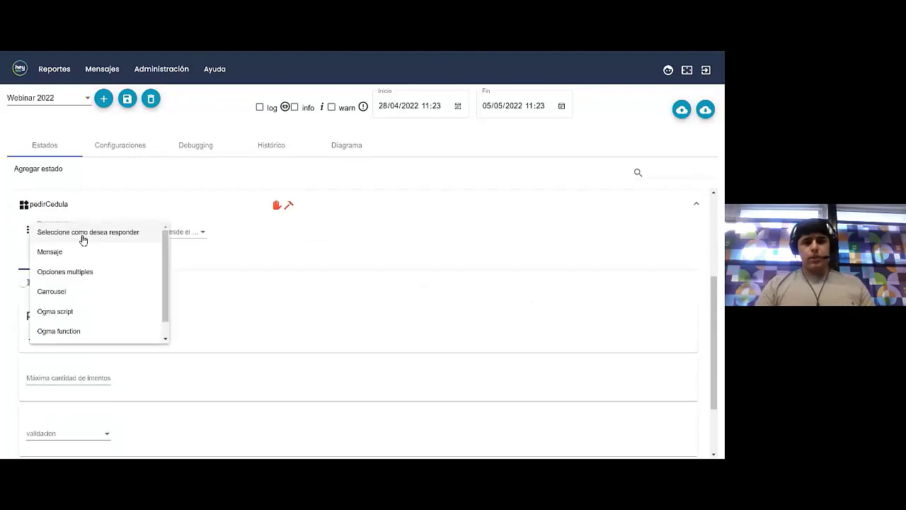
click(71, 252)
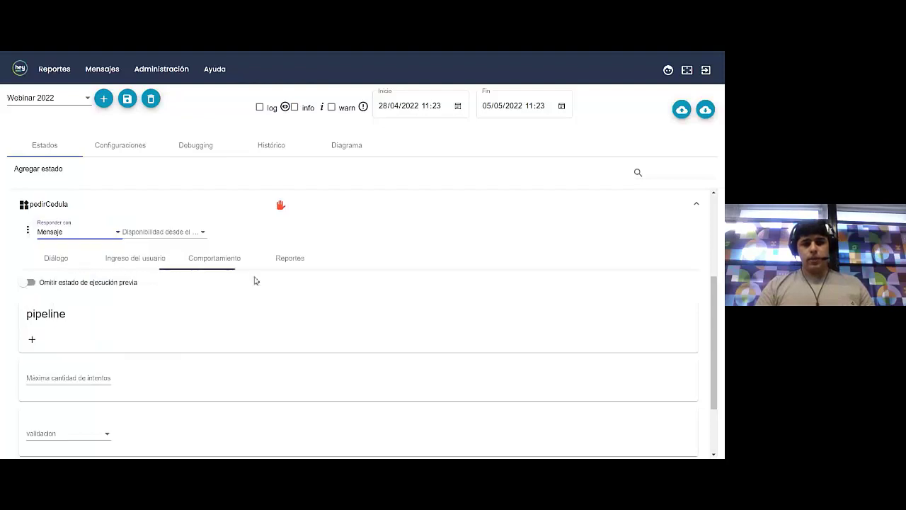
click(57, 258)
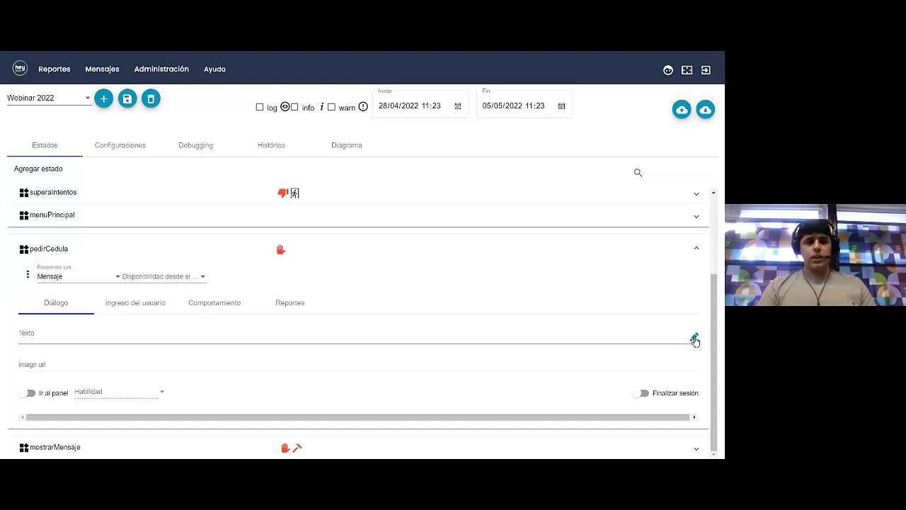
click(695, 339)
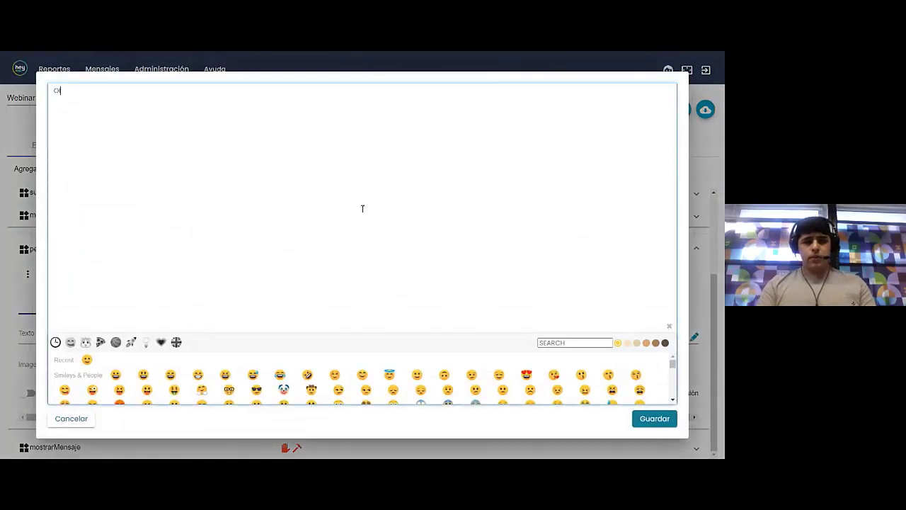
text(Ingrese su documento)
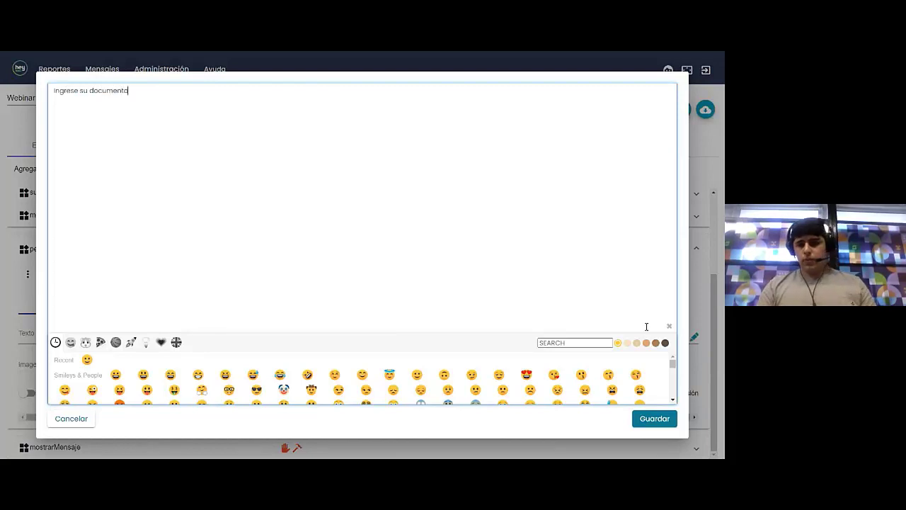
click(653, 418)
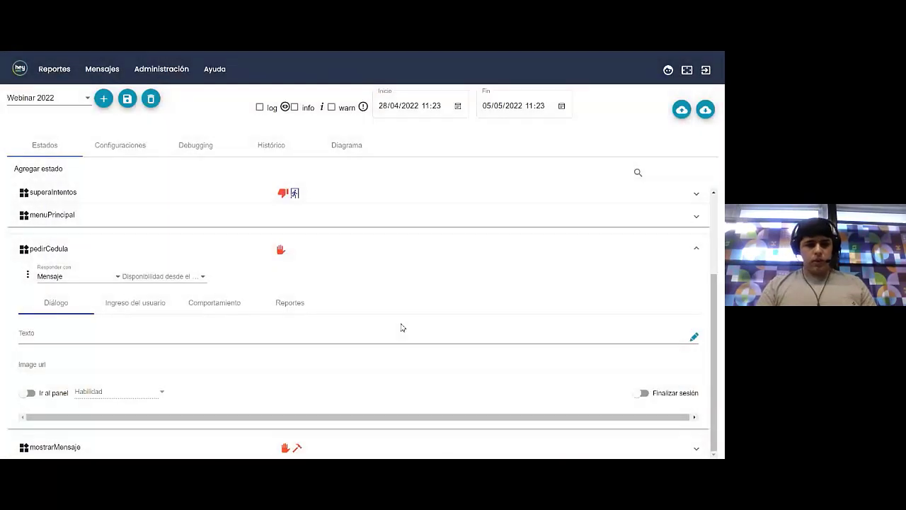
click(190, 303)
Set pedirCedula's maximum attempts to 2, going to superaIntentos once exceeded
scroll(229, 312, down, 2)
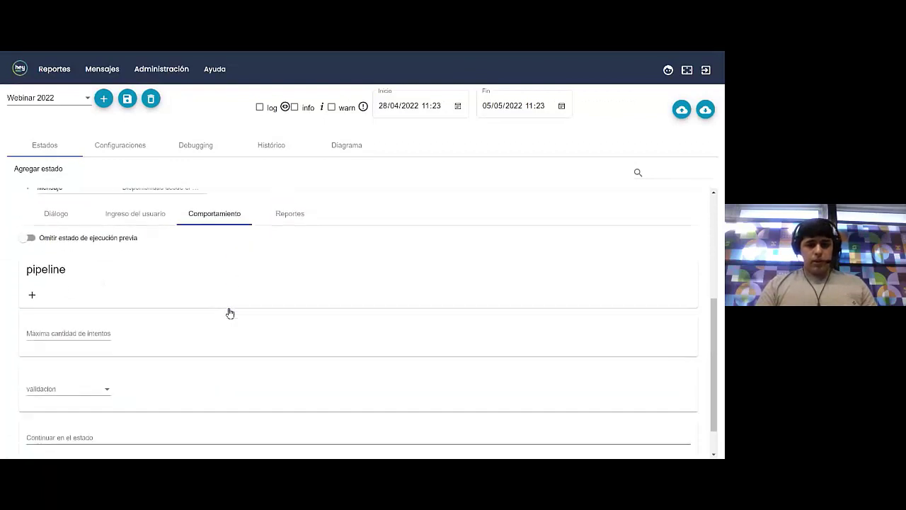
click(90, 332)
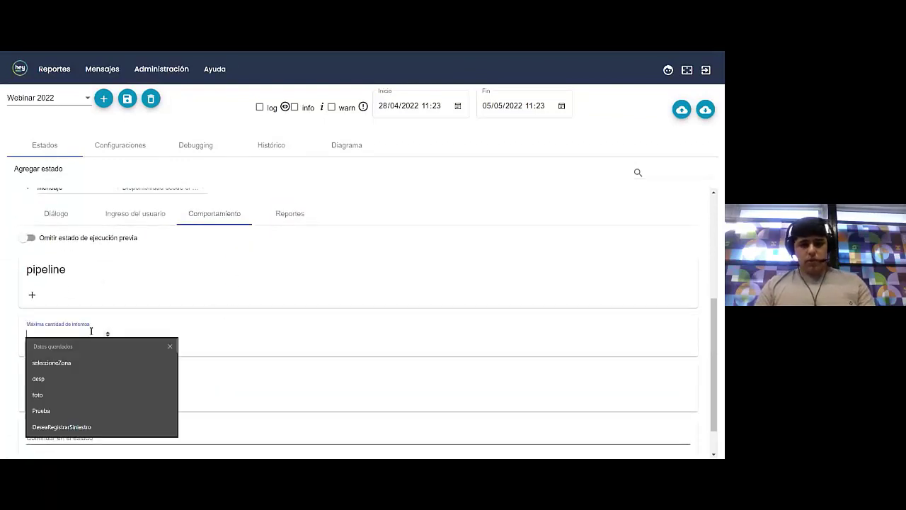
text(2)
click(145, 332)
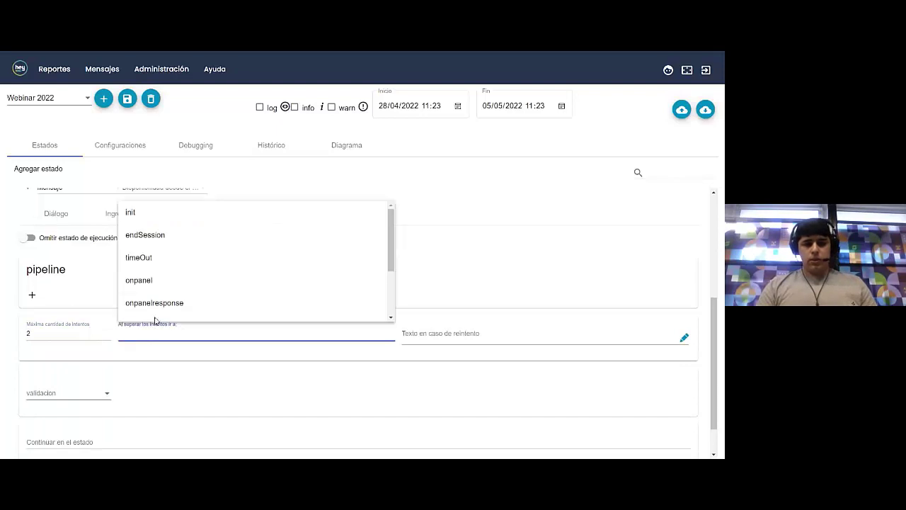
scroll(157, 315, down, 5)
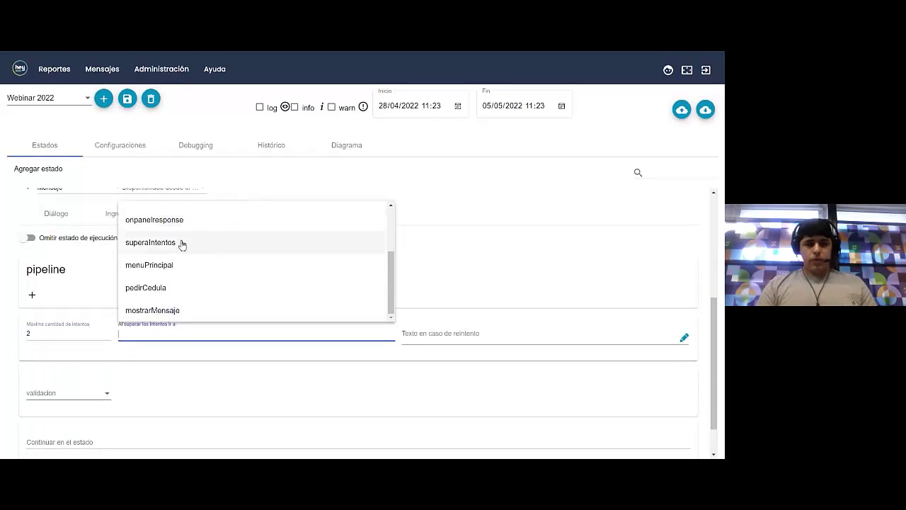
click(181, 243)
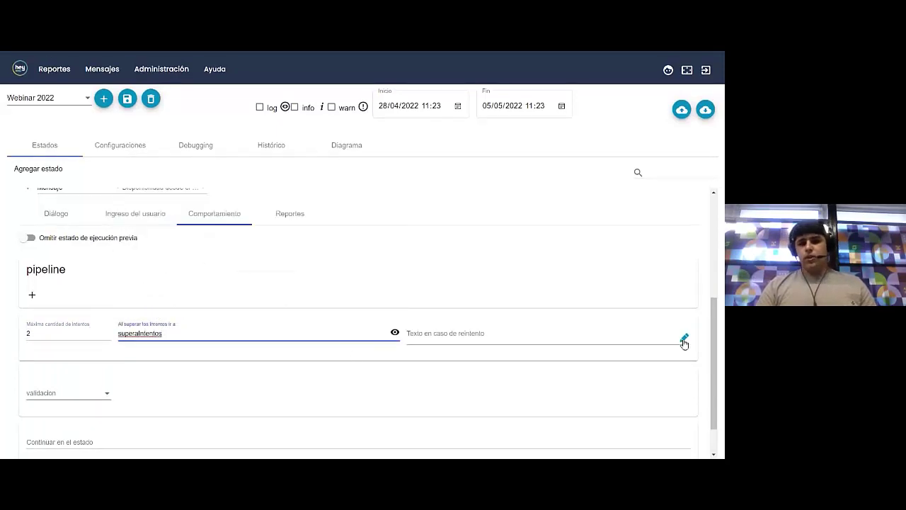
Set the retry message to 'Opcion invalida' and save it
click(684, 341)
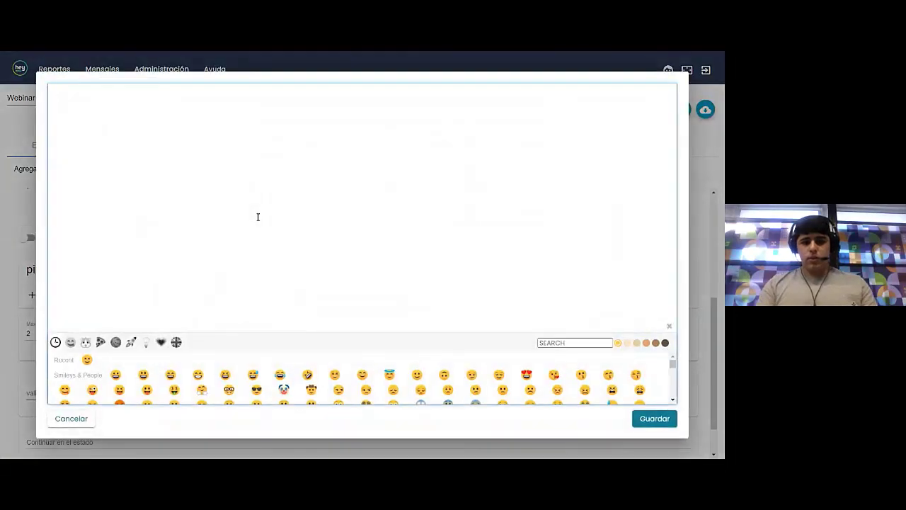
text(Opcio)
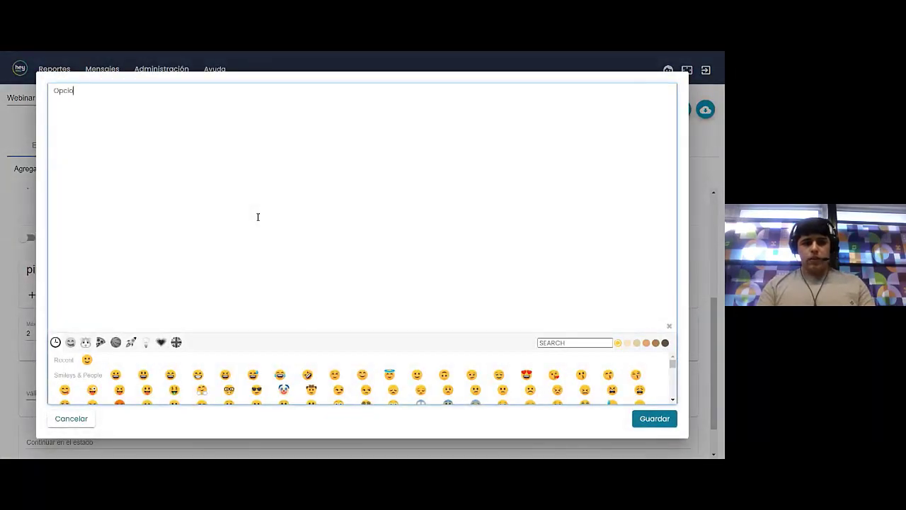
text(n invalida)
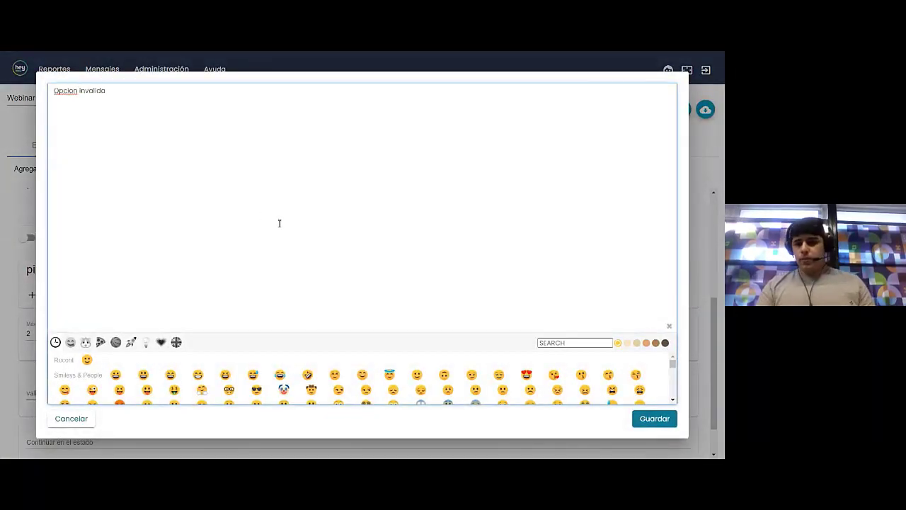
click(646, 419)
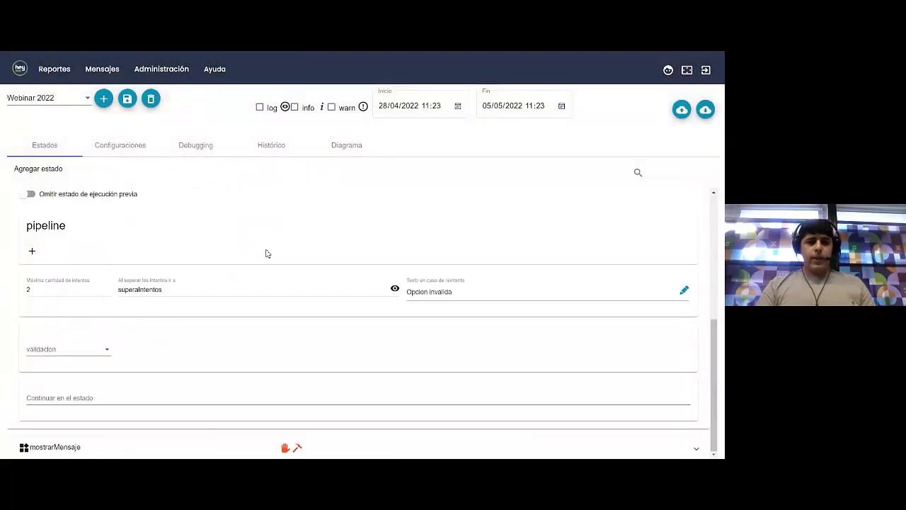
Switch pedirCedula's validation type to Expresión regular
click(70, 349)
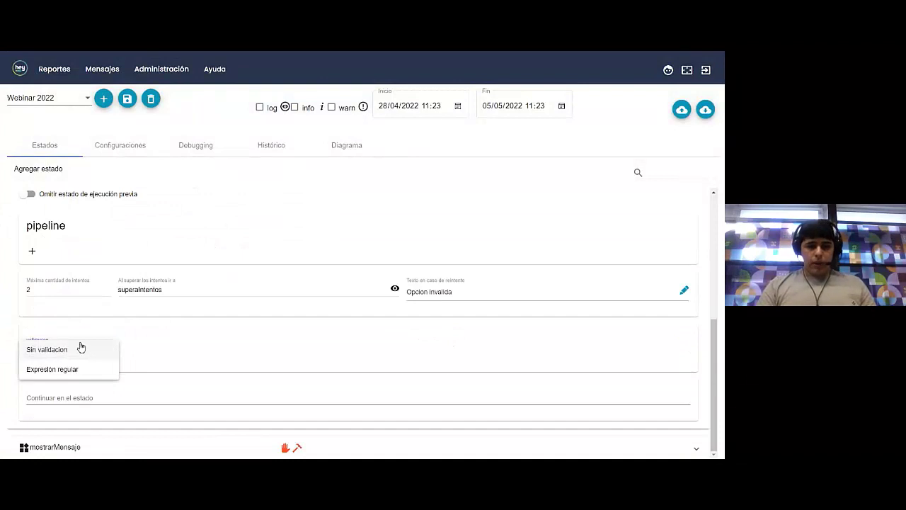
click(68, 369)
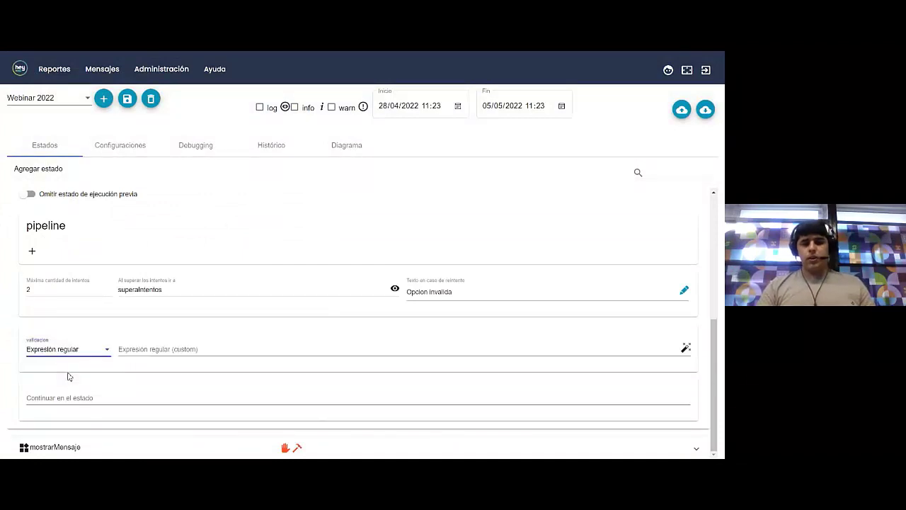
click(208, 348)
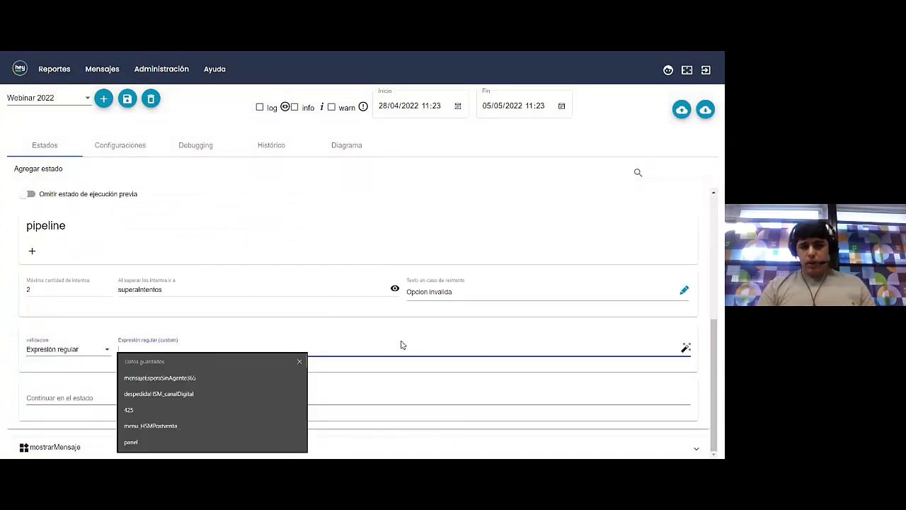
click(400, 368)
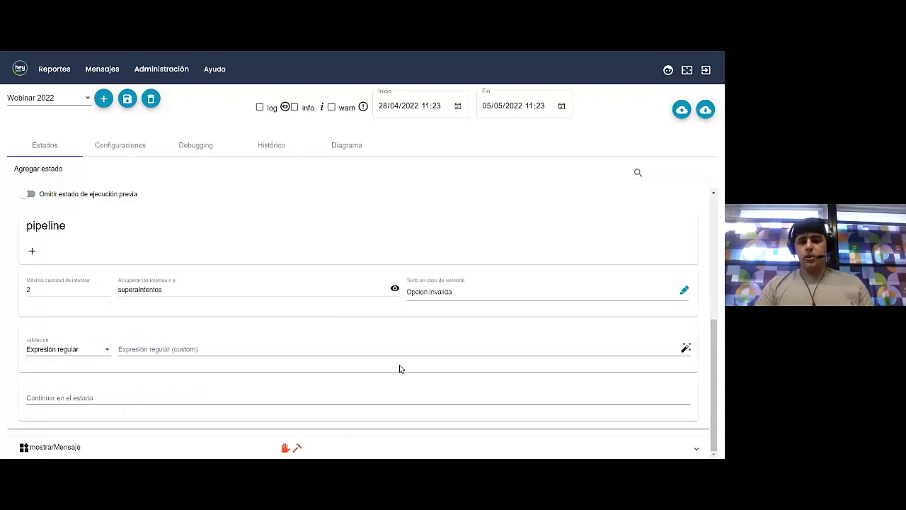
Generate a numbers-only expression with maximum length 10, allowing leading and trailing spaces
click(685, 347)
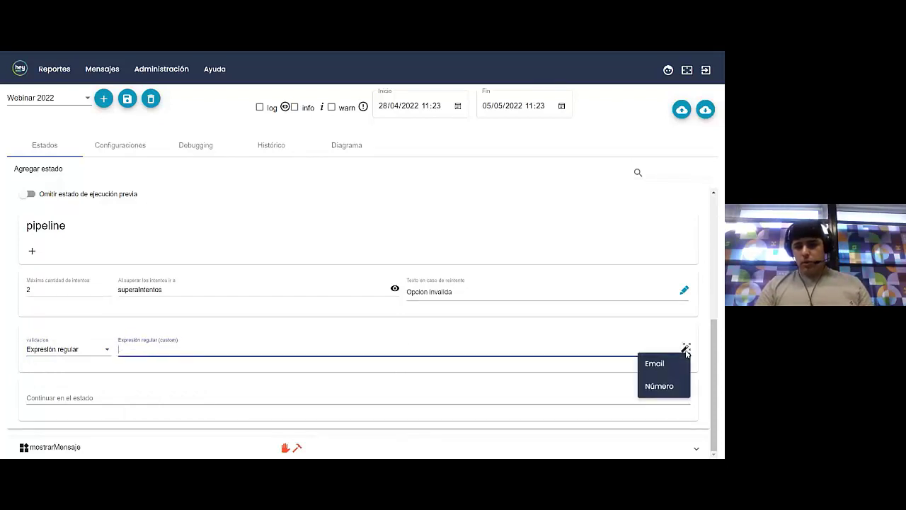
click(655, 389)
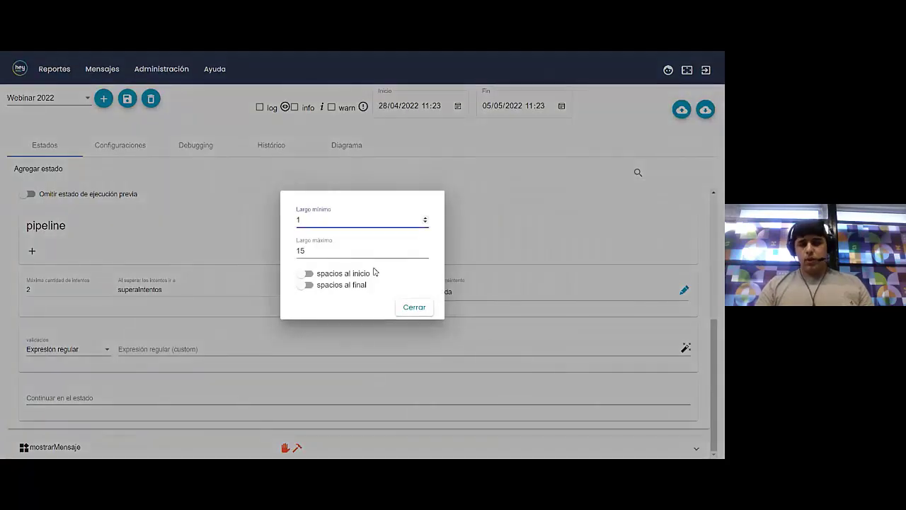
double_click(325, 223)
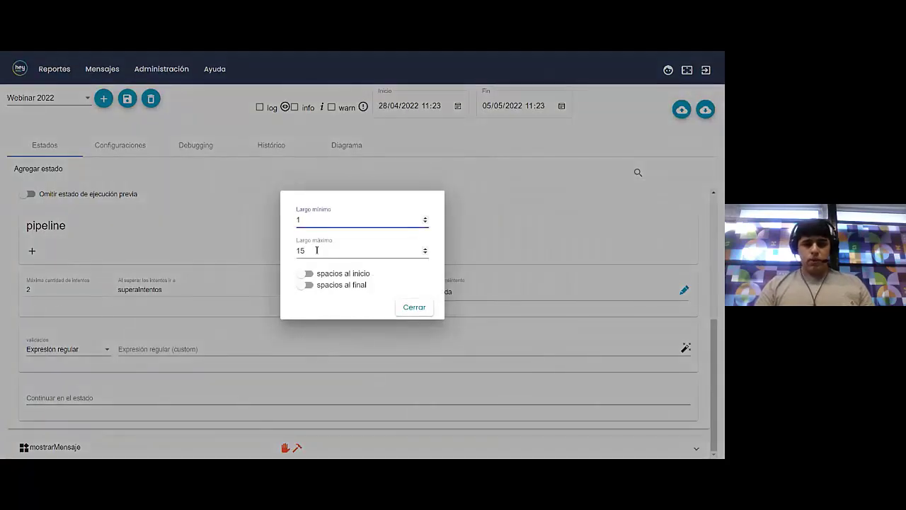
double_click(308, 250)
text(10)
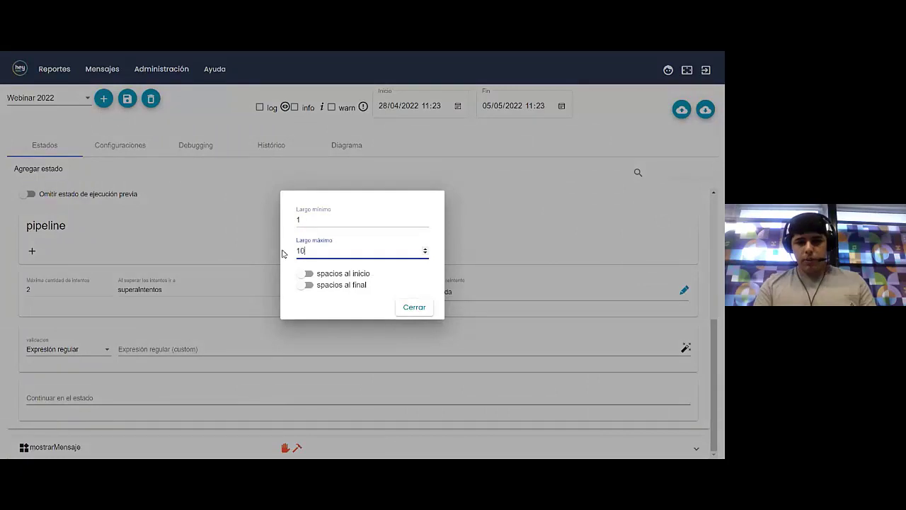
click(303, 274)
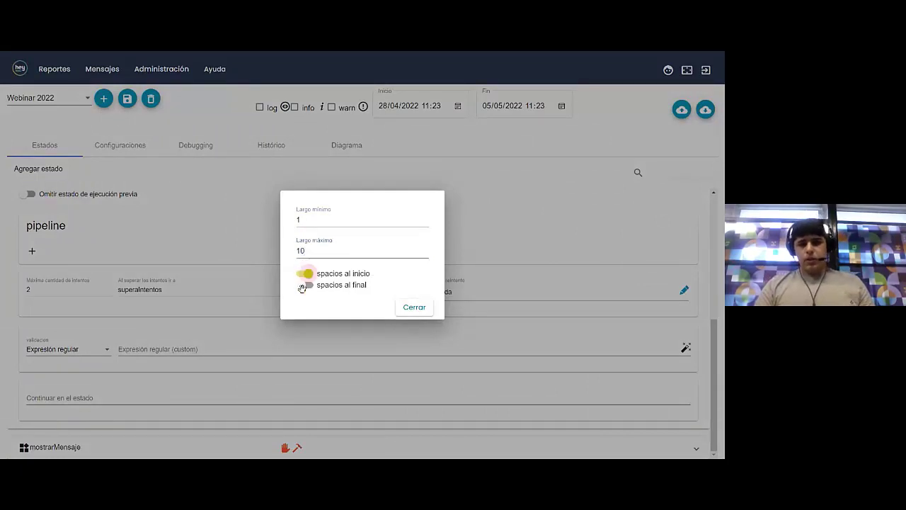
click(305, 285)
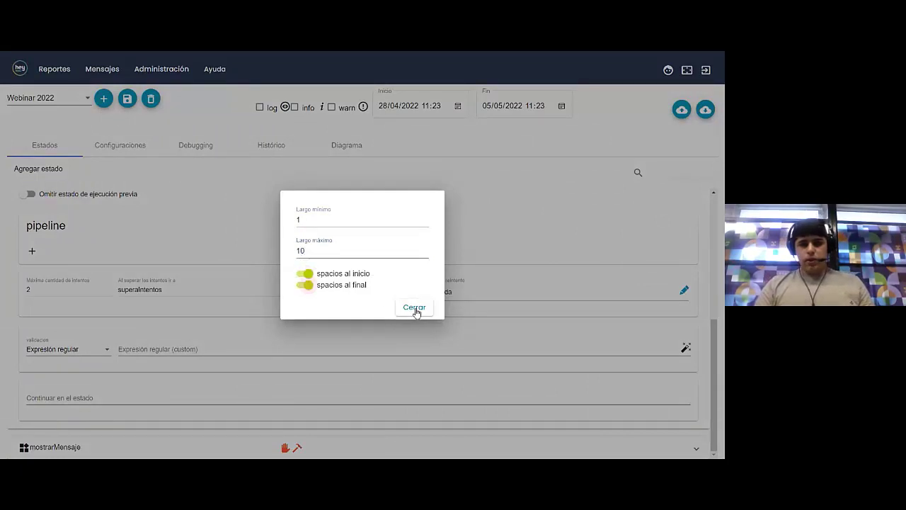
click(414, 308)
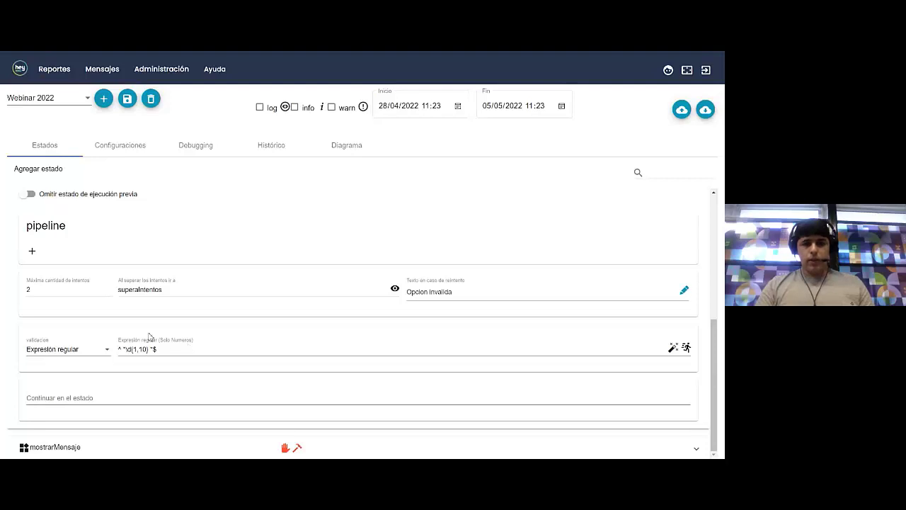
click(687, 349)
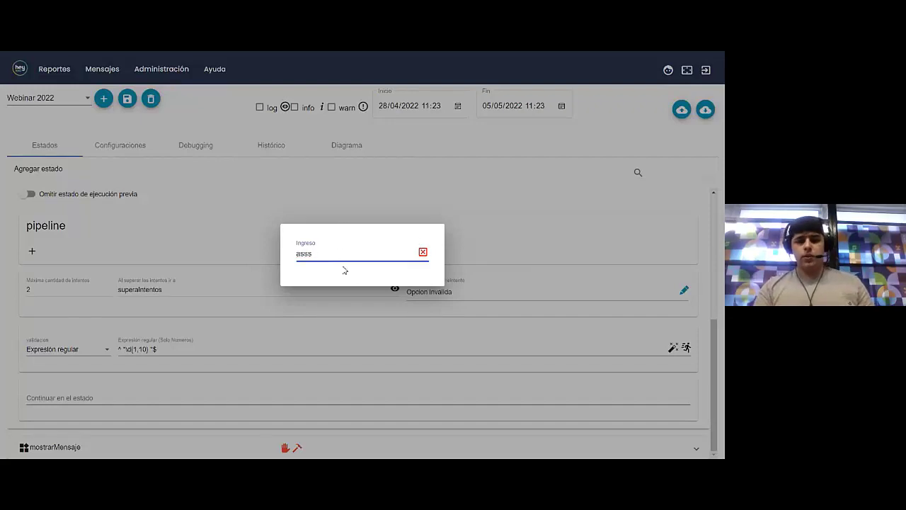
Test the expression with letters 'asss' and digits '1222323', then close the tester
key(BackSpace)
key(BackSpace)
key(BackSpace)
key(BackSpace)
text(1222323)
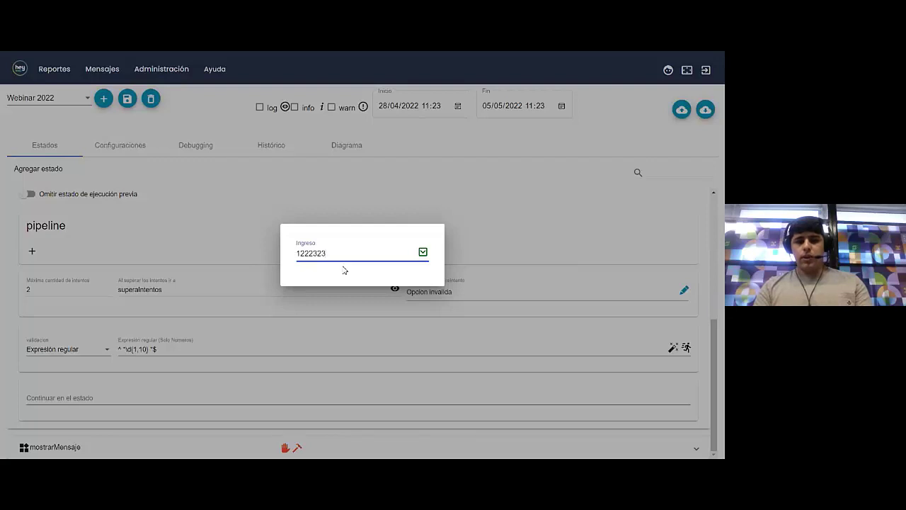
text(l)
key(BackSpace)
key(BackSpace)
key(BackSpace)
key(BackSpace)
key(BackSpace)
key(BackSpace)
key(BackSpace)
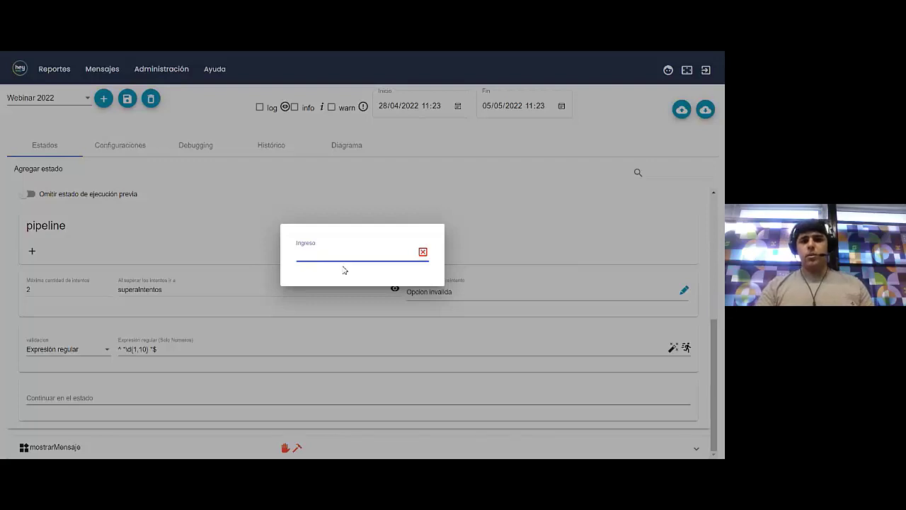
click(618, 330)
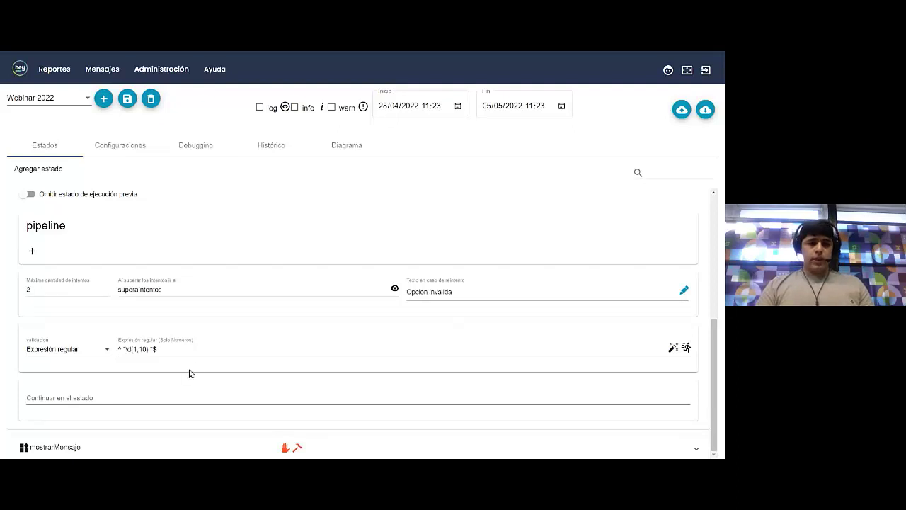
Make pedirCedula continue in the endSession state after valid input
click(161, 401)
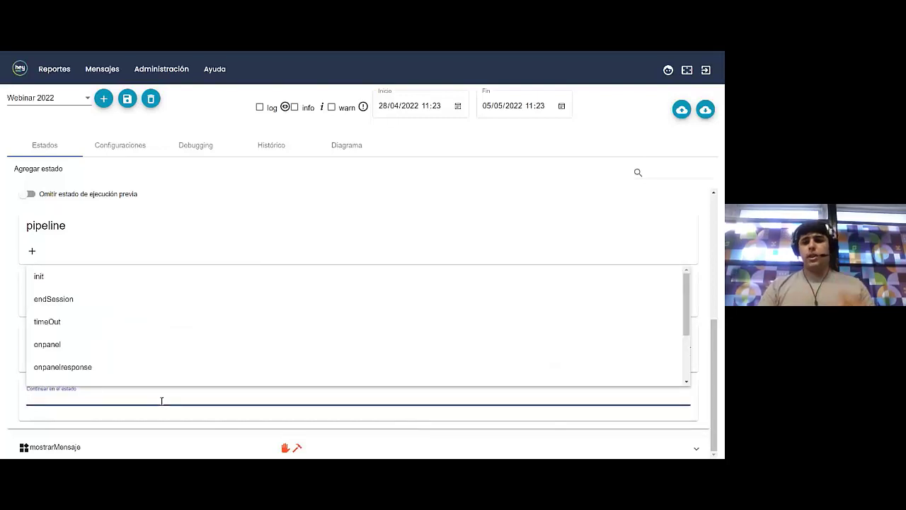
click(90, 298)
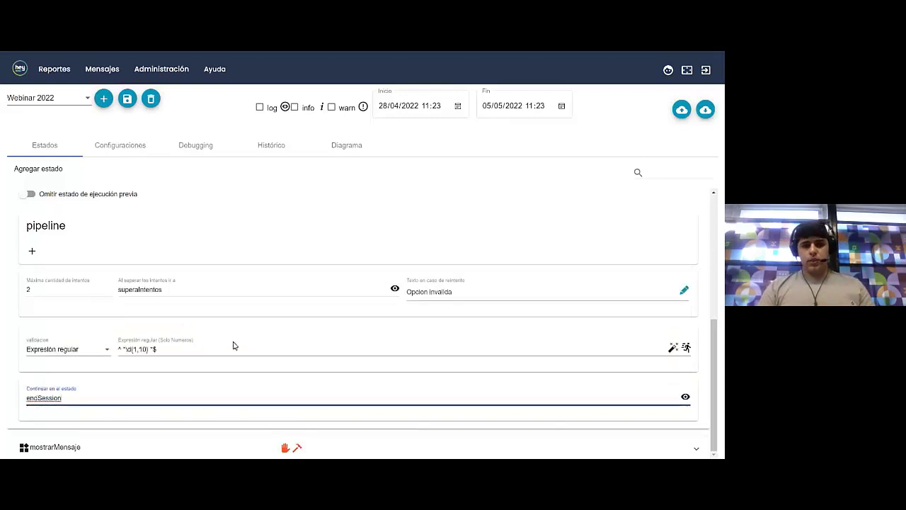
scroll(258, 332, up, 1)
scroll(258, 332, up, 3)
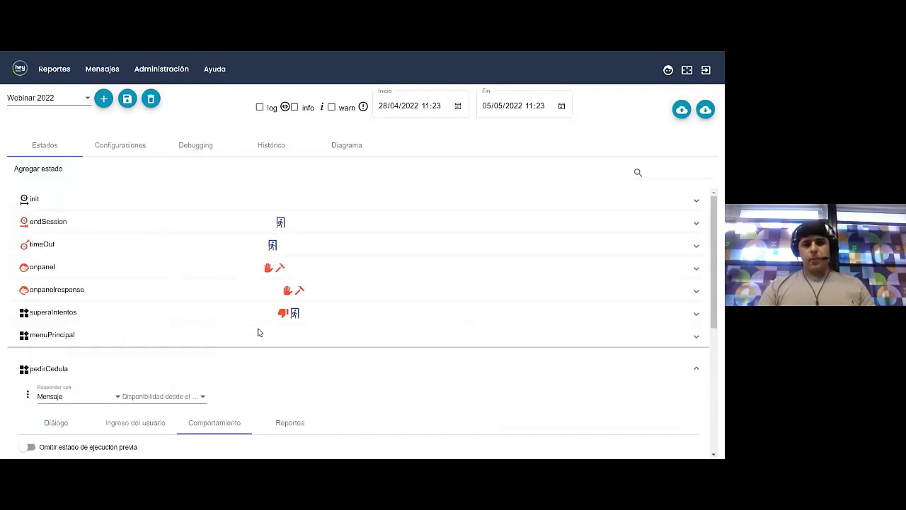
Replace the endSession message's {{endSession}} placeholder with a closing 'Fina…' text and save it
click(189, 373)
click(128, 226)
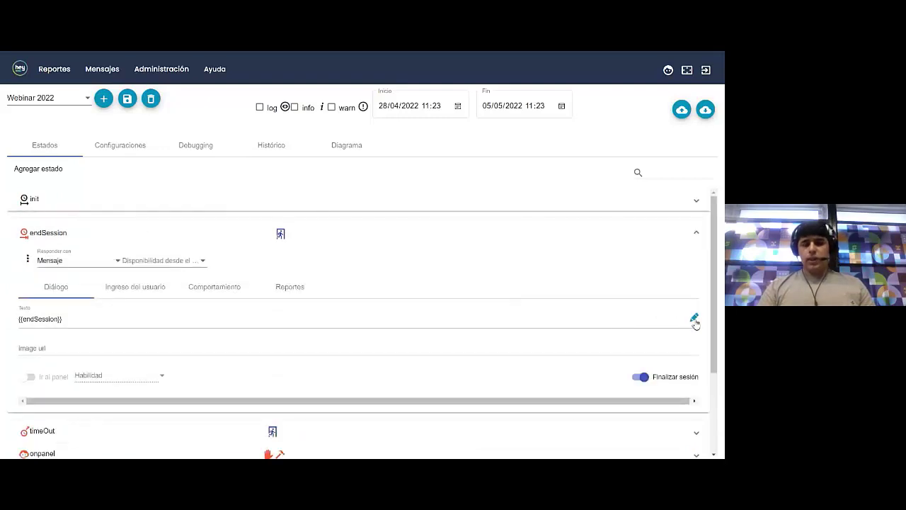
click(695, 323)
mouse_move(165, 92)
mouse_down()
mouse_move(16, 66)
mouse_move(7, 74)
mouse_up()
text(Finaliza la conversación)
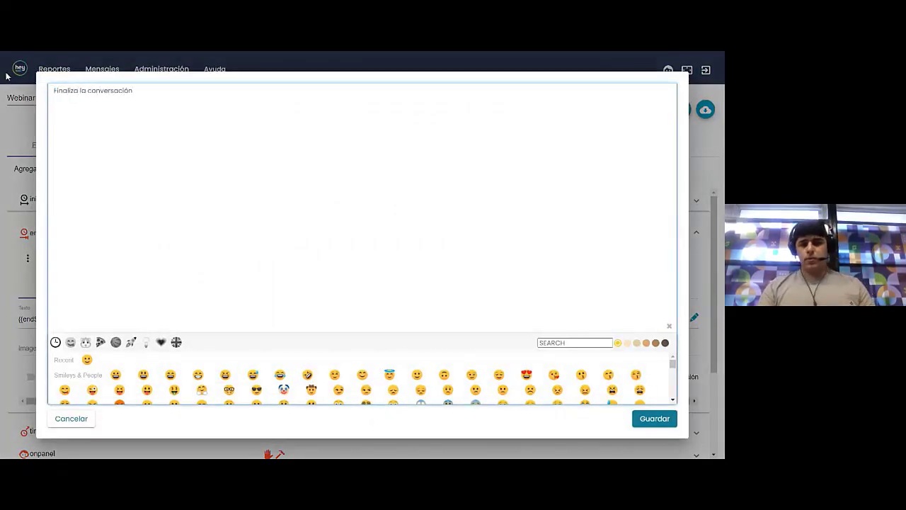
click(645, 419)
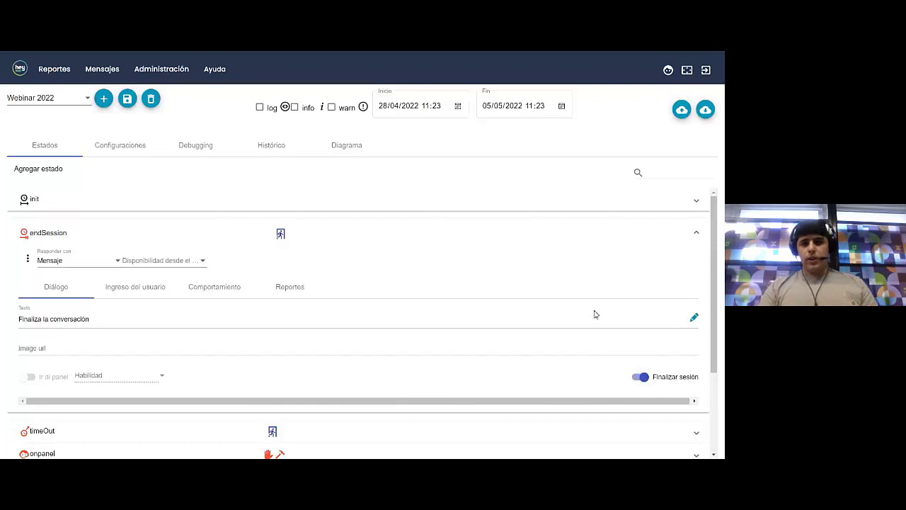
Collapse endSession and reopen menuPrincipal to view its Opciones multiples options
click(468, 229)
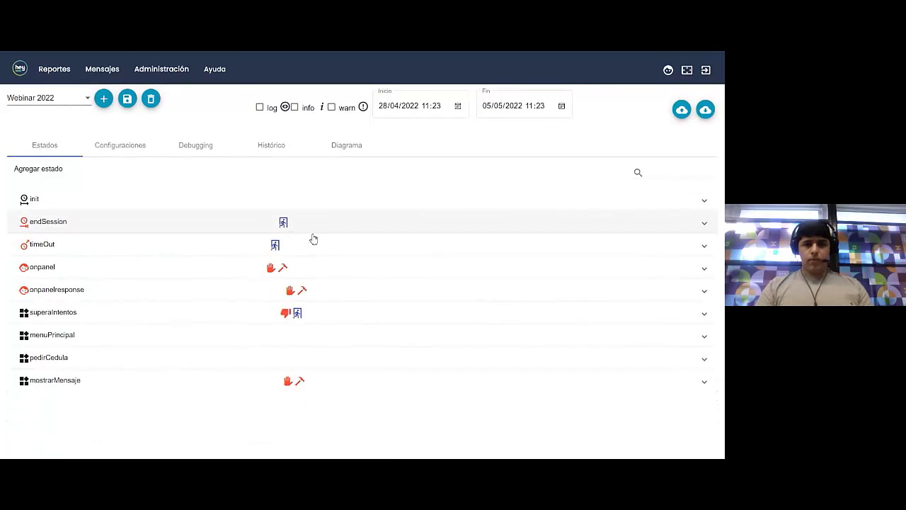
right_click(399, 265)
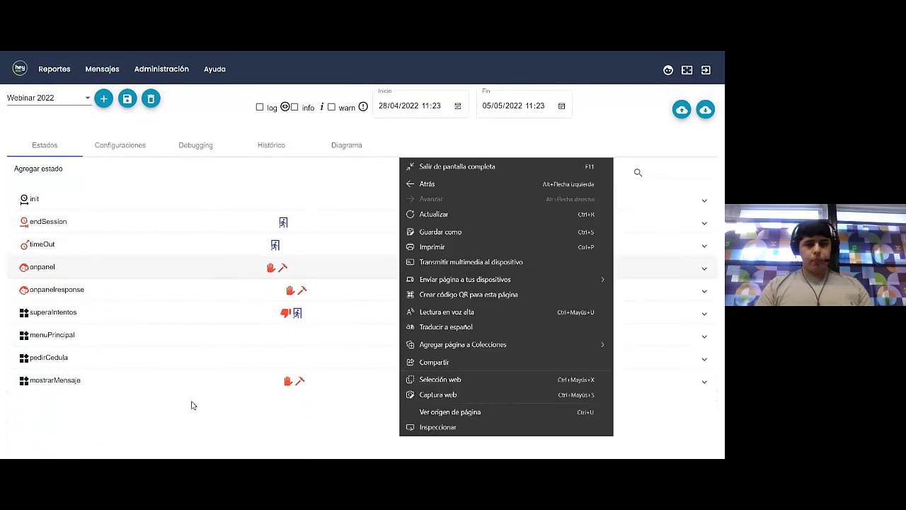
click(192, 404)
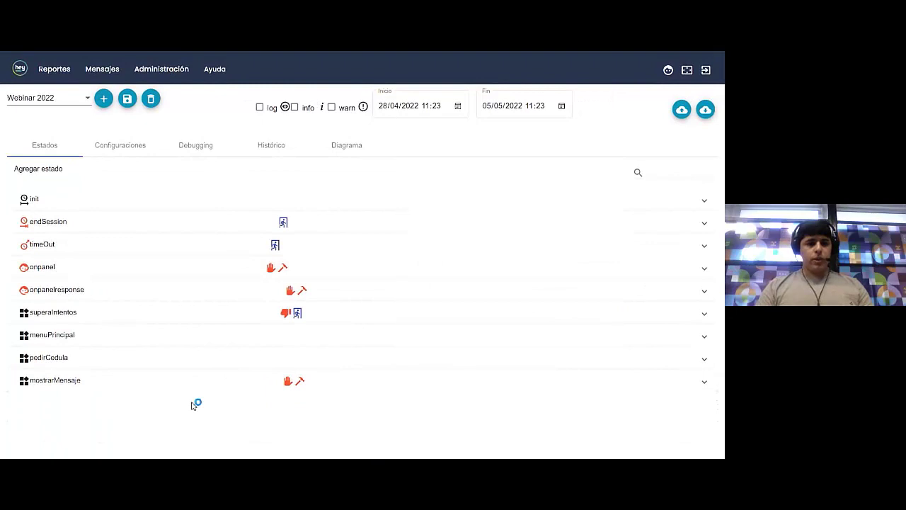
click(125, 344)
scroll(190, 316, down, 1)
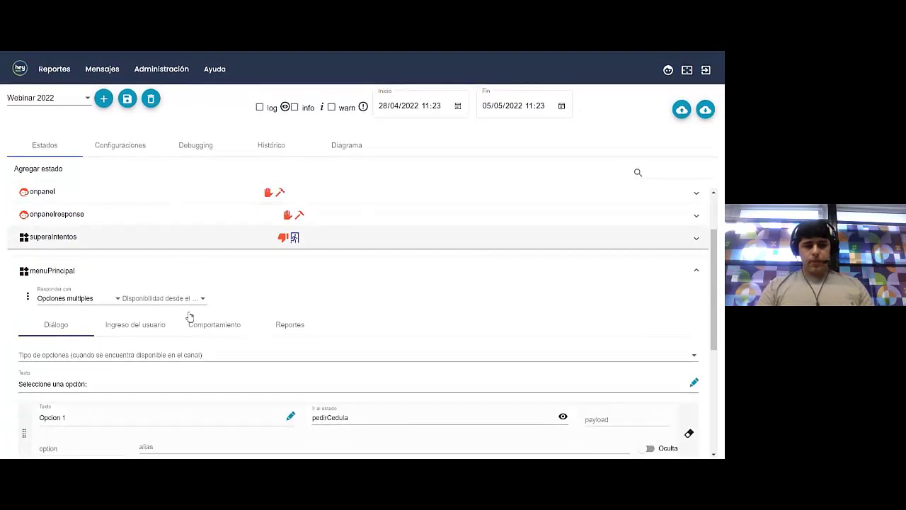
scroll(190, 316, down, 2)
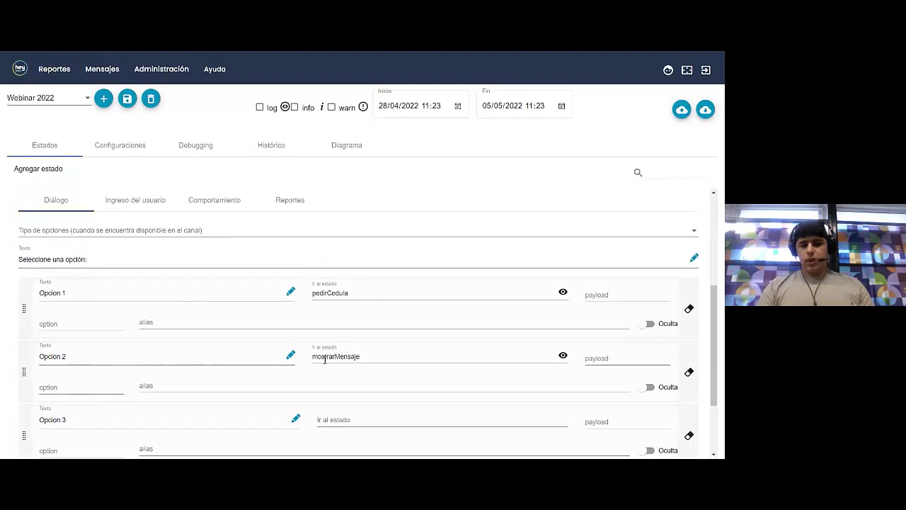
Give mostrarMensaje the message 'Este es el estado mostrarMensaje' and switch on Finalizar sesión
scroll(380, 357, down, 2)
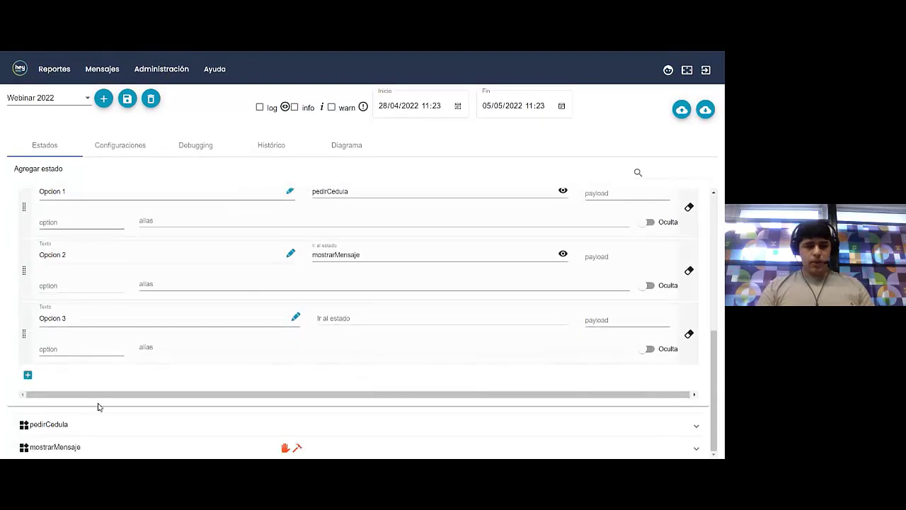
click(89, 448)
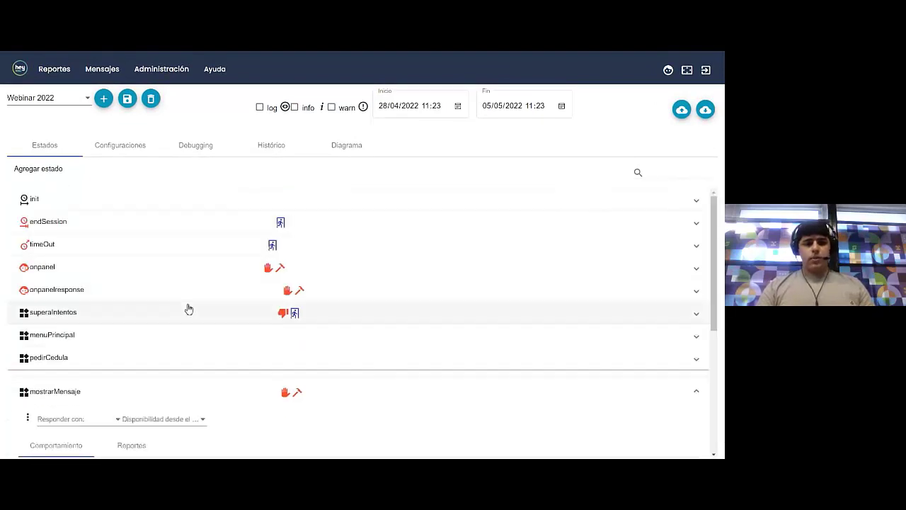
scroll(208, 295, down, 3)
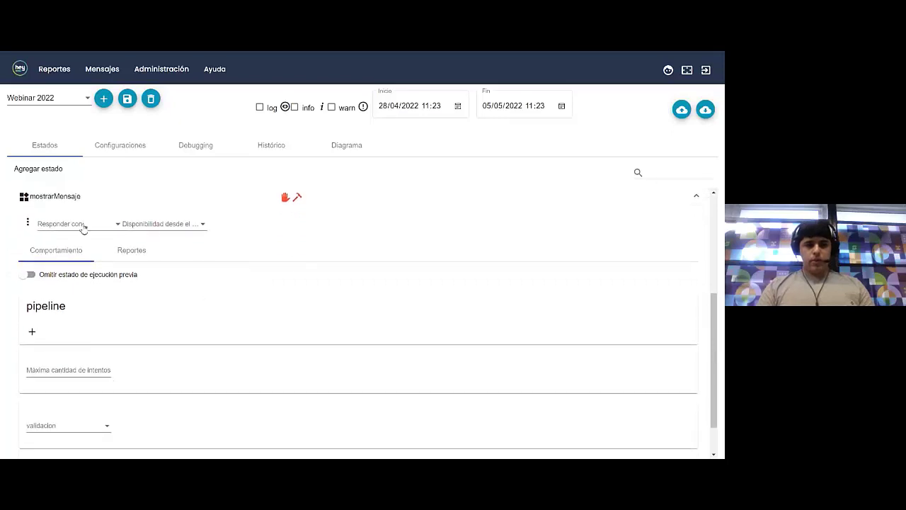
click(78, 226)
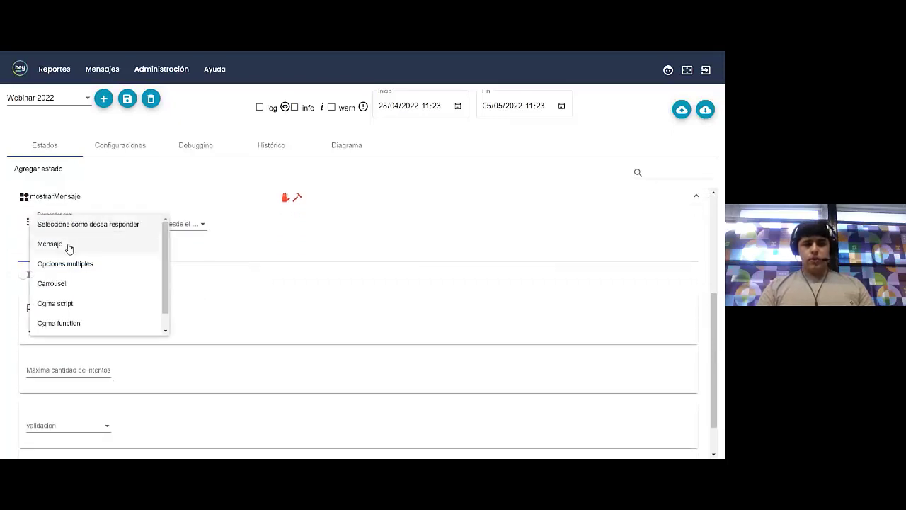
click(69, 245)
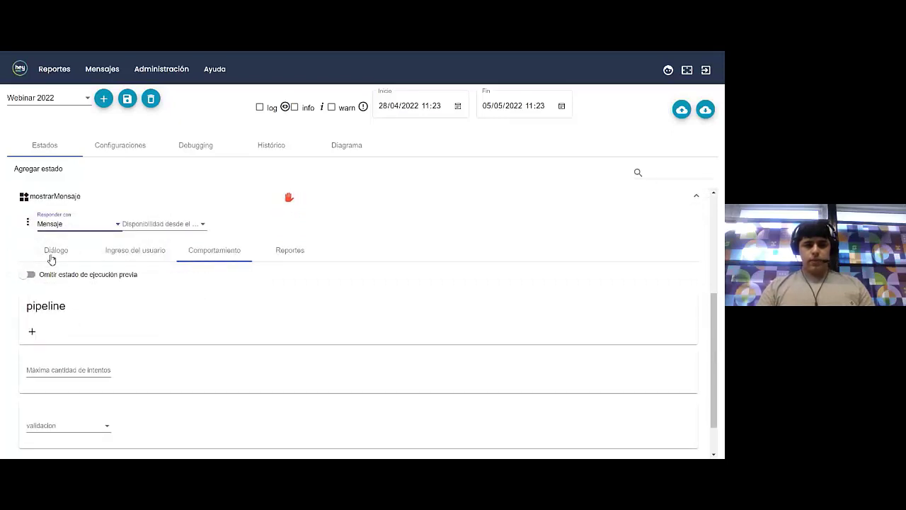
click(54, 253)
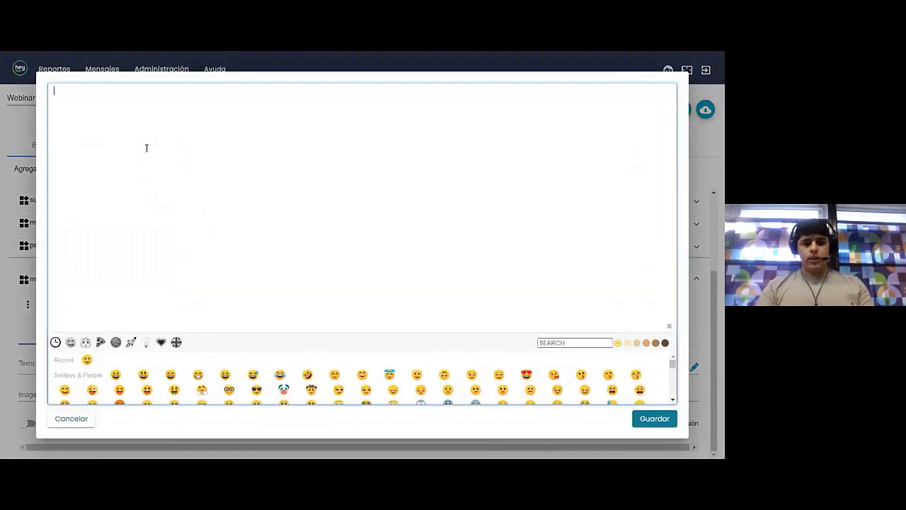
text(Este es el estado mostrarM)
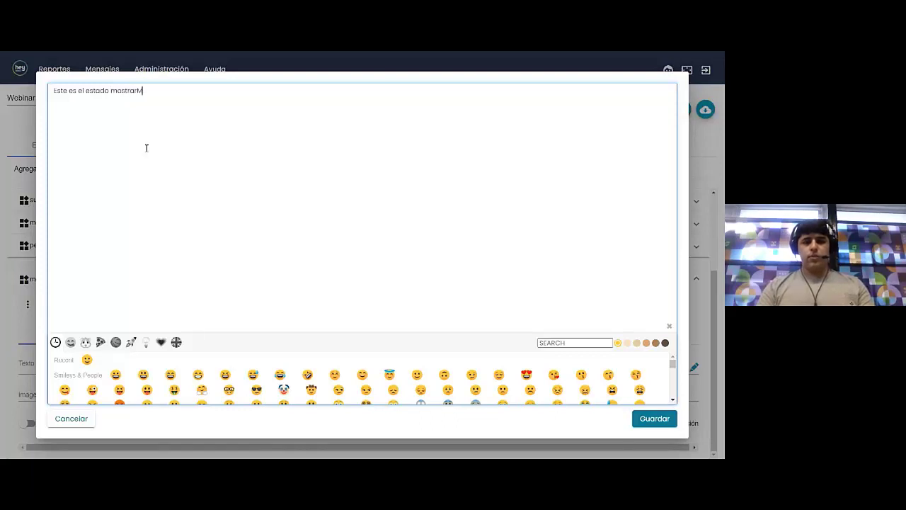
text(ensaje)
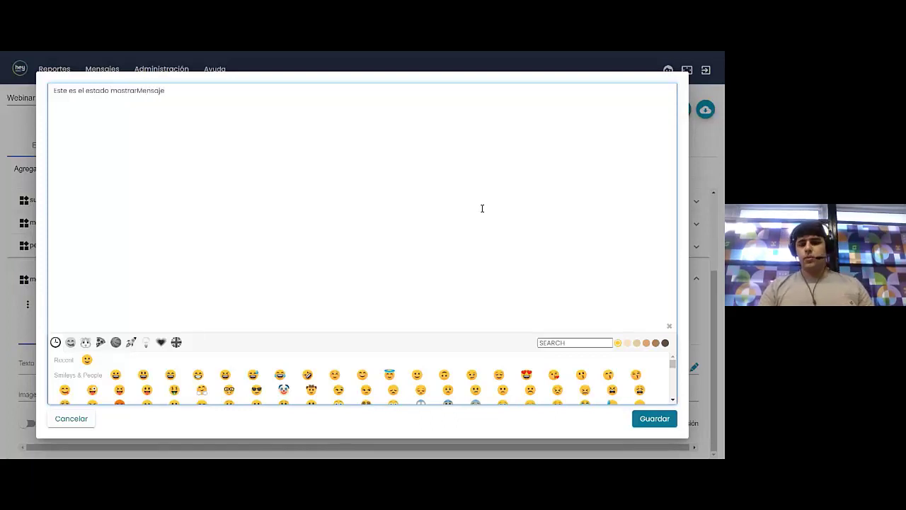
click(653, 418)
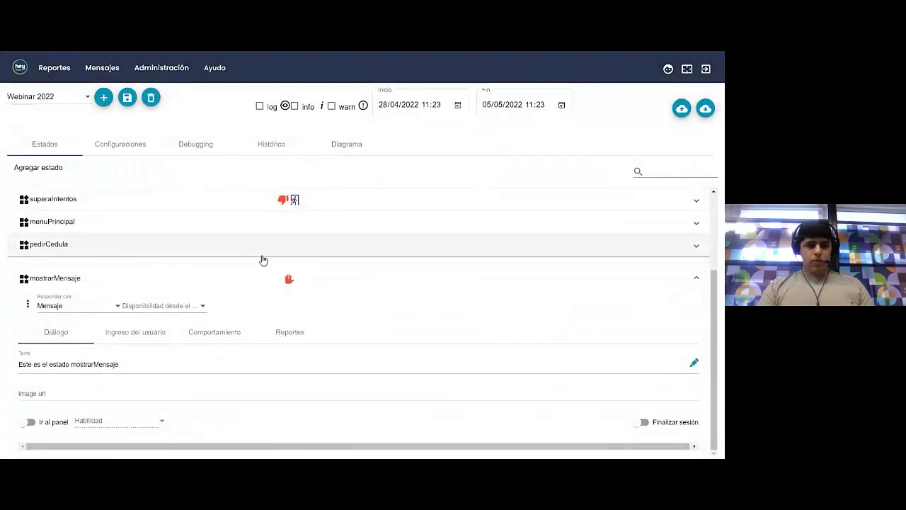
click(642, 423)
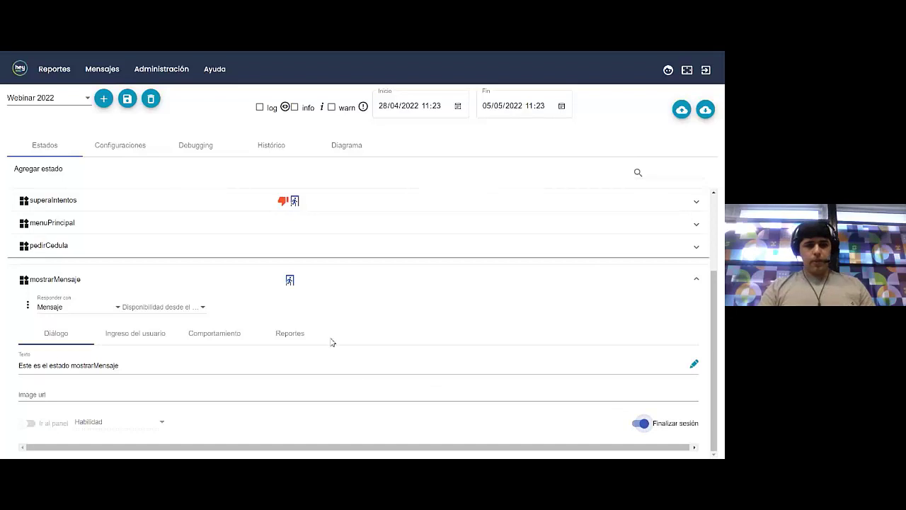
click(360, 283)
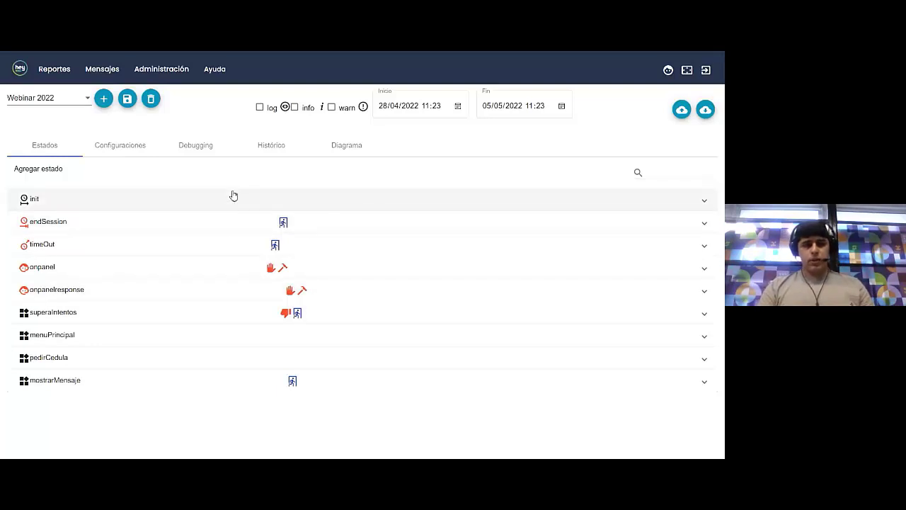
Save the Webinar 2022 bot as a new version
click(128, 99)
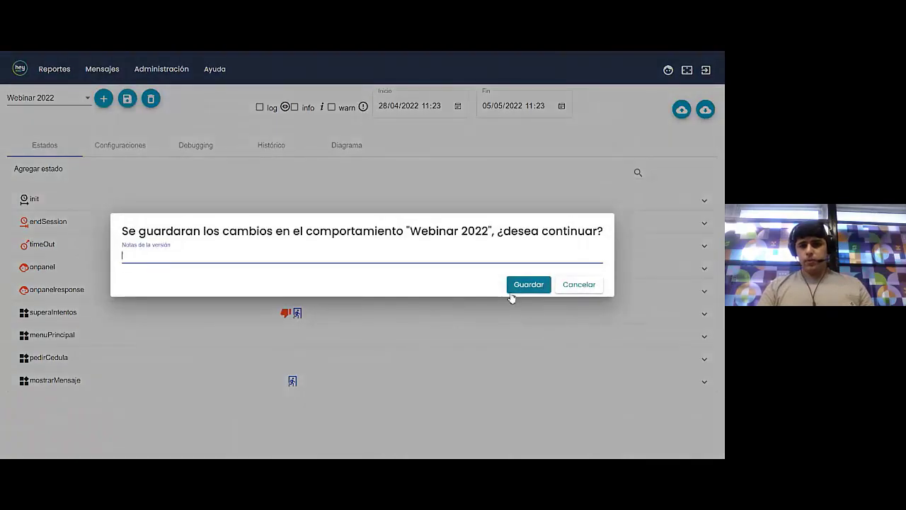
click(522, 286)
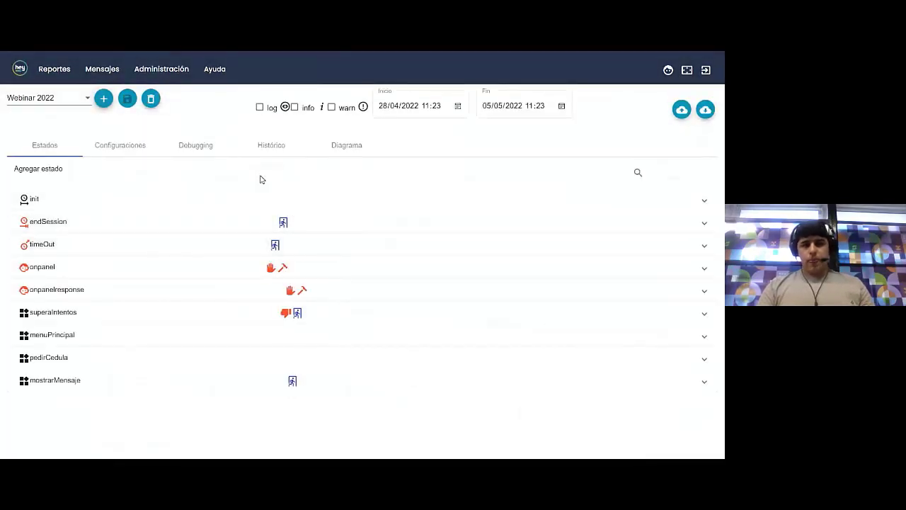
click(103, 243)
scroll(103, 240, down, 1)
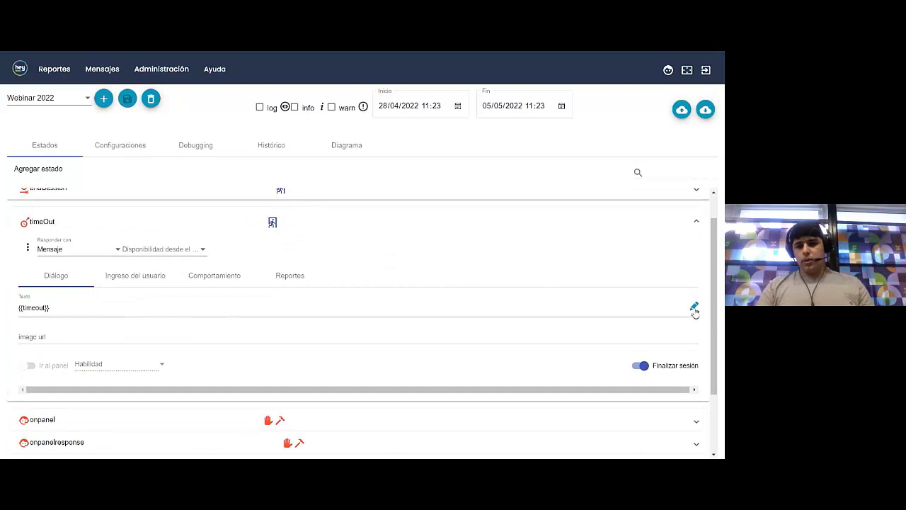
Change the timeOut message to 'Finaliza el tiempo de la conversacion' and save the bot again
click(142, 307)
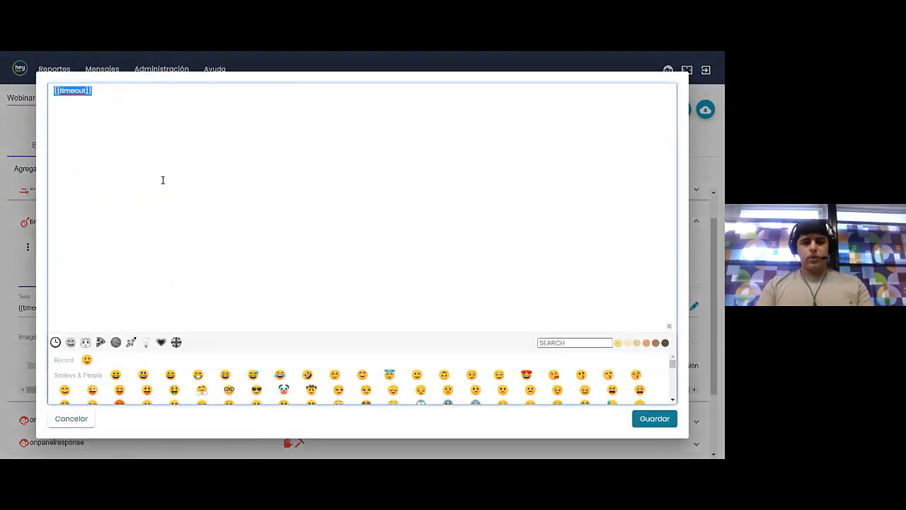
text(Finaliza el timepo)
key(BackSpace)
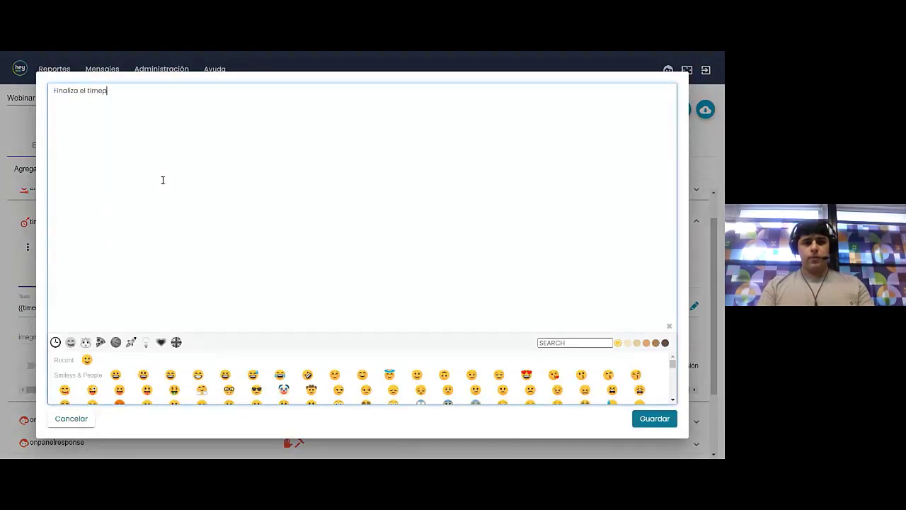
key(BackSpace)
key(BackSpace)
key(BackSpace)
text(empo de la co)
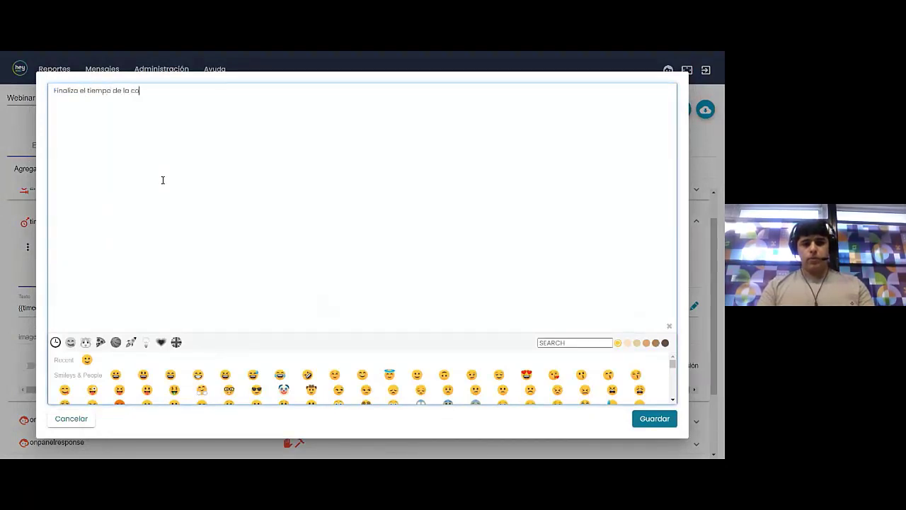
text(nversacion)
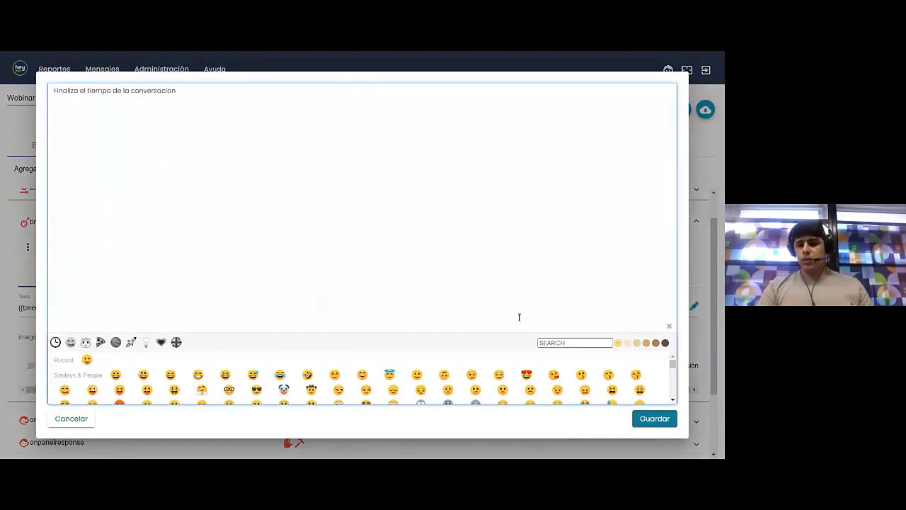
click(659, 422)
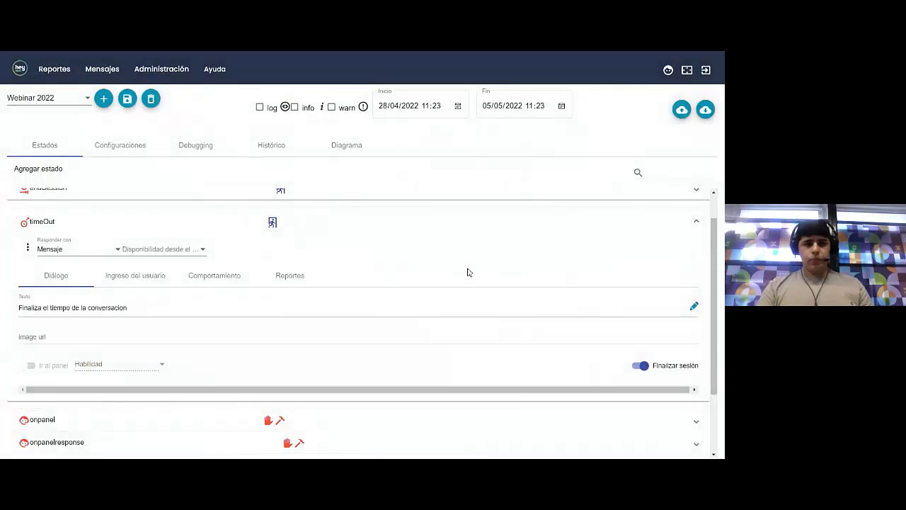
click(129, 103)
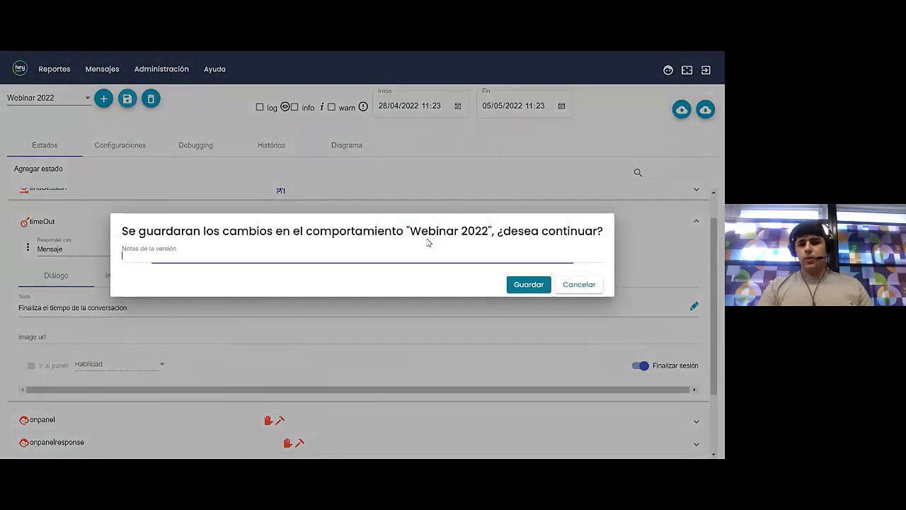
click(549, 285)
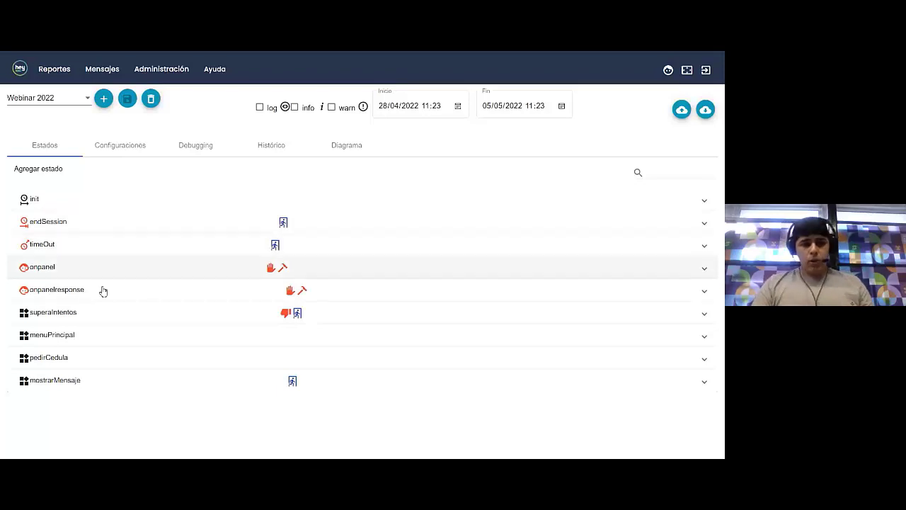
click(102, 335)
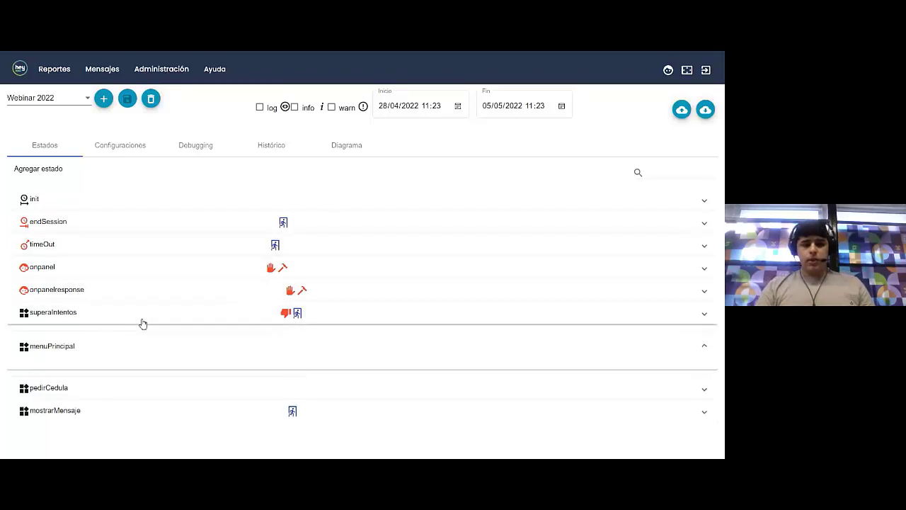
scroll(142, 324, down, 3)
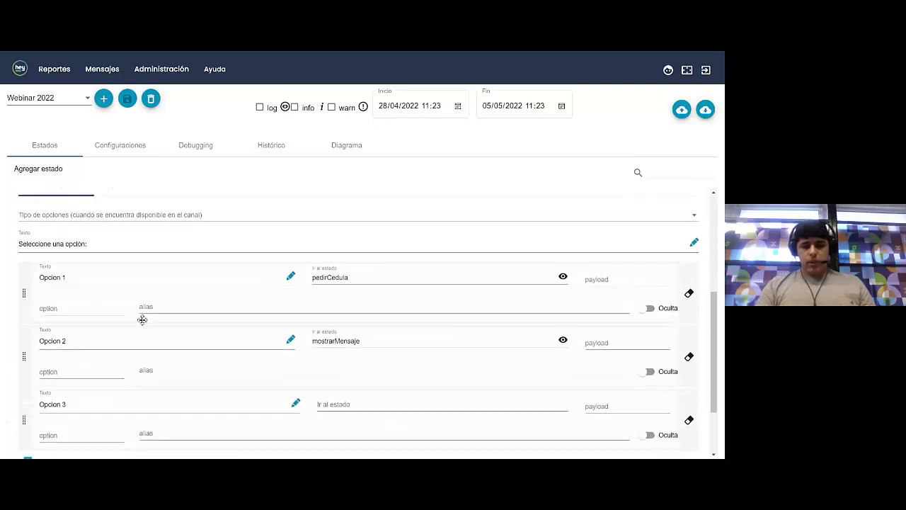
click(333, 382)
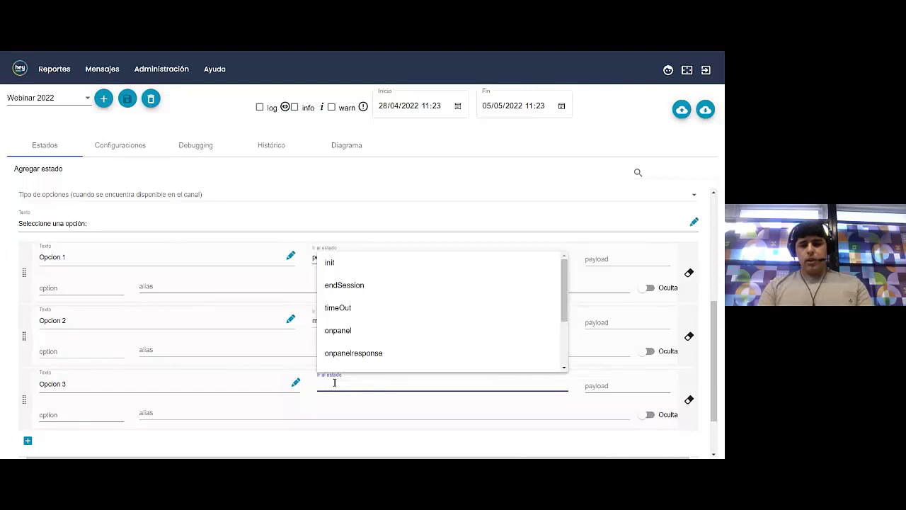
click(209, 108)
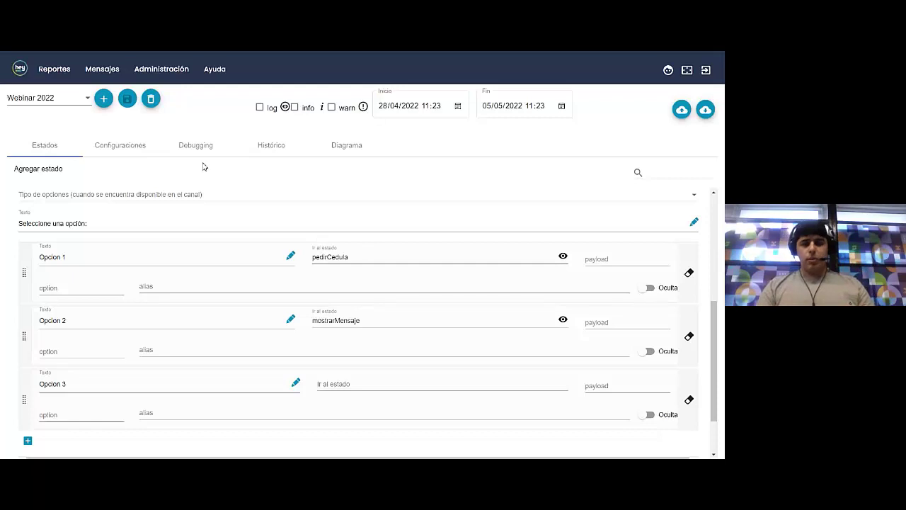
scroll(276, 265, up, 2)
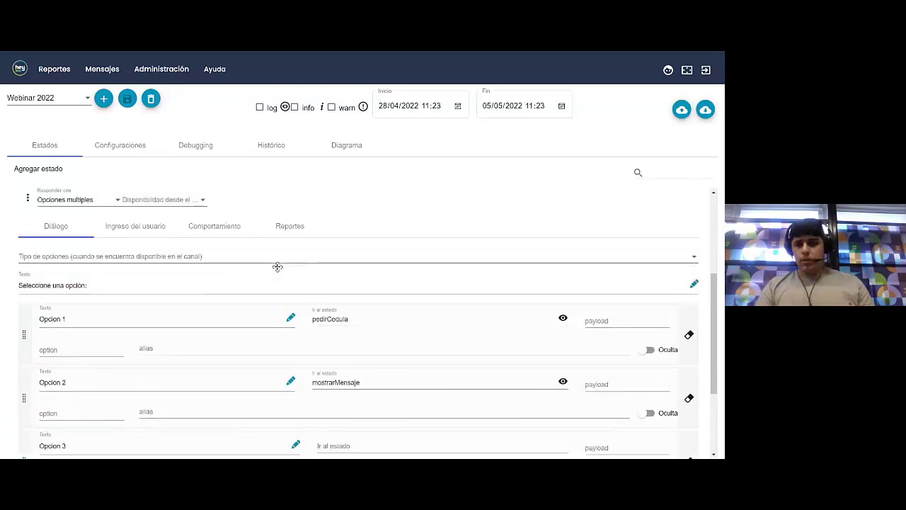
scroll(472, 323, down, 1)
click(563, 324)
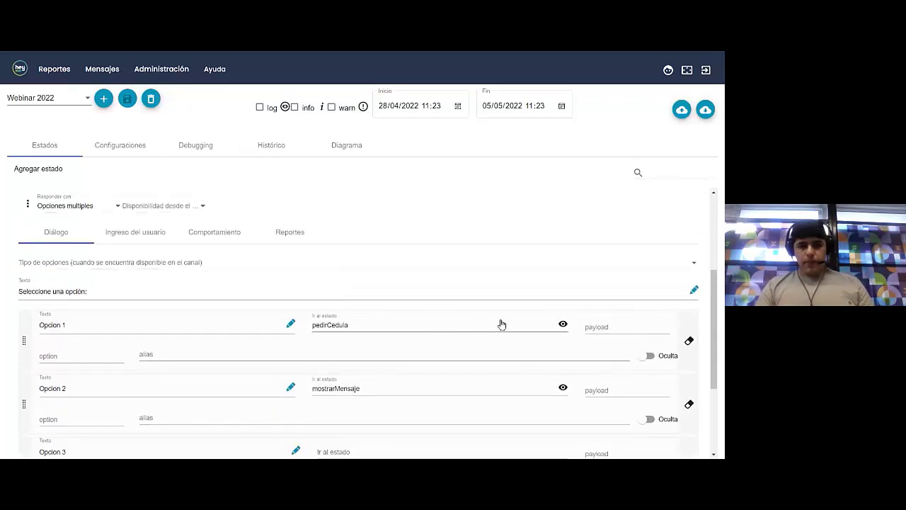
scroll(378, 316, down, 1)
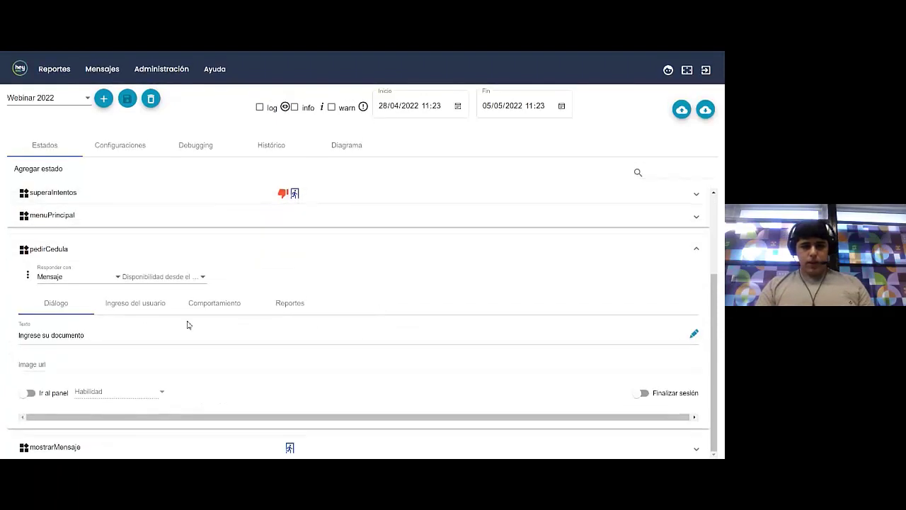
click(214, 303)
scroll(215, 336, down, 2)
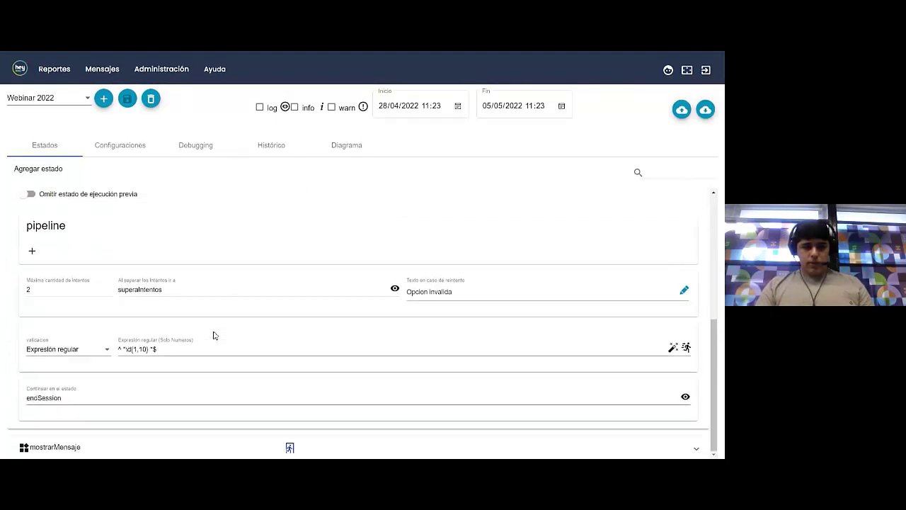
scroll(163, 349, up, 4)
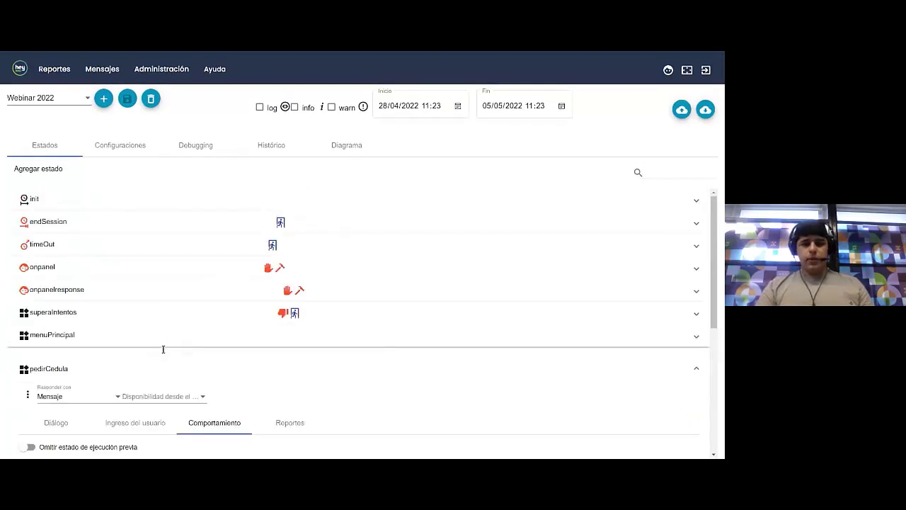
click(181, 358)
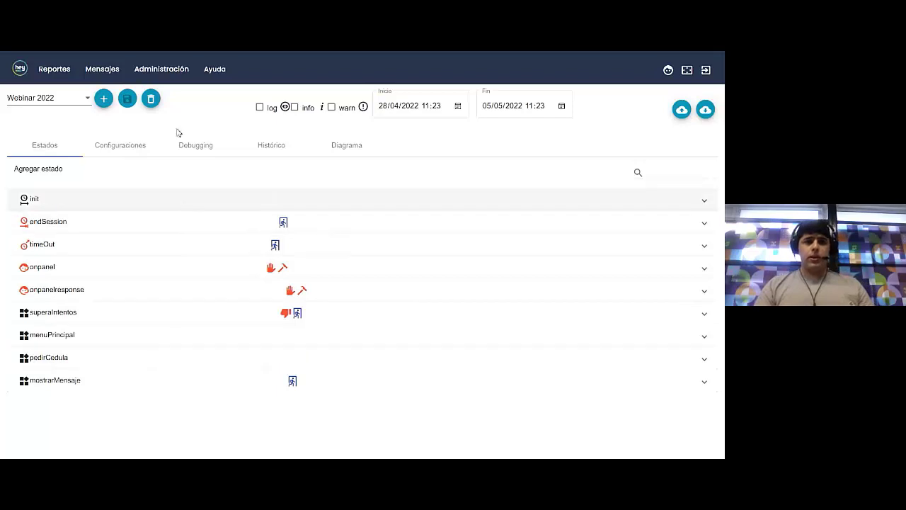
In Configuración de Bots, set the webinar bot's Comportamiento principal to Webinar 2022
click(165, 68)
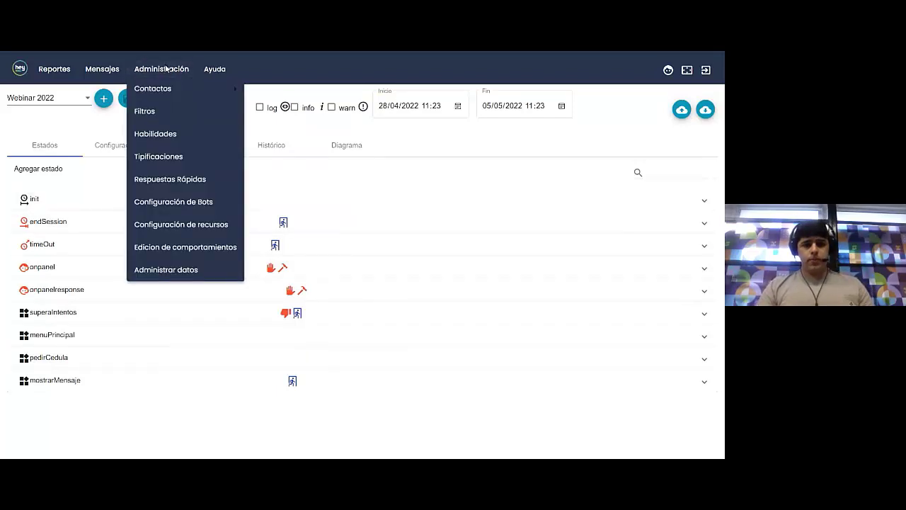
click(175, 206)
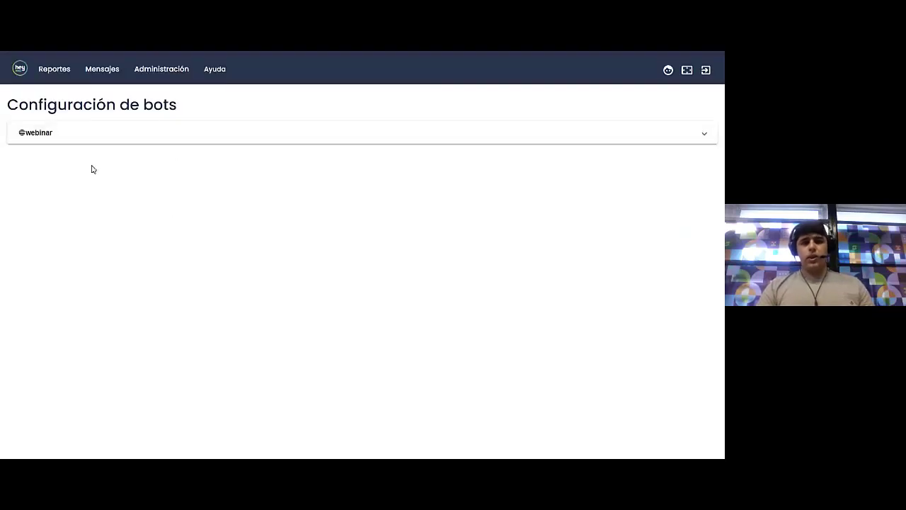
click(180, 136)
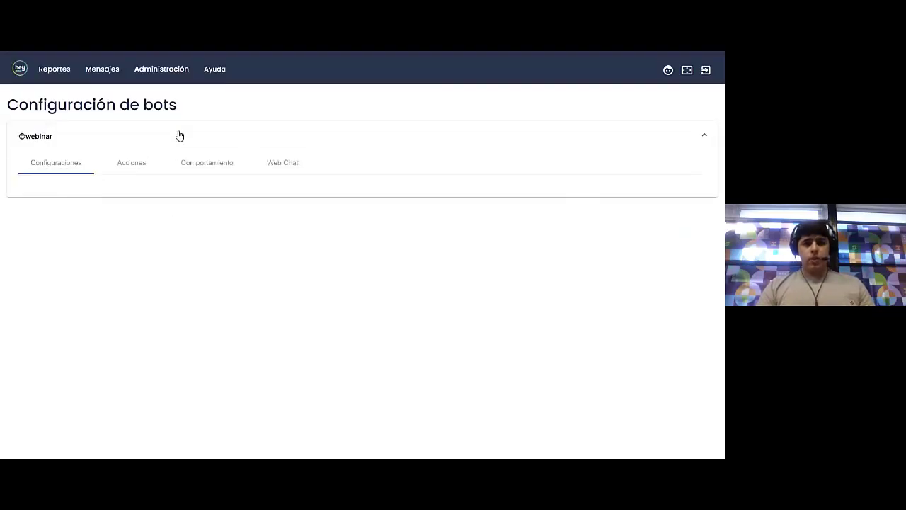
click(198, 165)
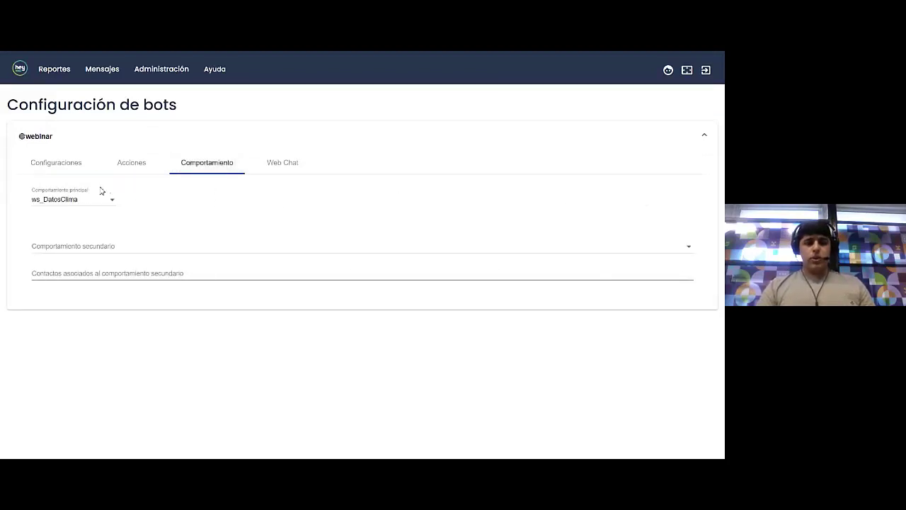
click(81, 200)
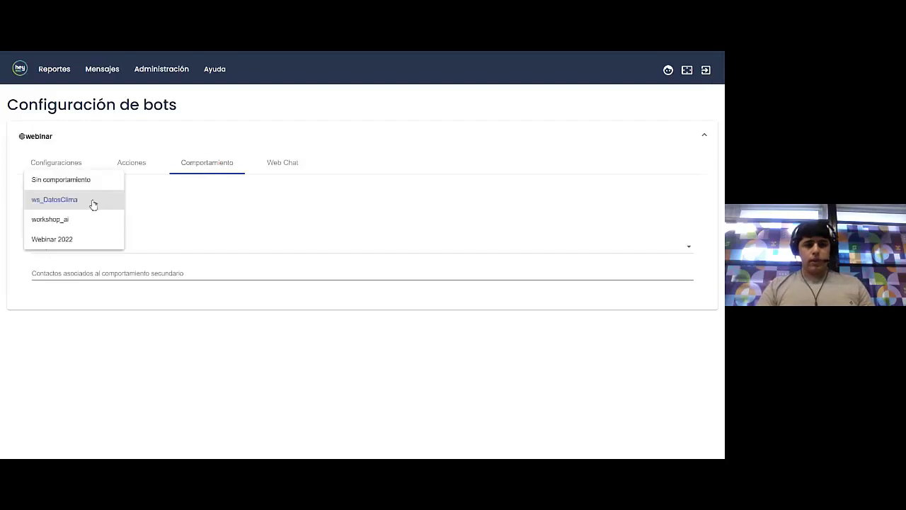
click(70, 240)
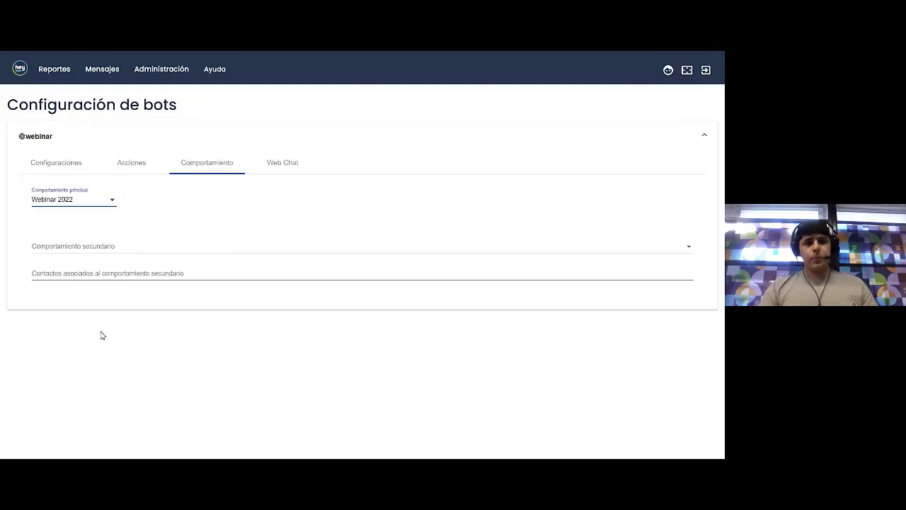
click(284, 168)
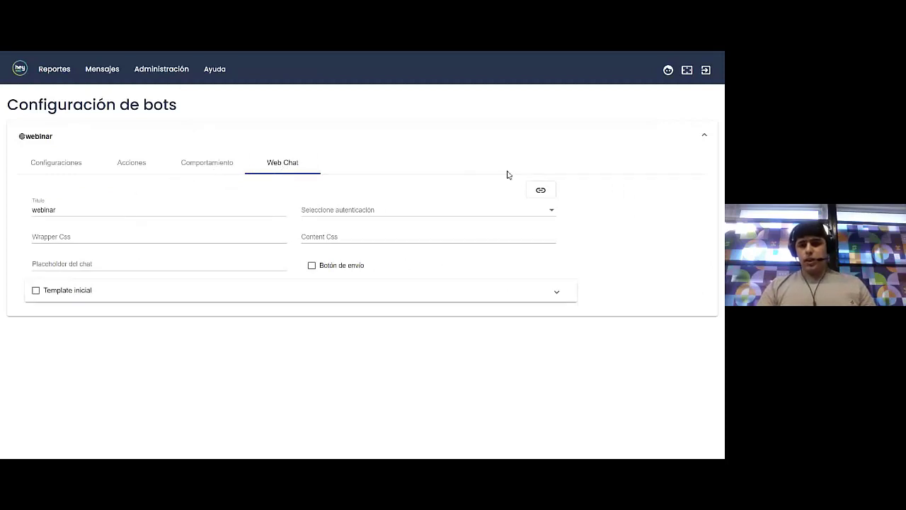
Open the webinar bot's web chat and send the greeting 'Hola'
click(538, 193)
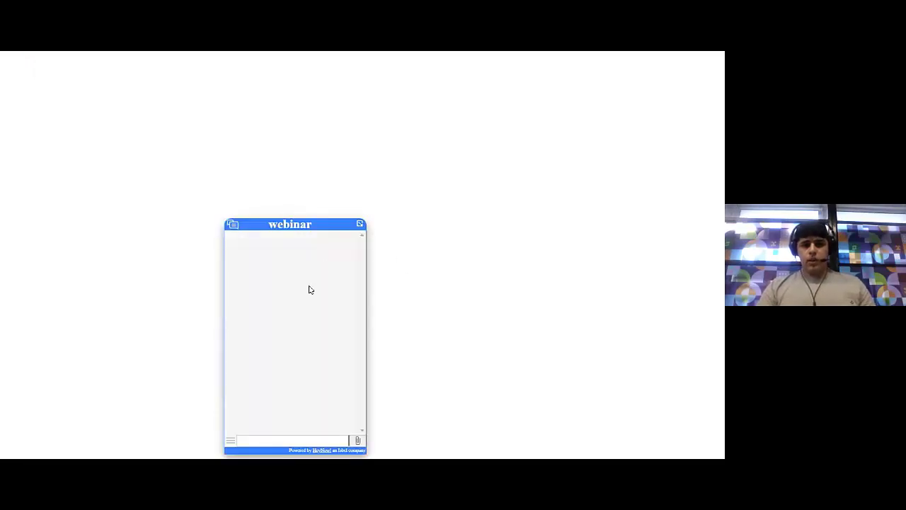
drag(298, 226, 352, 166)
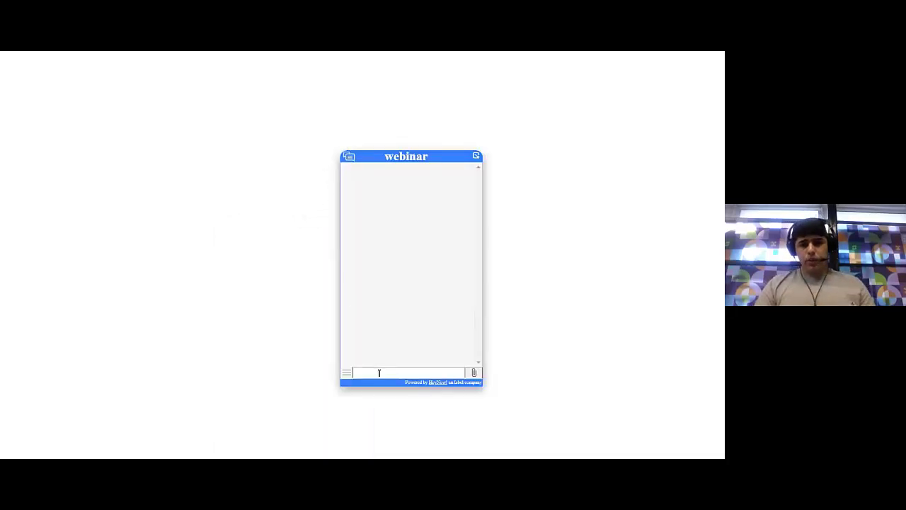
click(379, 374)
text(Ho)
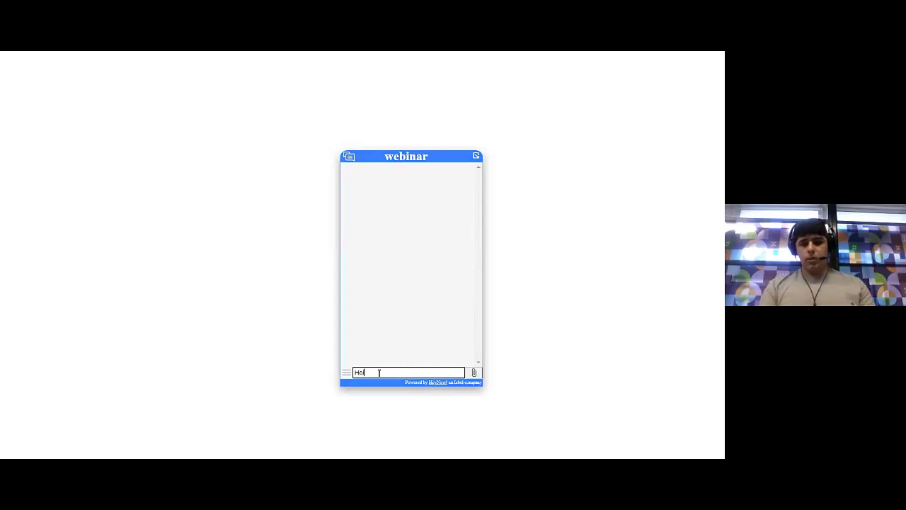
text(la)
key(Return)
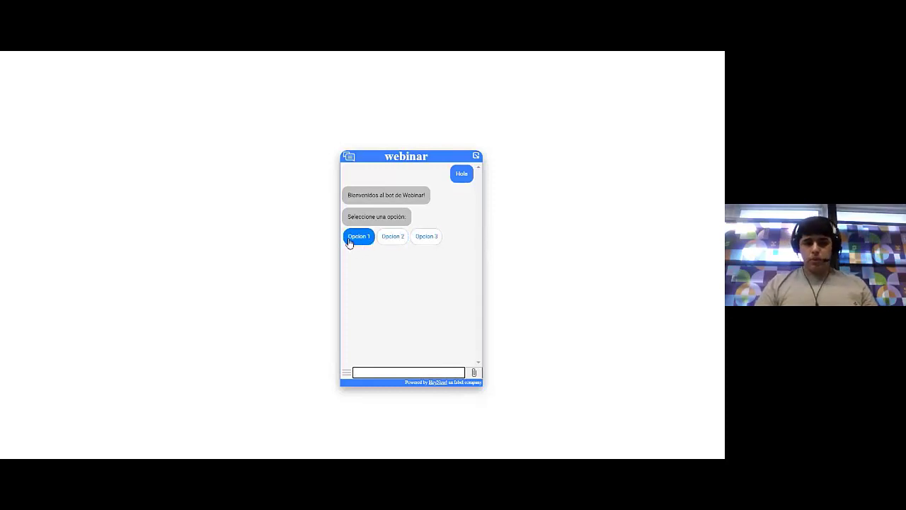
Choose Opcion 1 and send document number 1234569, then the corrected 123456
click(350, 241)
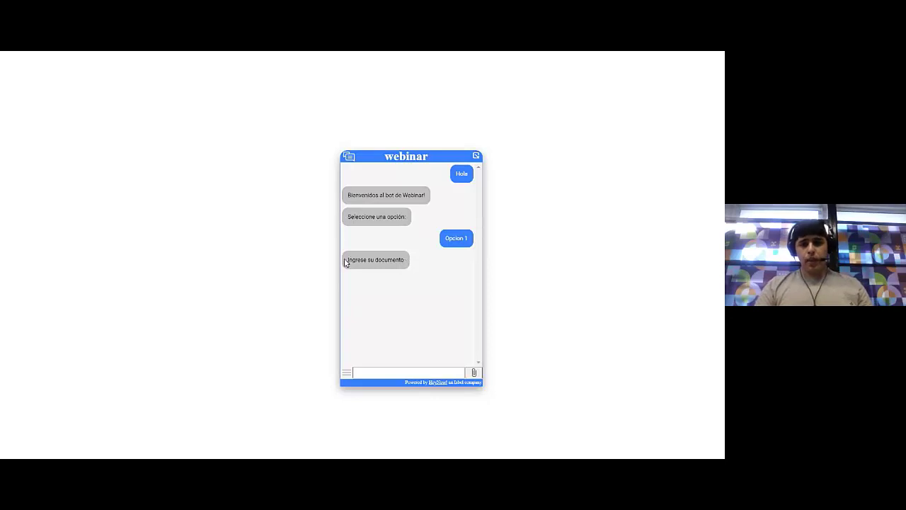
click(394, 372)
text(123456)
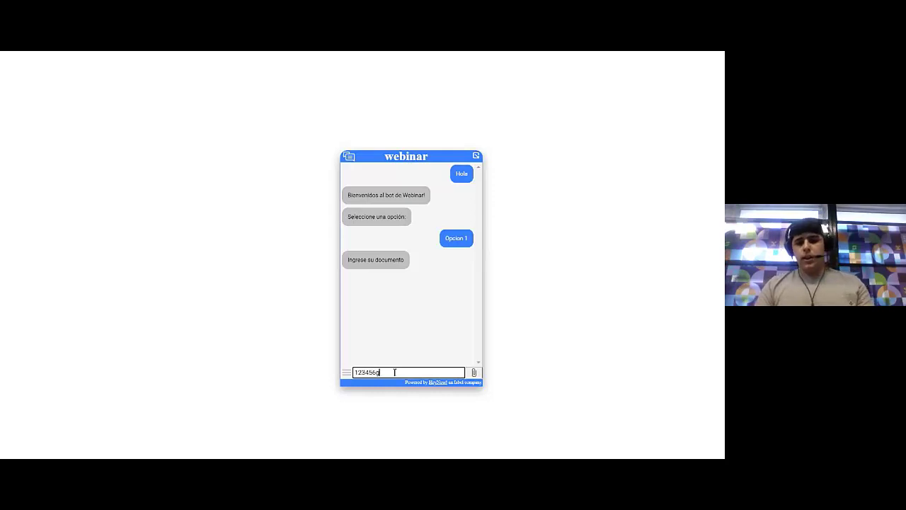
text(9)
key(Return)
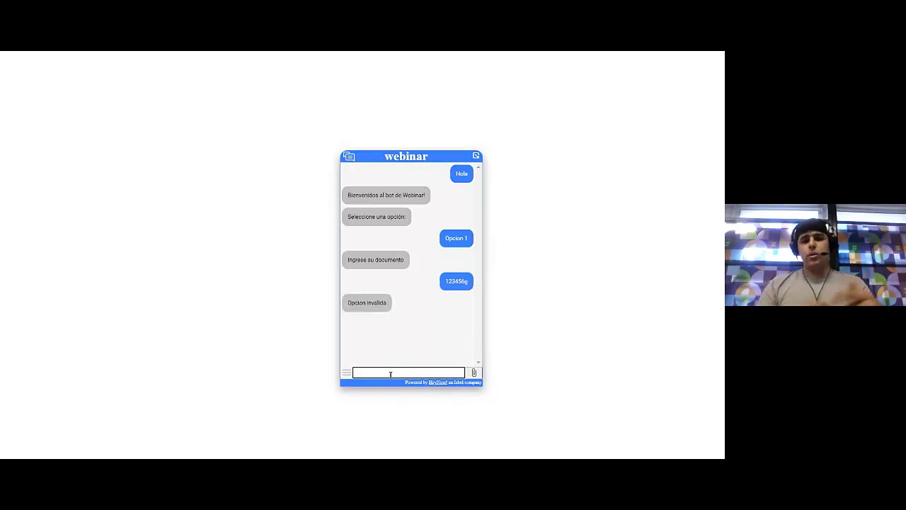
text(123456)
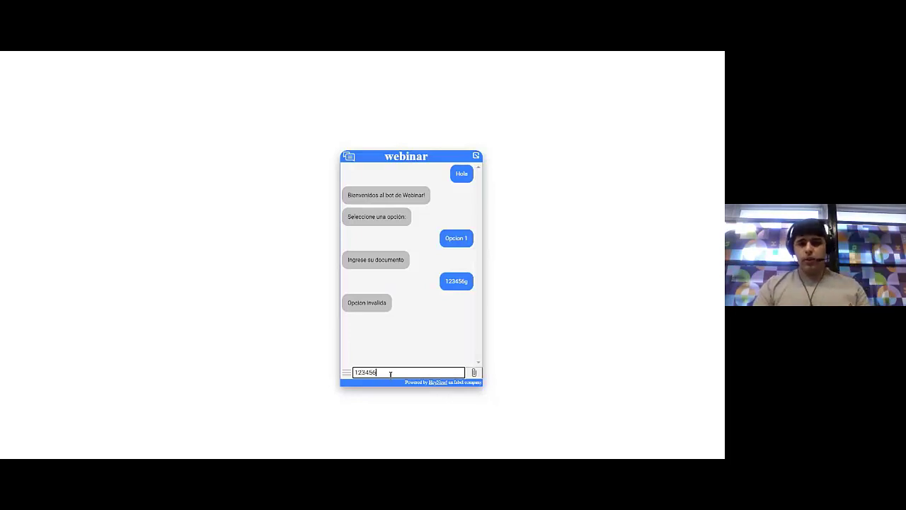
key(Return)
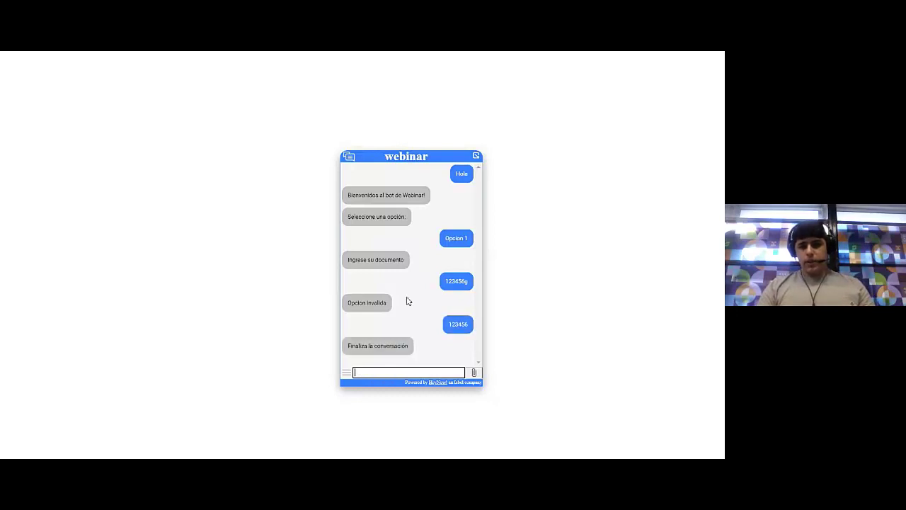
Finish the conversation at 'Finaliza la conversación' and close the chat widget
click(377, 344)
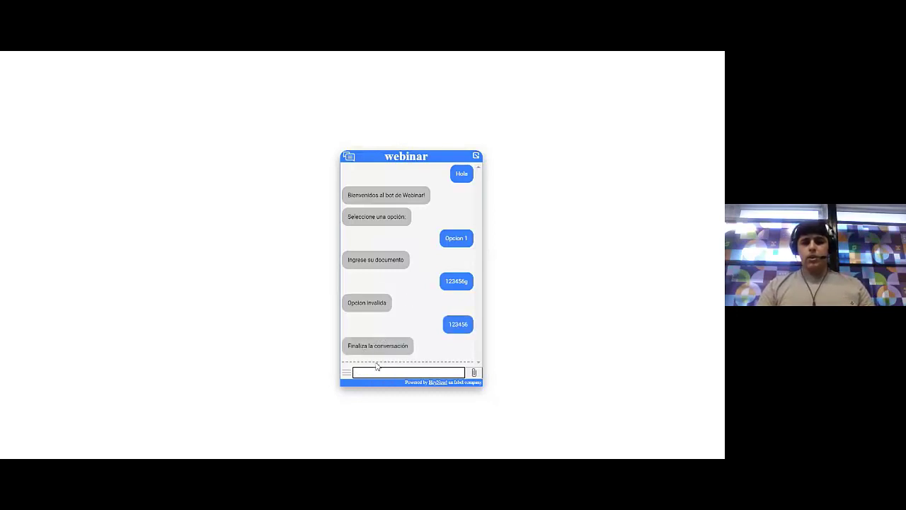
click(376, 369)
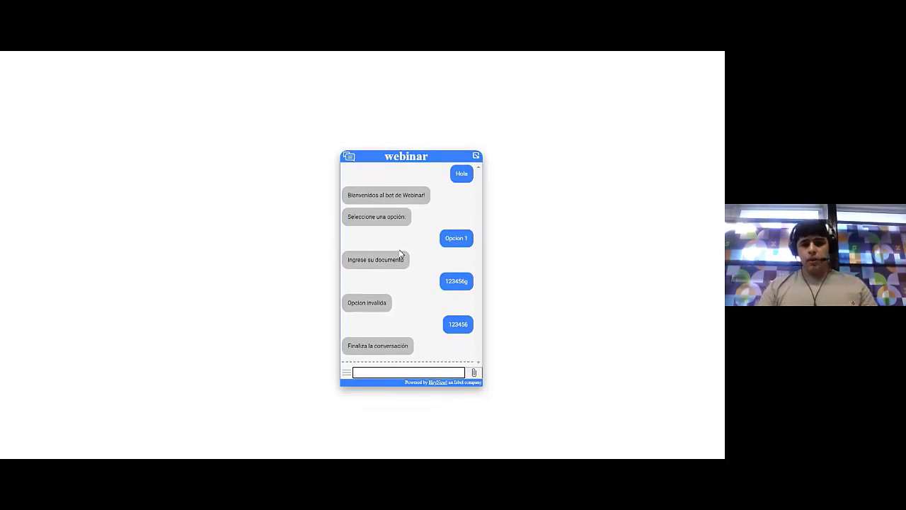
click(447, 326)
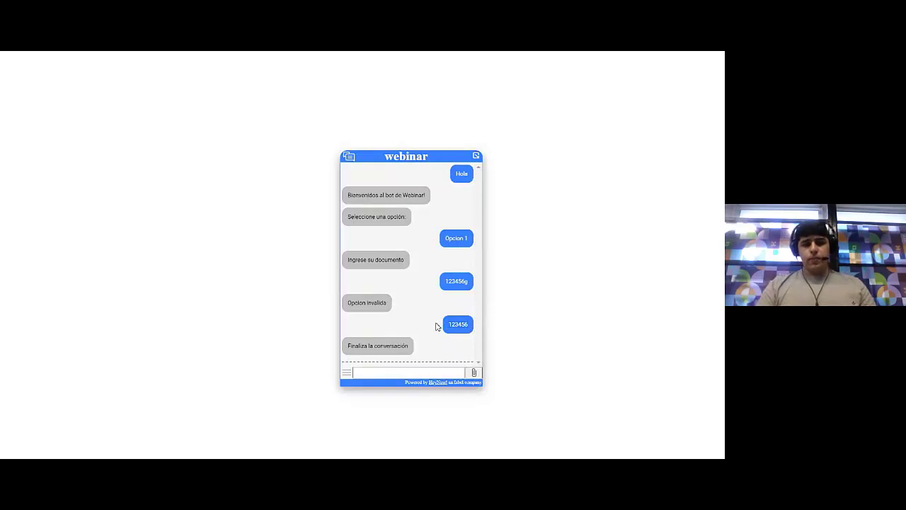
click(412, 160)
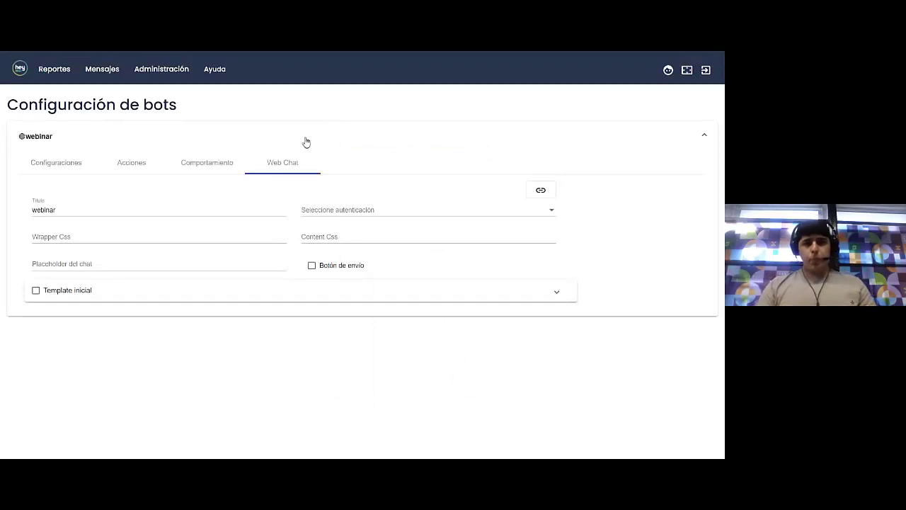
Load Webinar 2022 in Edicion de comportamientos and expand its pedirCedula state
click(155, 73)
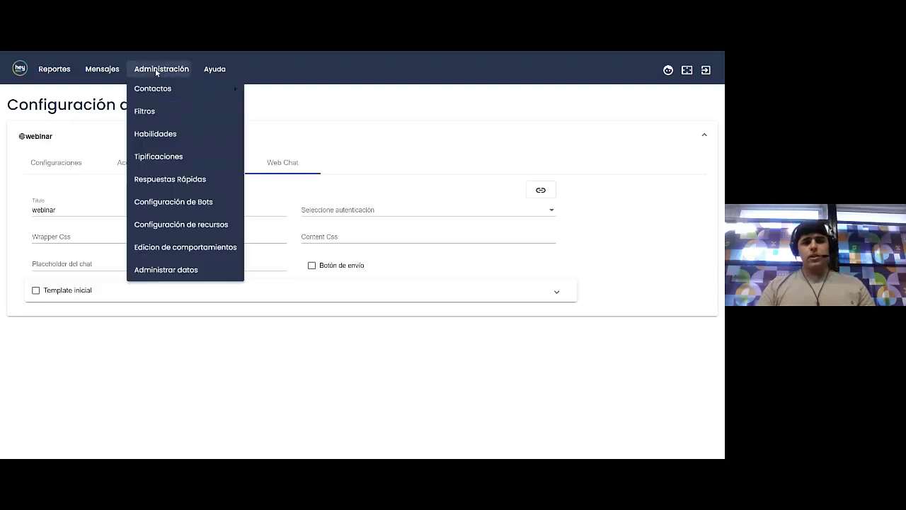
click(176, 247)
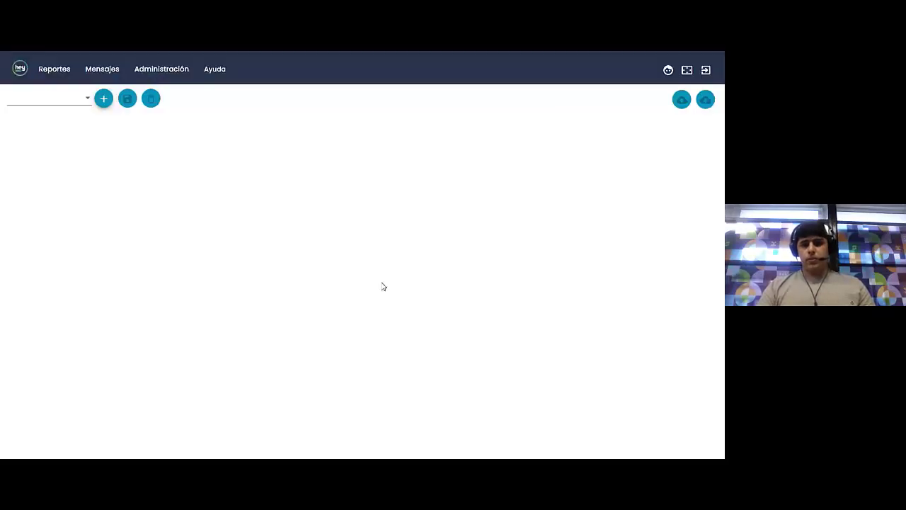
click(54, 101)
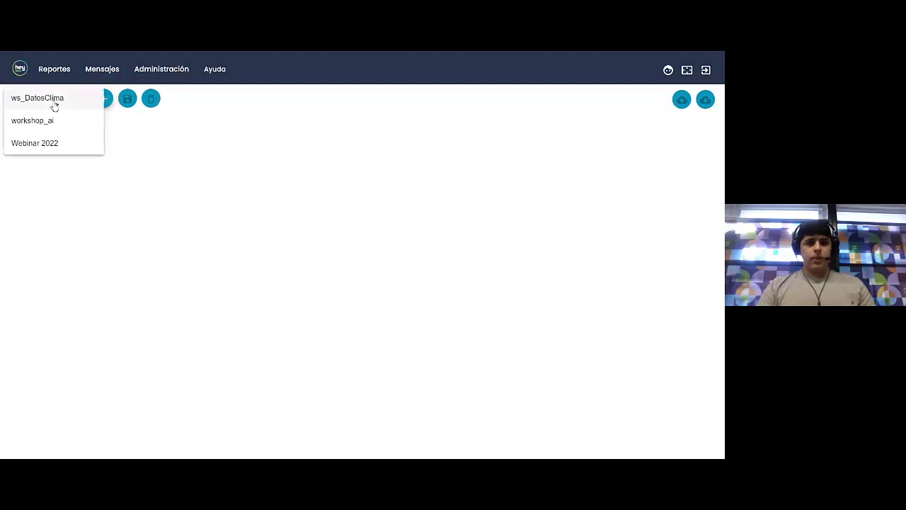
click(47, 146)
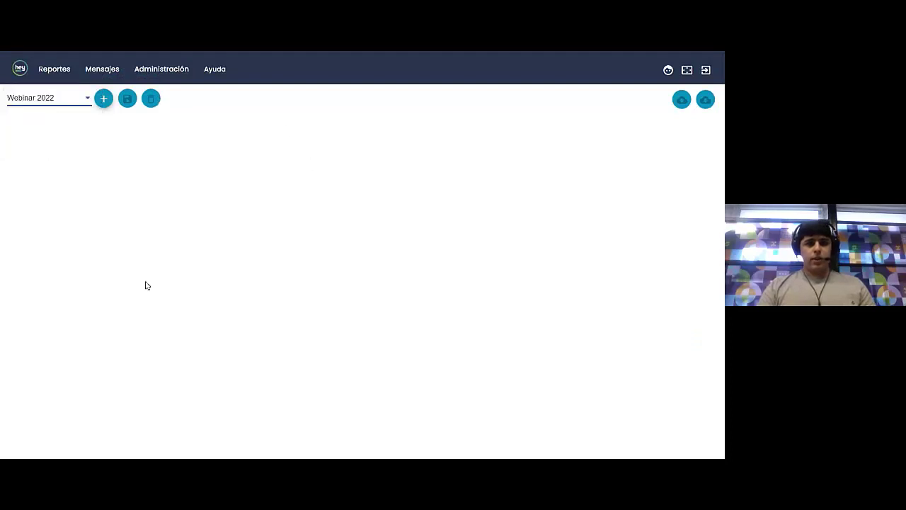
click(42, 97)
click(41, 150)
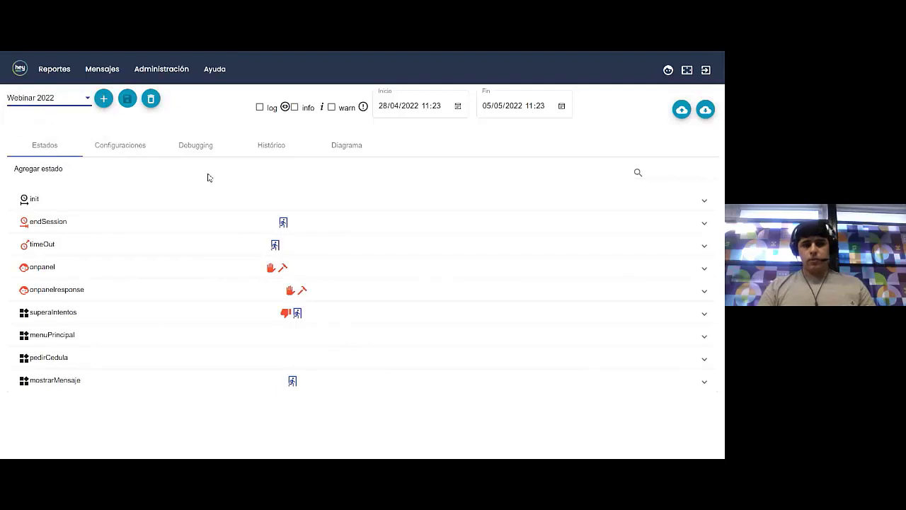
click(71, 357)
scroll(149, 346, down, 2)
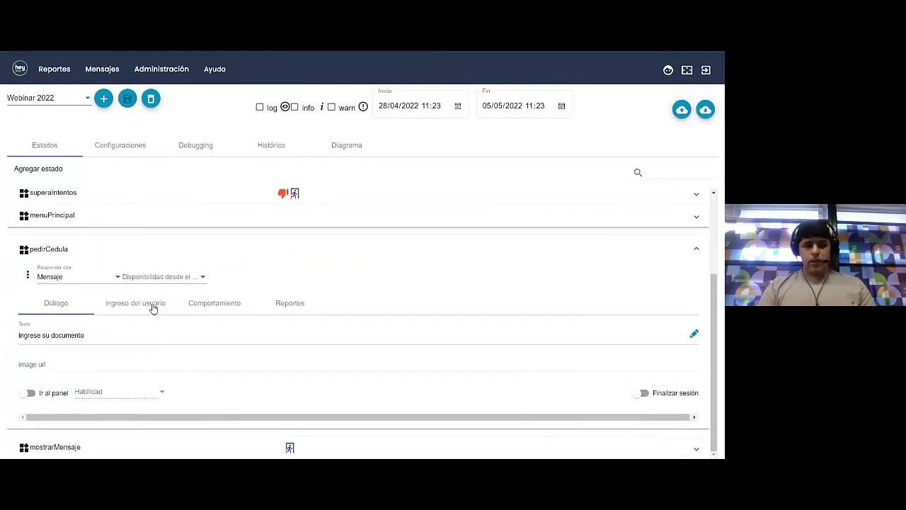
Store the user's reply in pedirCedula under the variable 'documento'
click(154, 307)
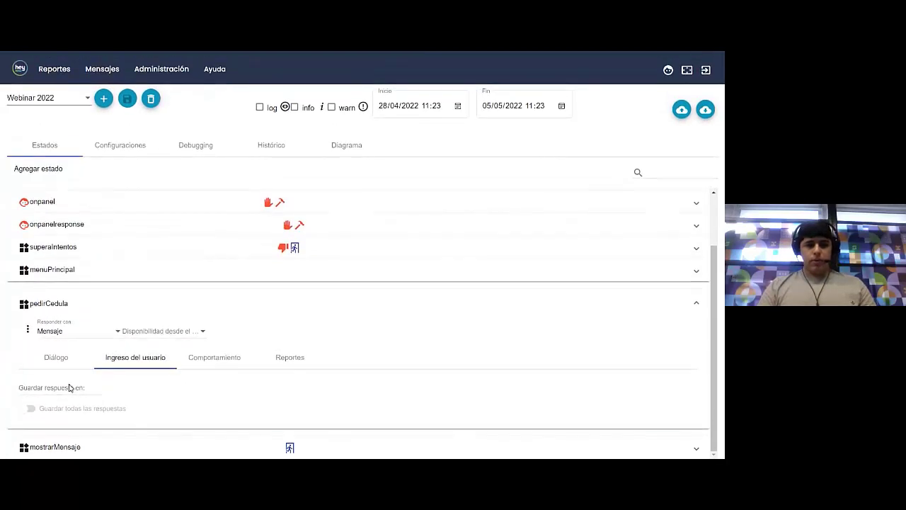
click(70, 388)
text(docume)
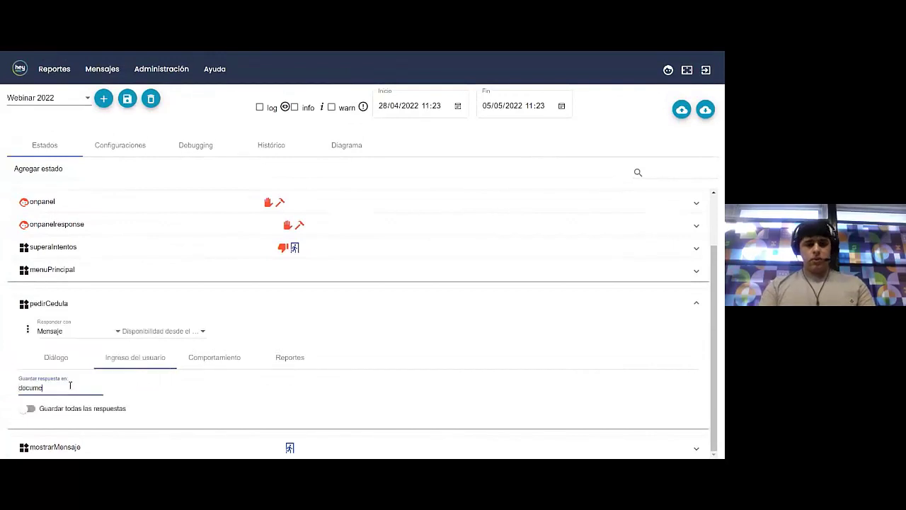
text(nto)
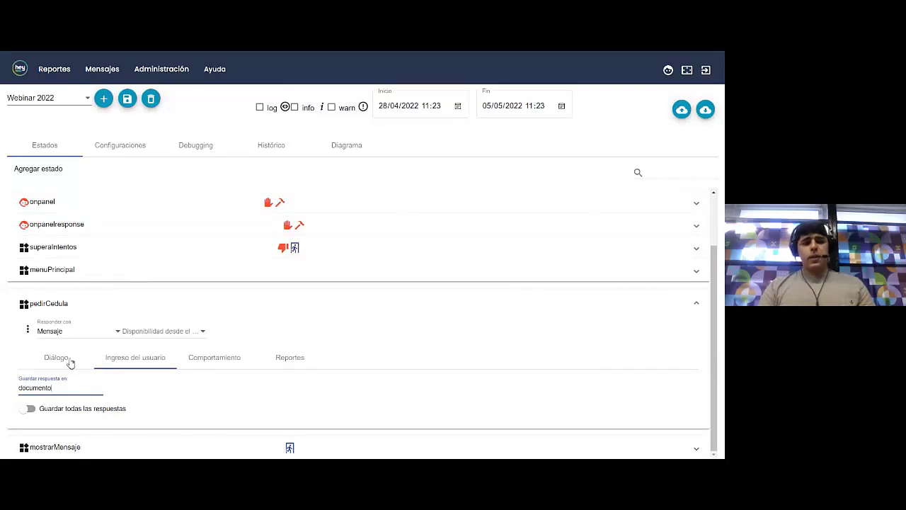
Make pedirCedula continue to endSession and expand the endSession state
click(230, 361)
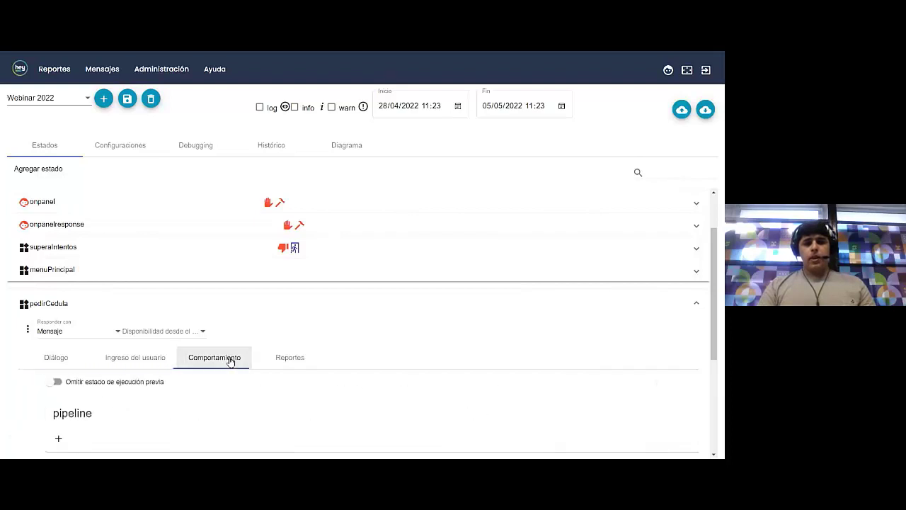
scroll(230, 361, down, 5)
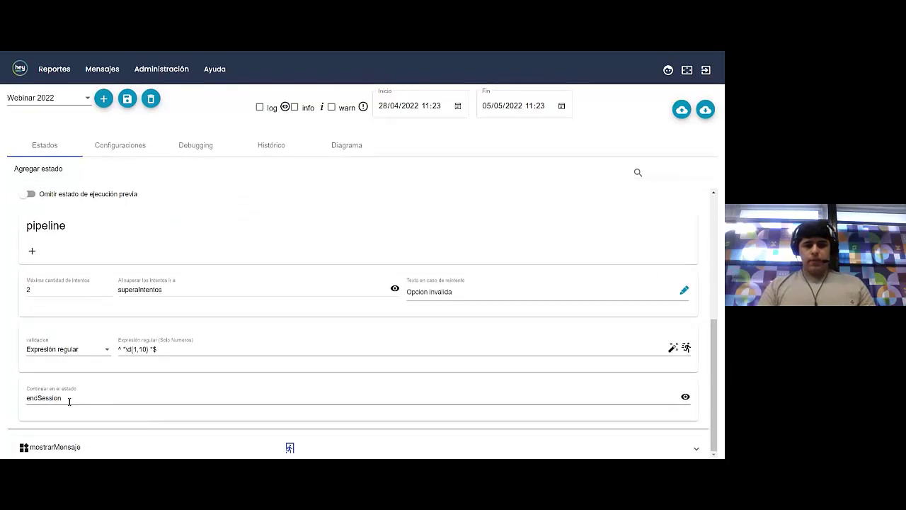
drag(69, 401, 26, 395)
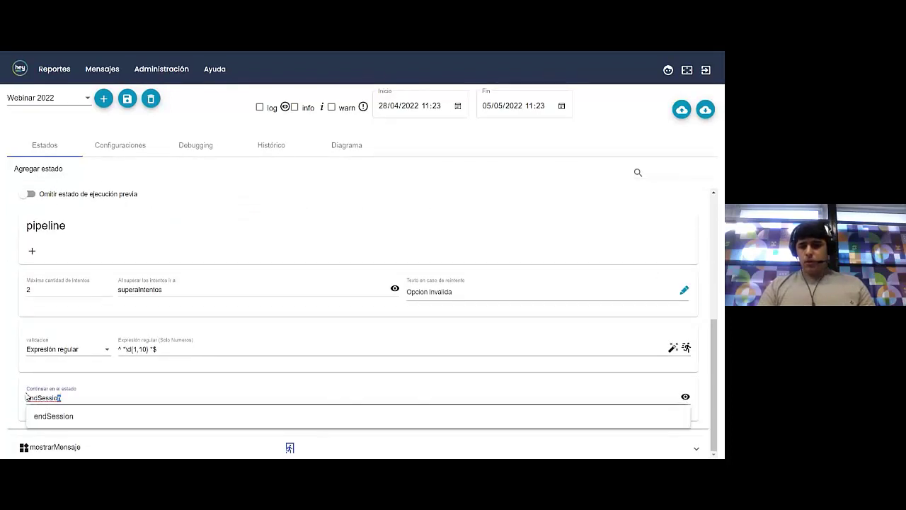
scroll(214, 372, up, 7)
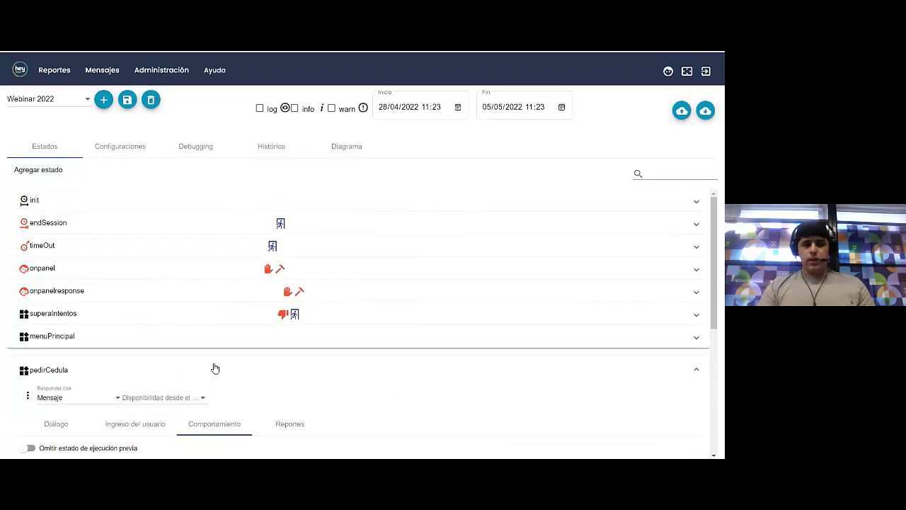
click(102, 226)
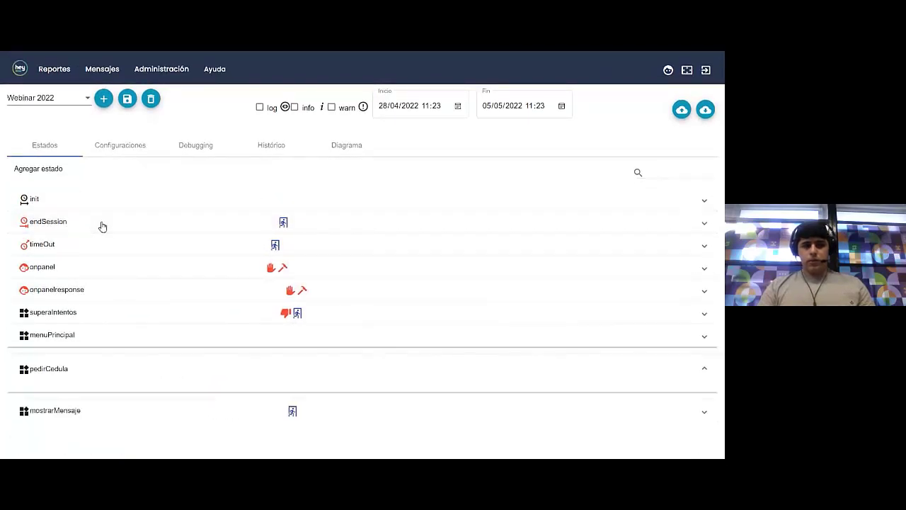
Open the 'Finaliza la conversación' Texto field of endSession in the text editor
scroll(257, 232, down, 1)
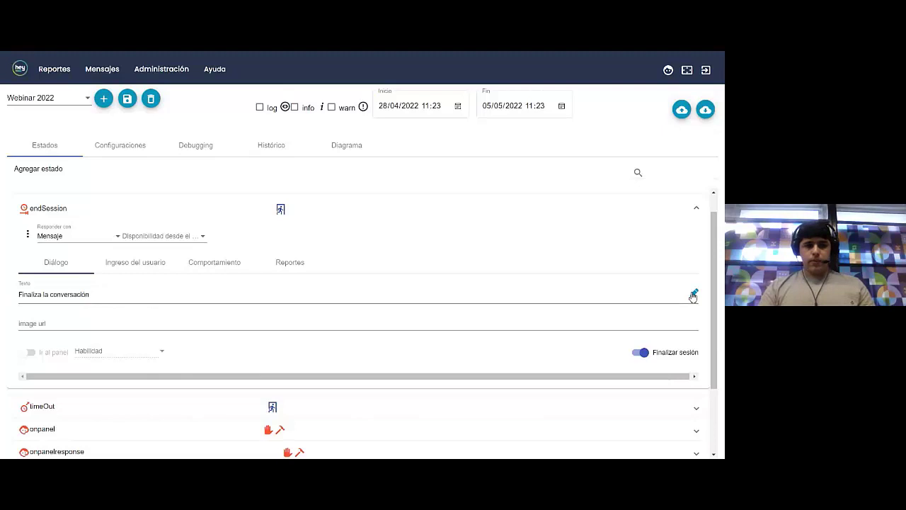
click(693, 296)
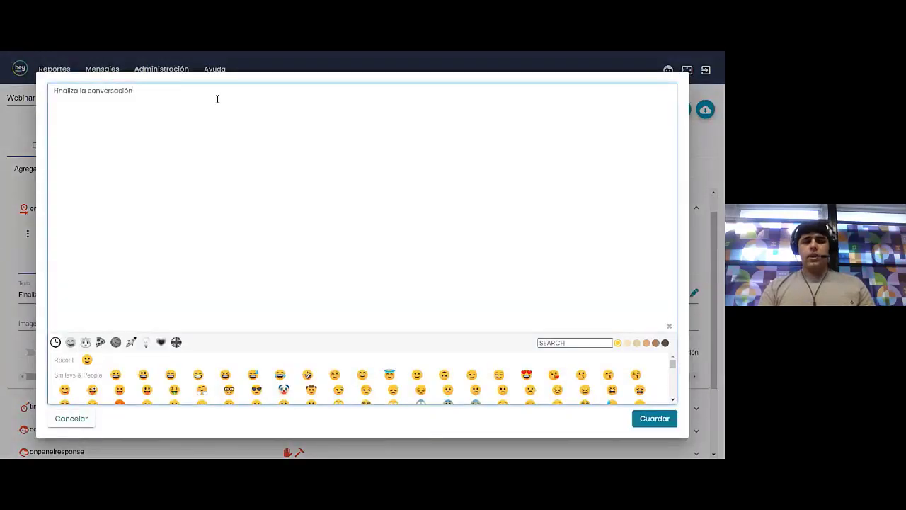
Start a second line 'El documento es: ' followed by empty double brackets
key(Return)
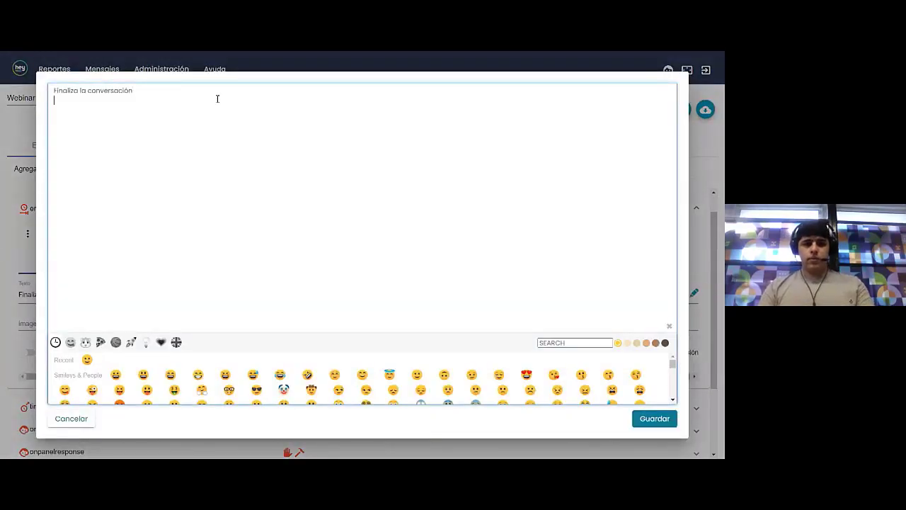
text(El)
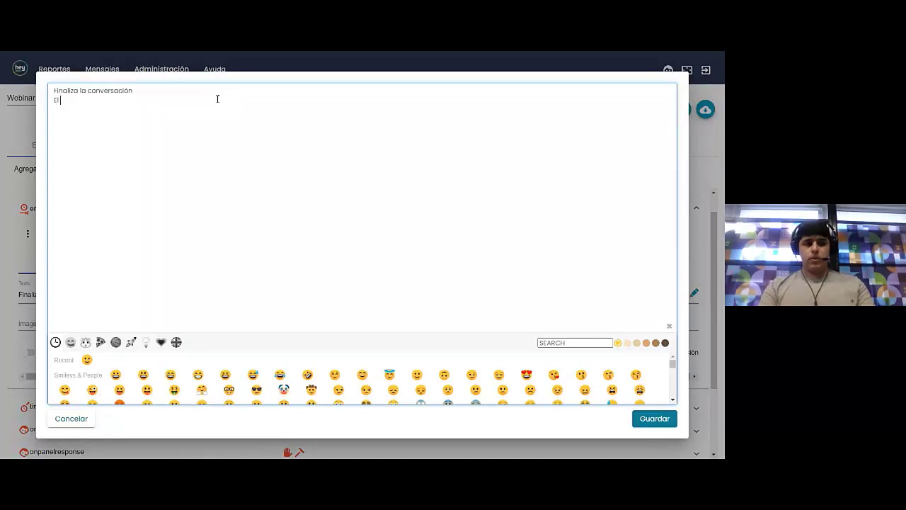
text( documento)
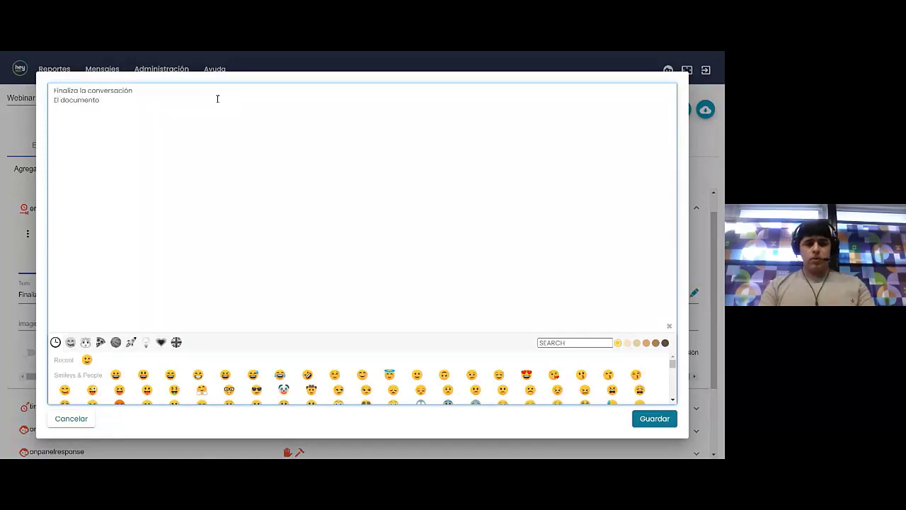
text( es:)
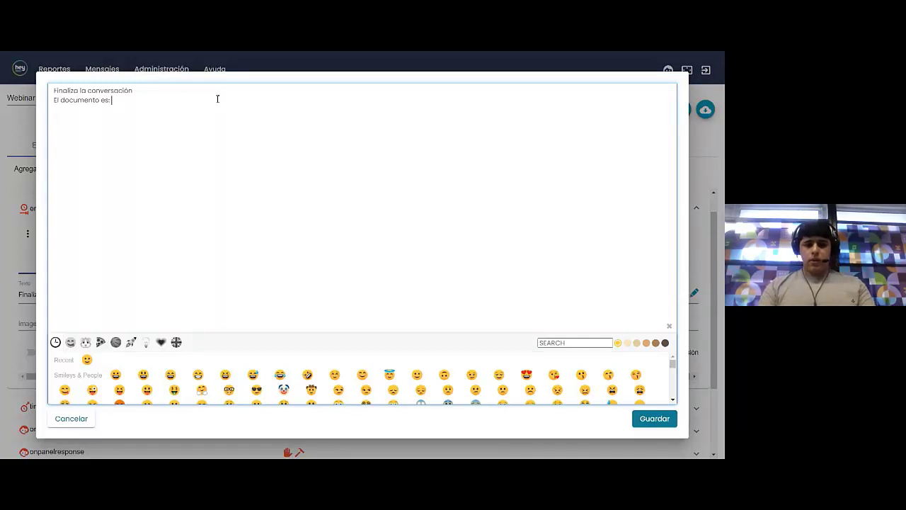
text( ^^)
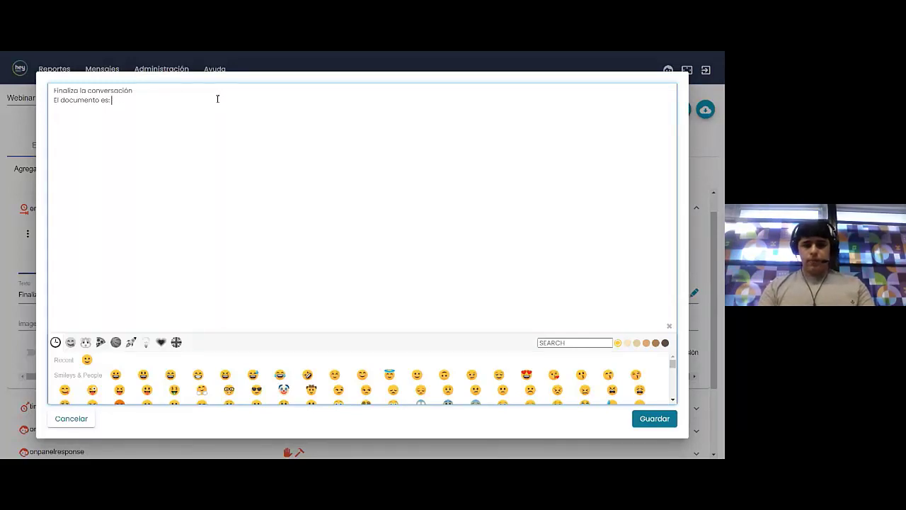
text( {)
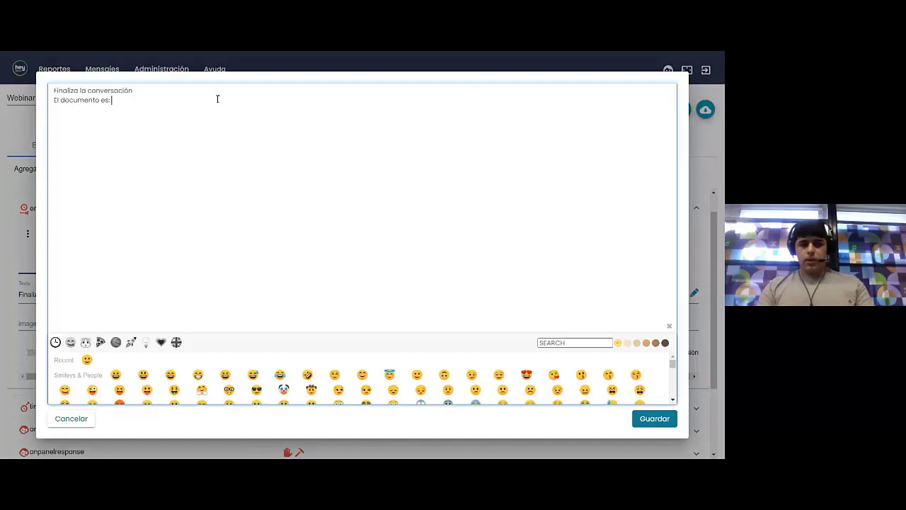
text(^^)
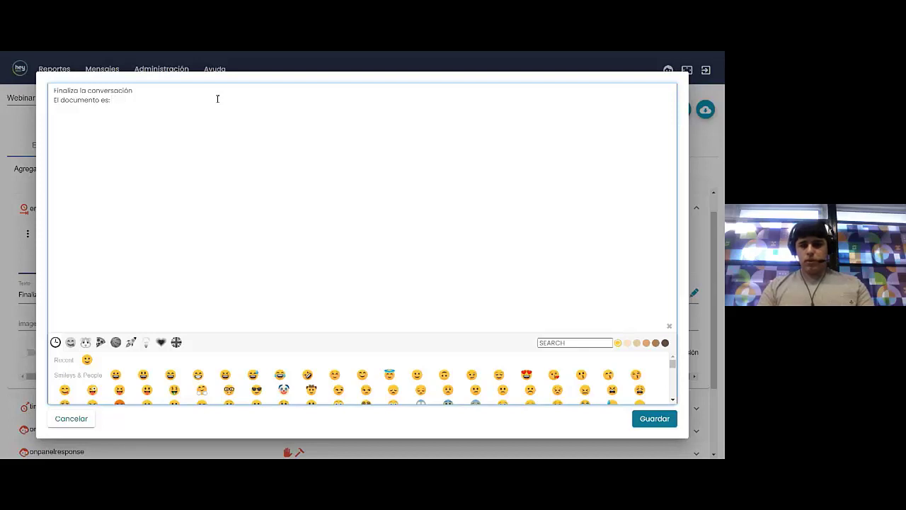
text(^^{{}})
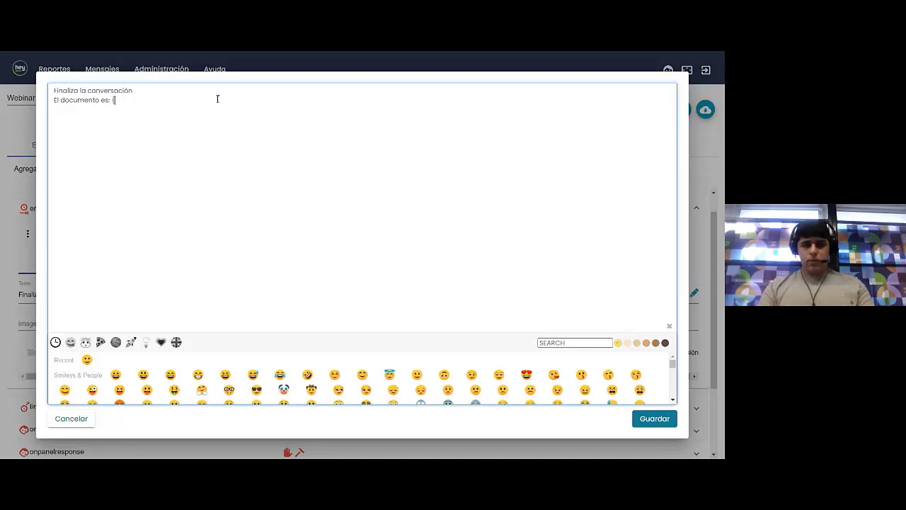
key(BackSpace)
key(BackSpace)
key(BackSpace)
key(BackSpace)
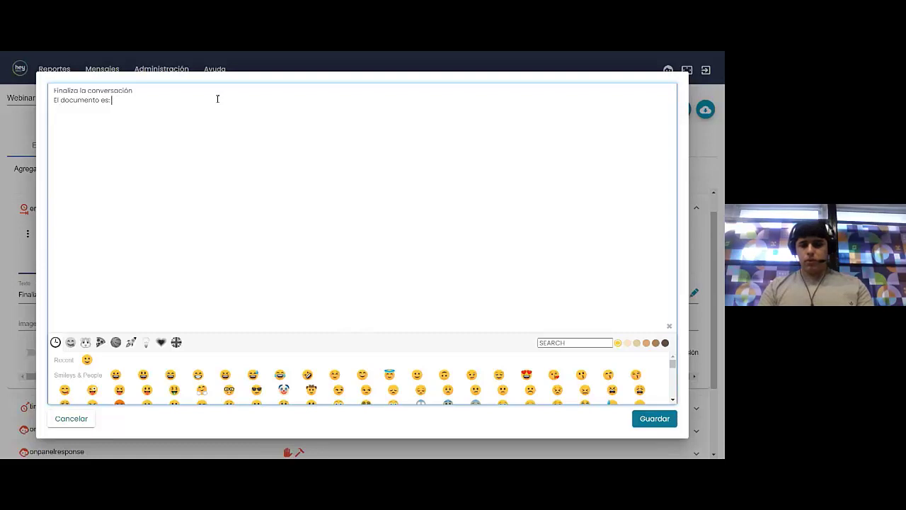
text(^^)
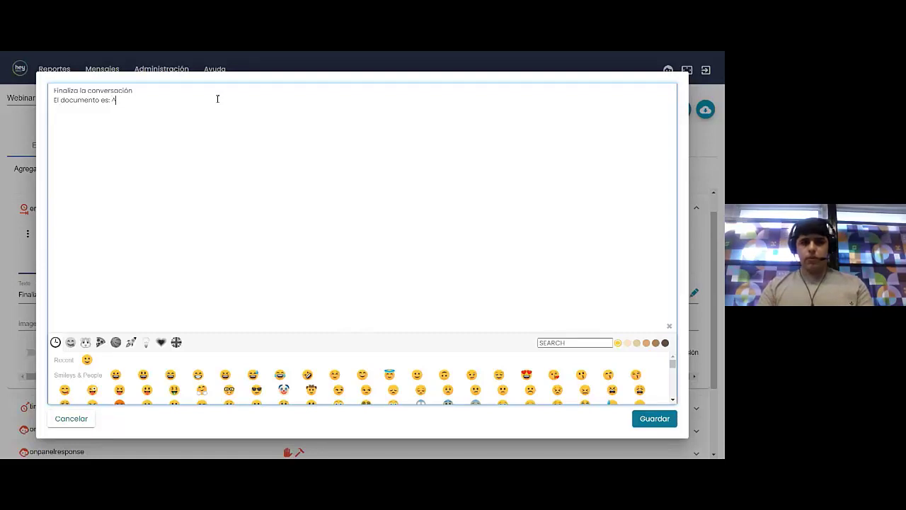
key(BackSpace)
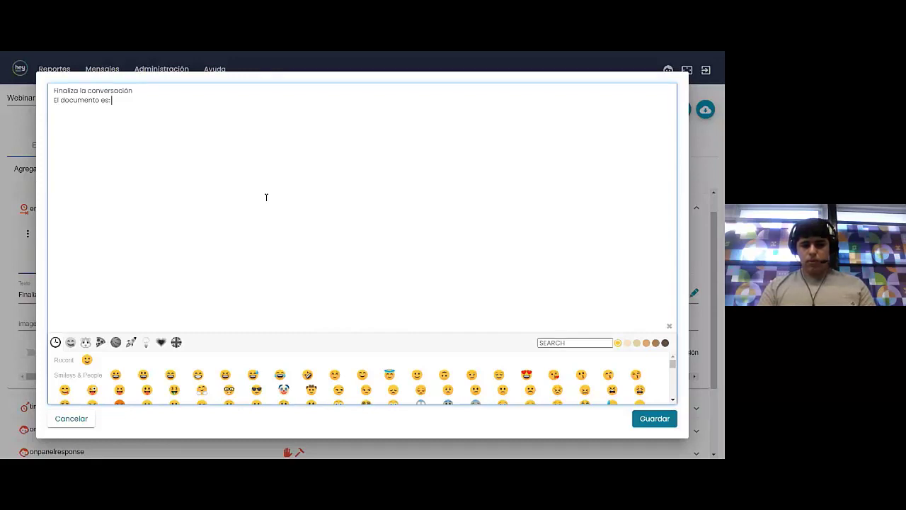
text({)
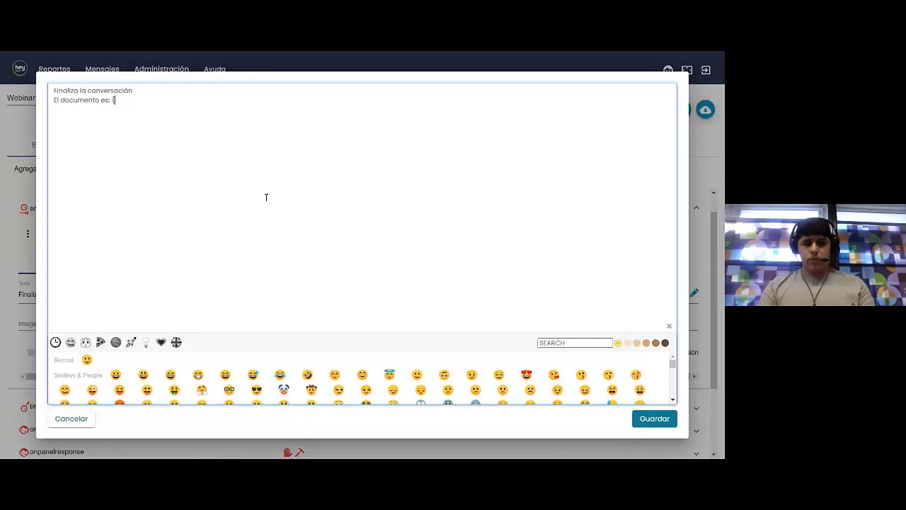
key(BackSpace)
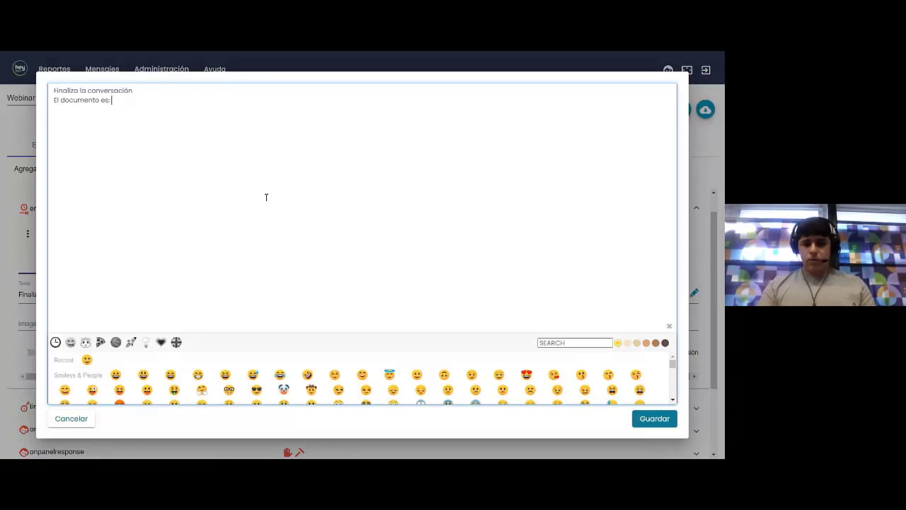
text({{)
key(BackSpace)
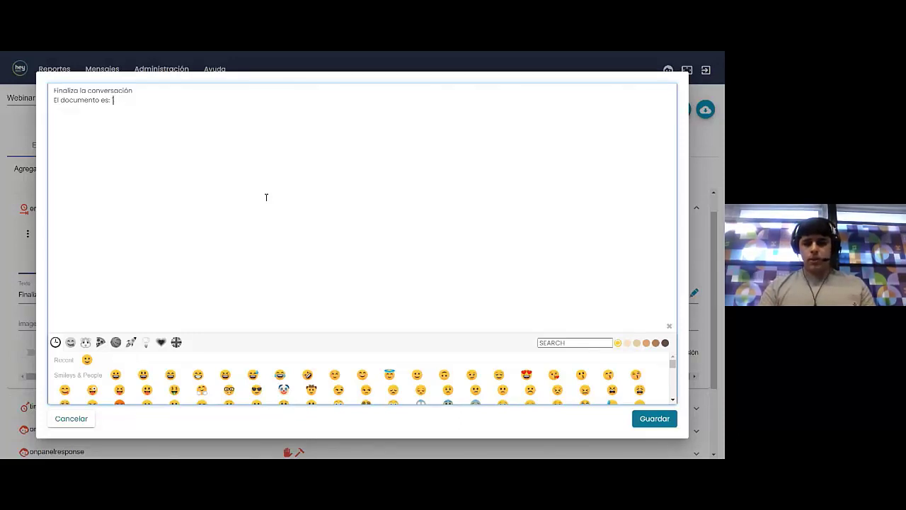
text({}})
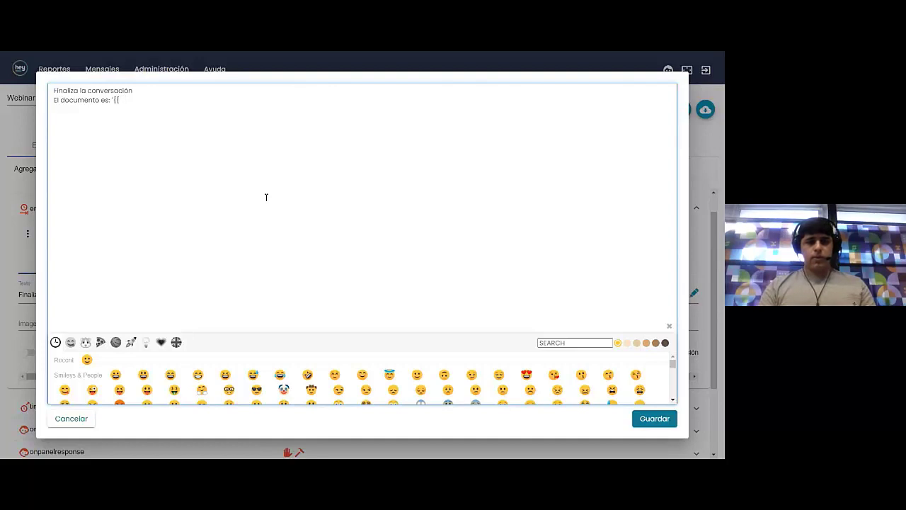
key(BackSpace)
key(BackSpace)
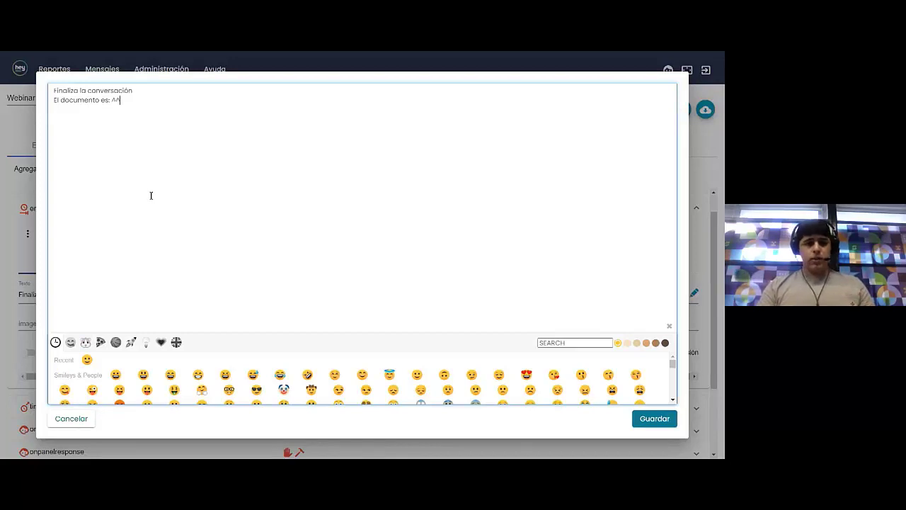
text({{)
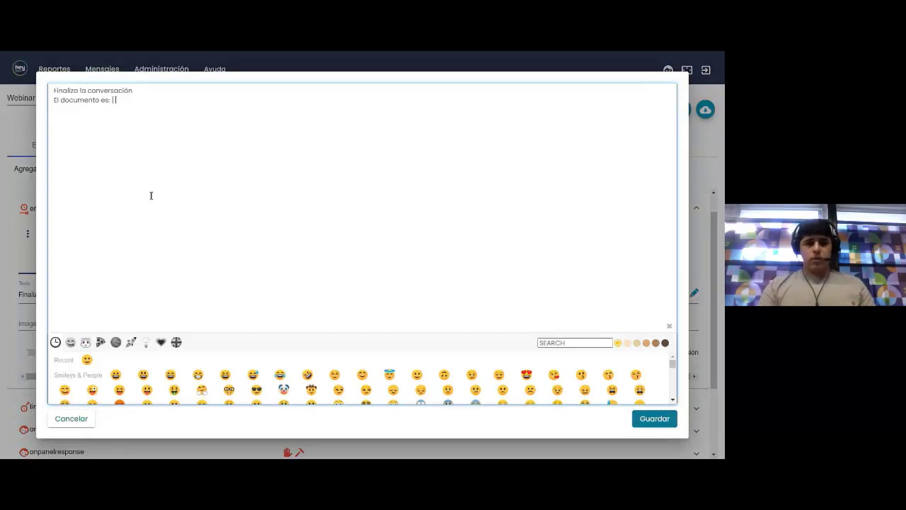
text(}})
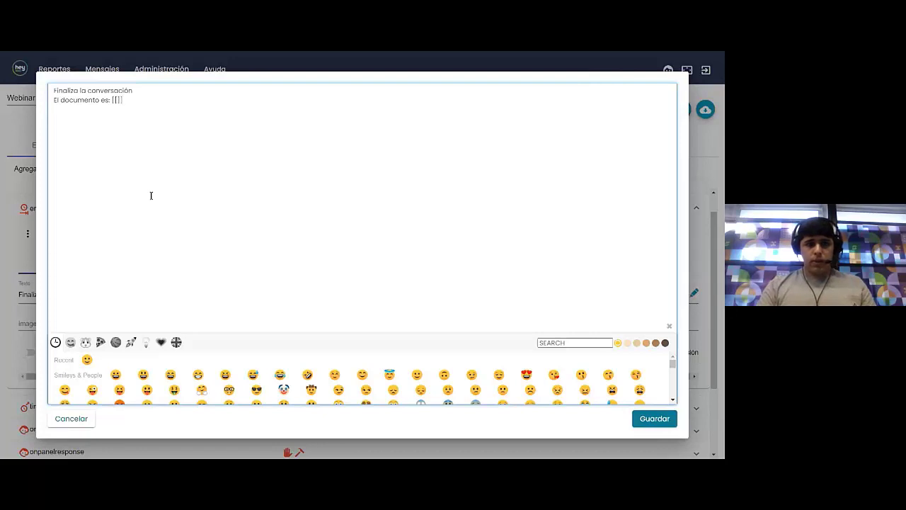
Put the variable name documento inside the brackets and save the message with Guardar
key(Left)
key(Left)
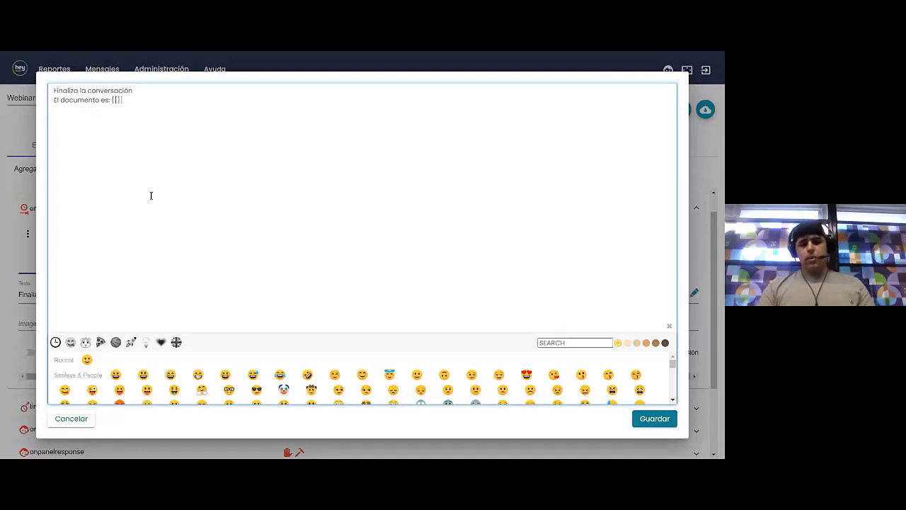
text(docuemtno)
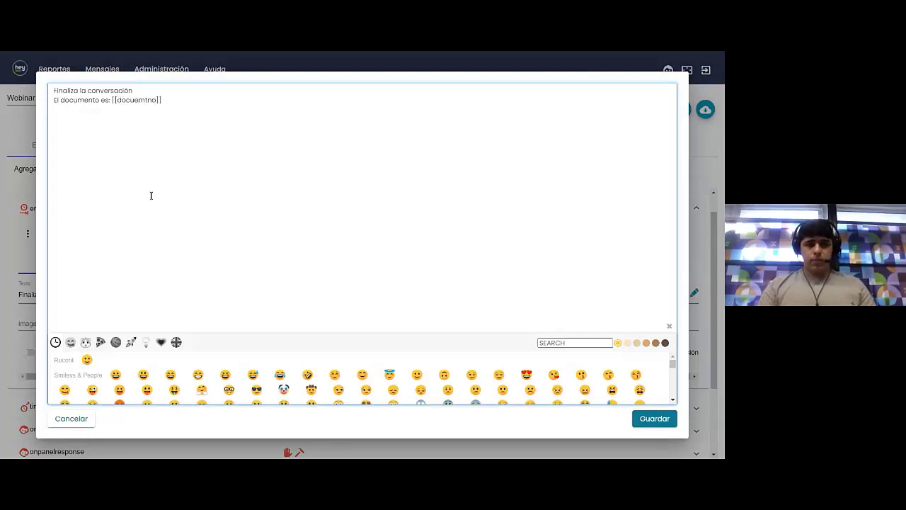
key(BackSpace)
key(BackSpace)
key(BackSpace)
key(BackSpace)
key(BackSpace)
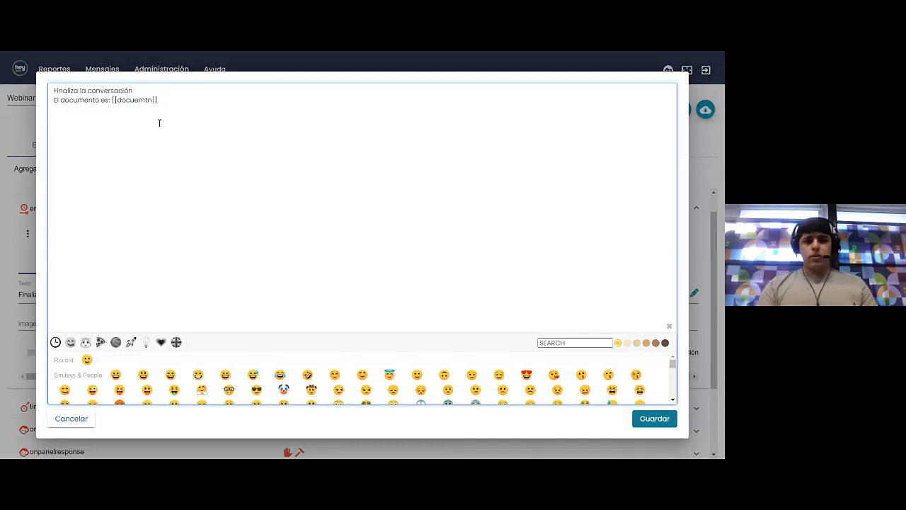
text(me)
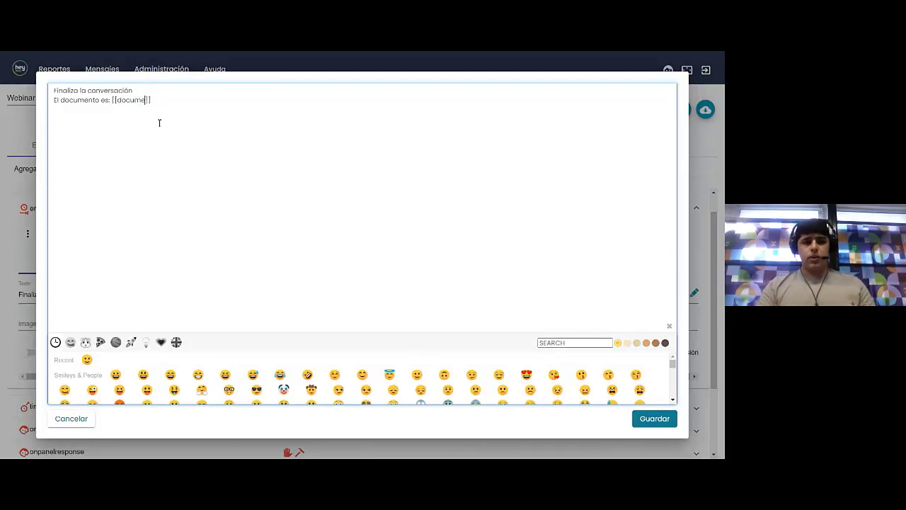
text(nto)
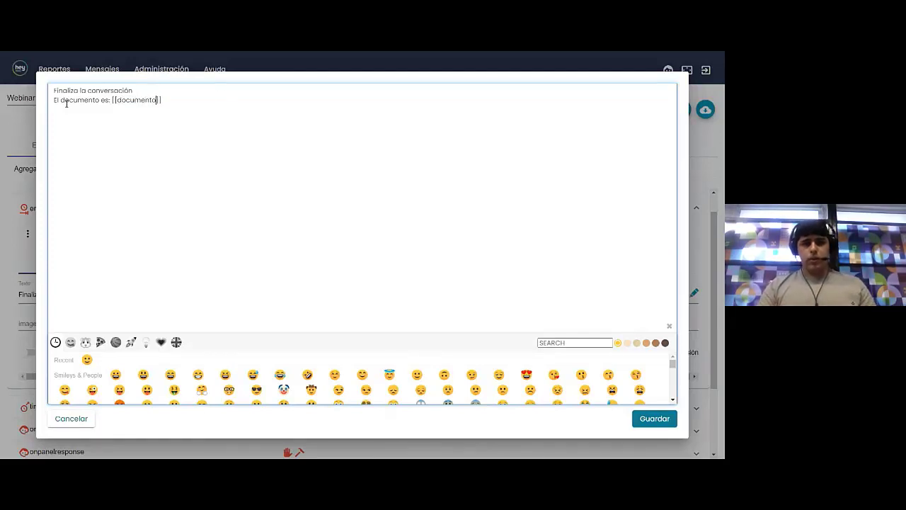
click(648, 419)
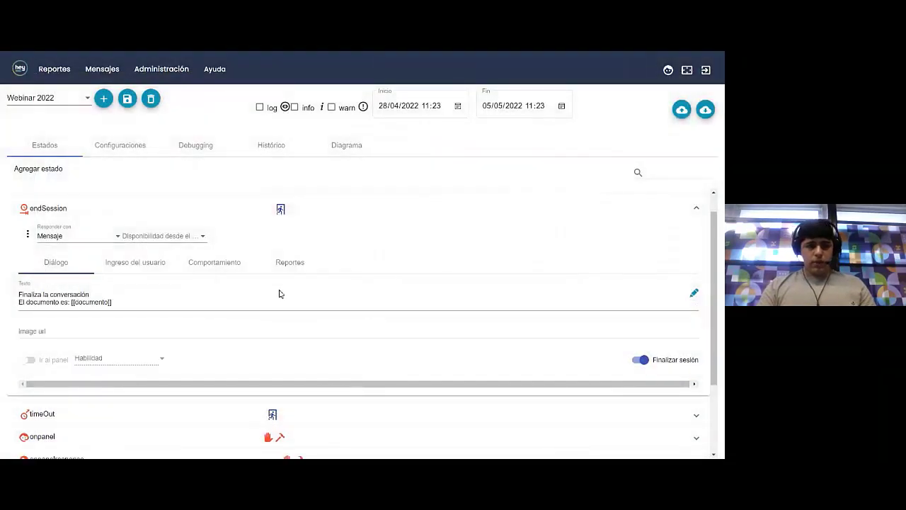
Reopen pedirCedula and confirm its reply is stored in the 'documento' variable
scroll(217, 306, up, 1)
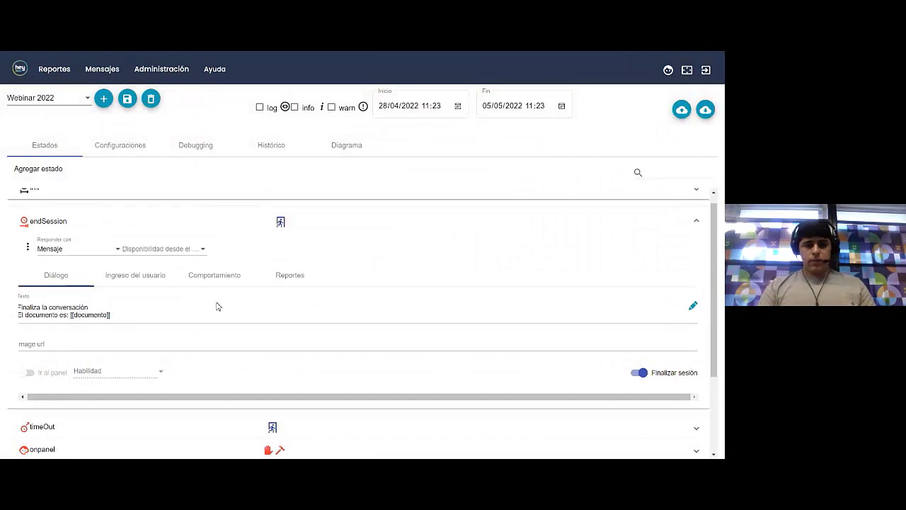
scroll(217, 305, down, 3)
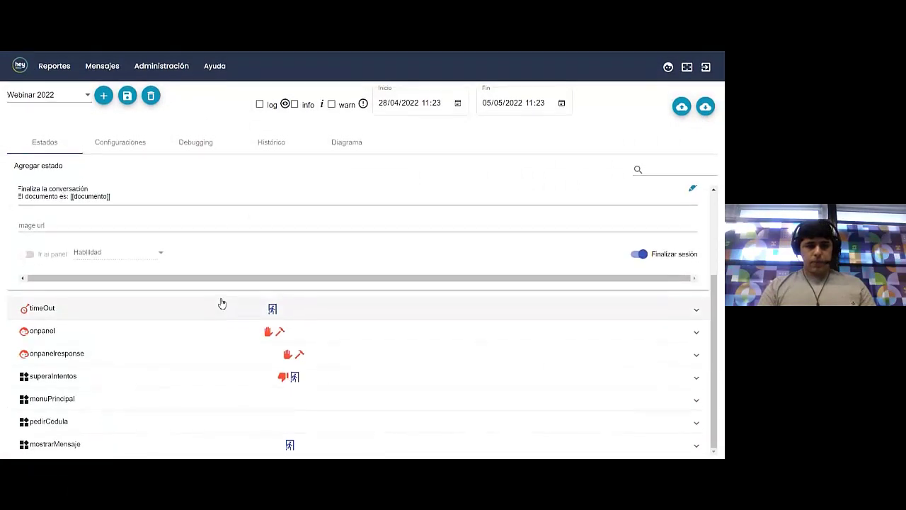
click(74, 427)
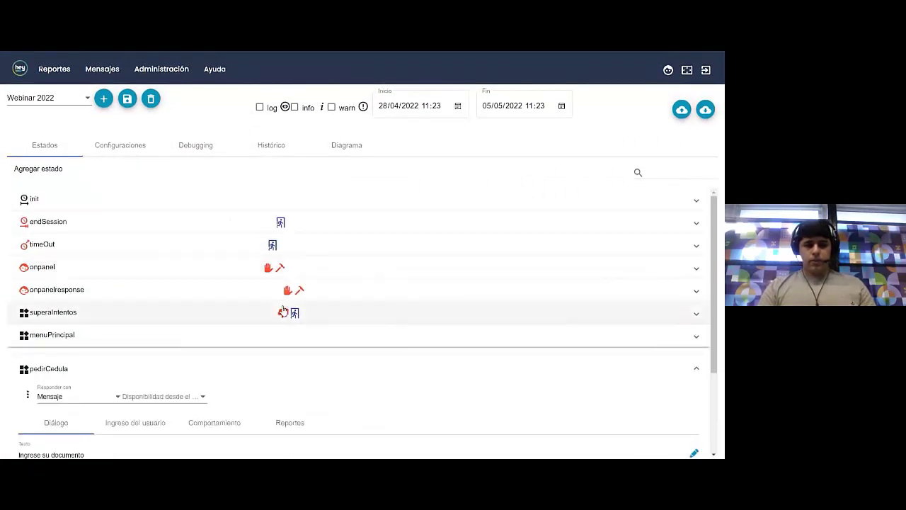
scroll(283, 309, down, 2)
scroll(283, 309, down, 5)
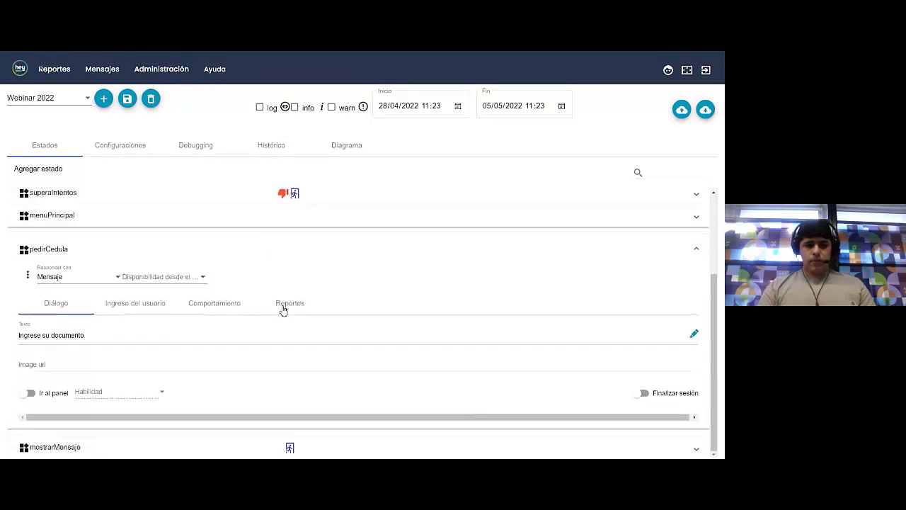
click(131, 304)
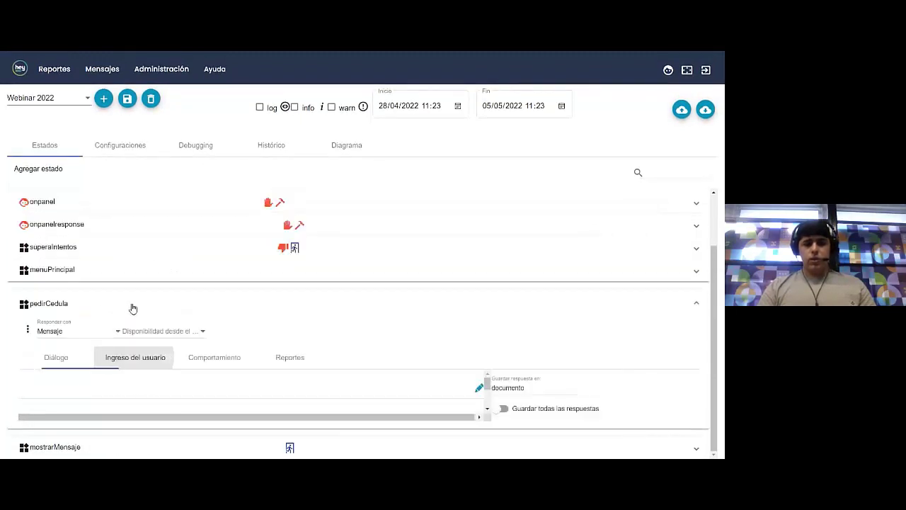
drag(54, 384, 19, 388)
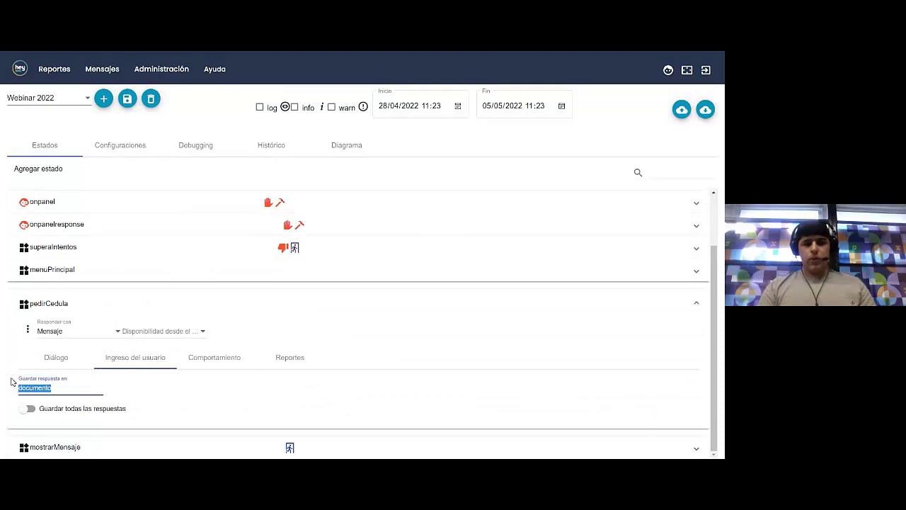
Check pedirCedula continues to endSession, then jump to endSession to review its closing text
click(239, 367)
scroll(239, 367, down, 3)
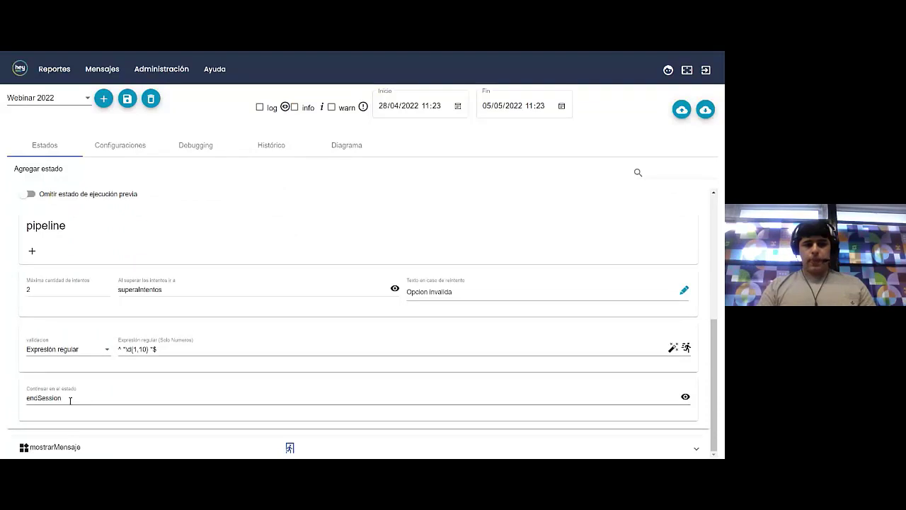
drag(70, 400, 20, 402)
click(14, 399)
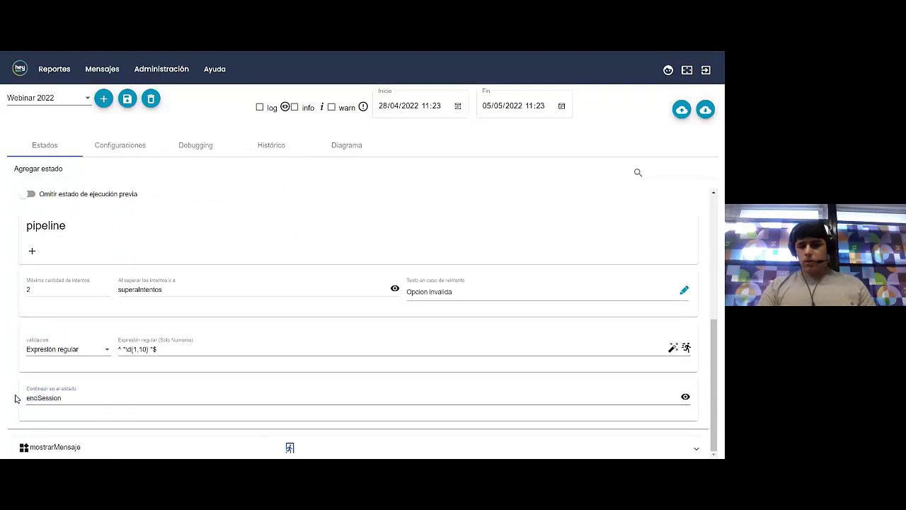
click(685, 397)
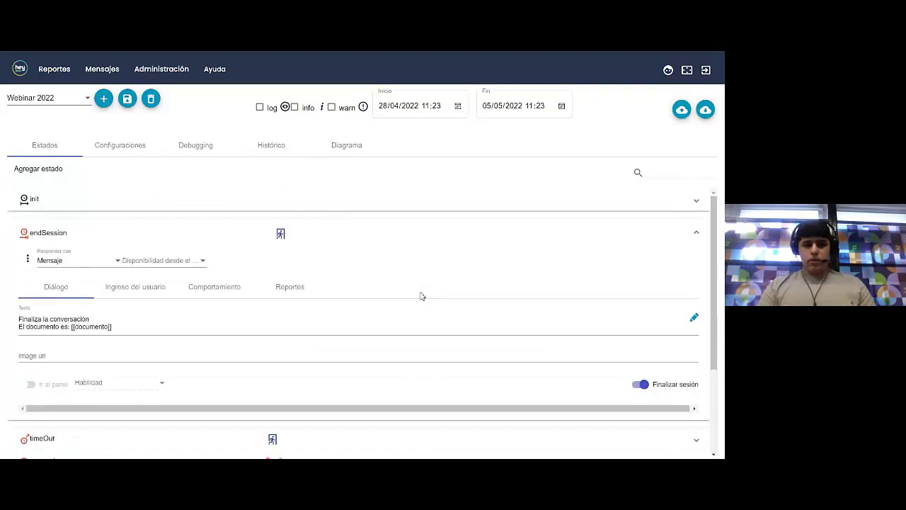
drag(74, 326, 106, 327)
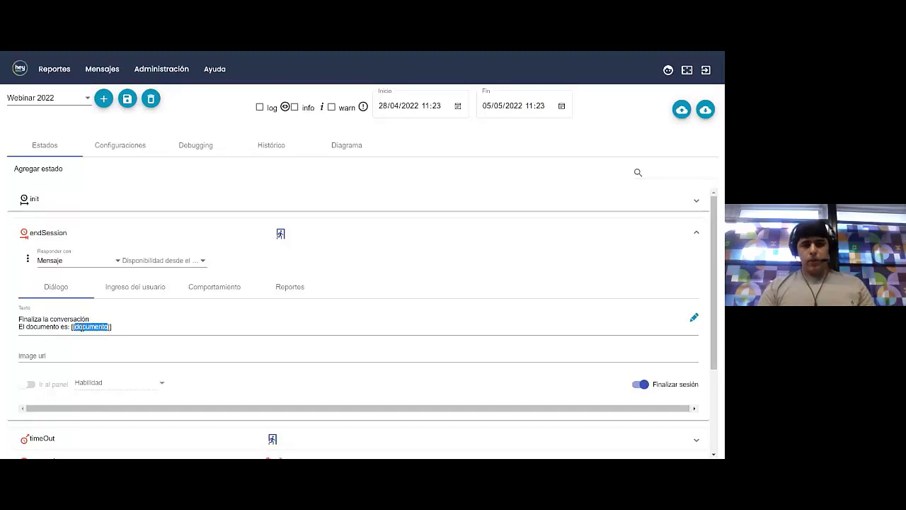
click(111, 325)
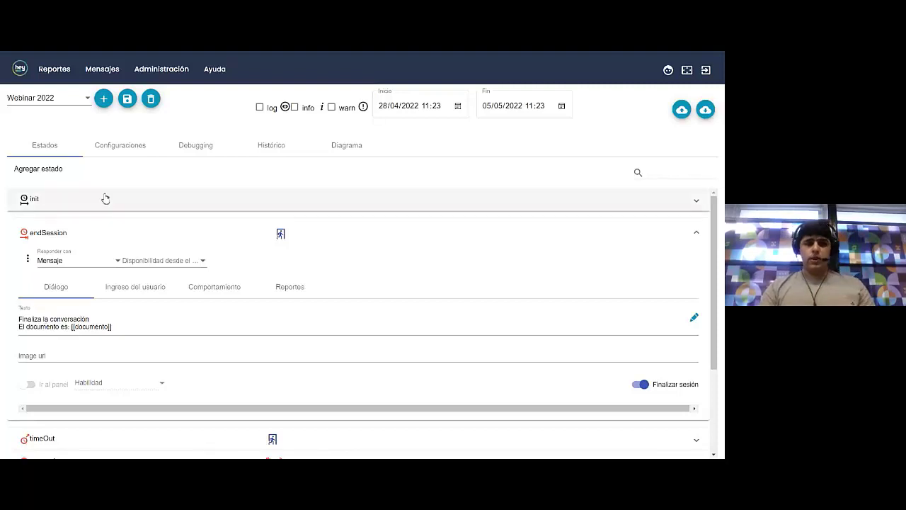
Save the Webinar 2022 behaviour, confirming with Guardar
click(128, 100)
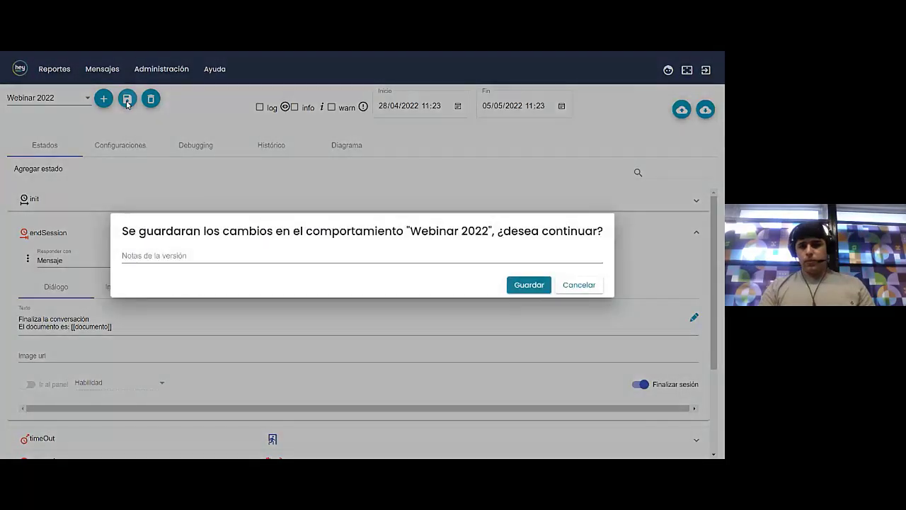
click(524, 289)
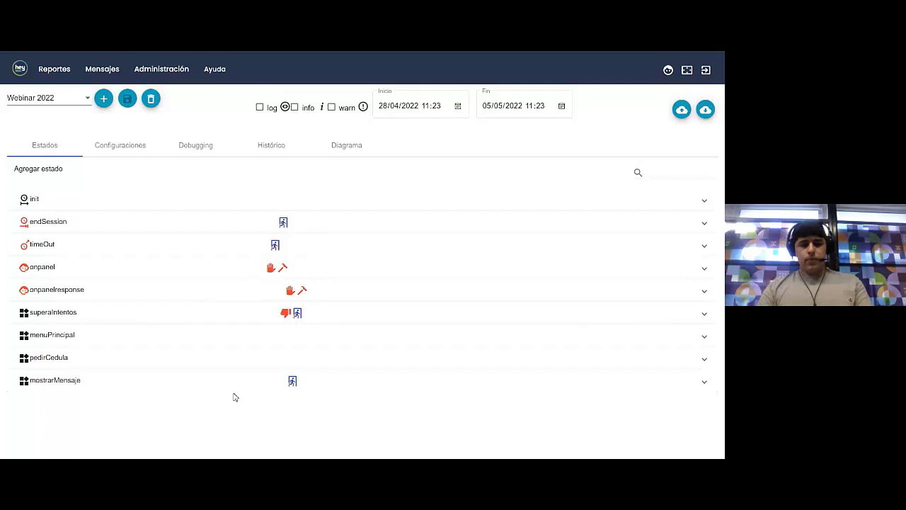
key(alt+Tab)
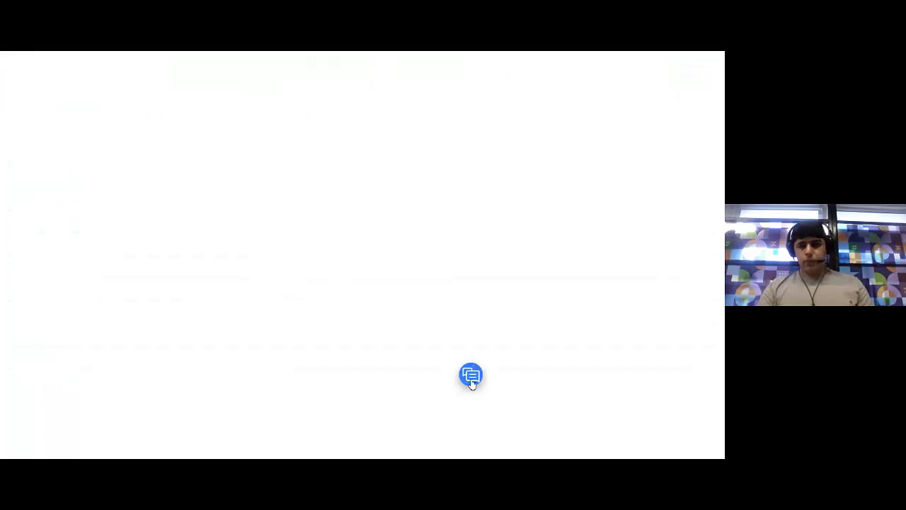
Open the test page chat and send the greeting Hola to the bot
click(471, 375)
drag(482, 223, 367, 199)
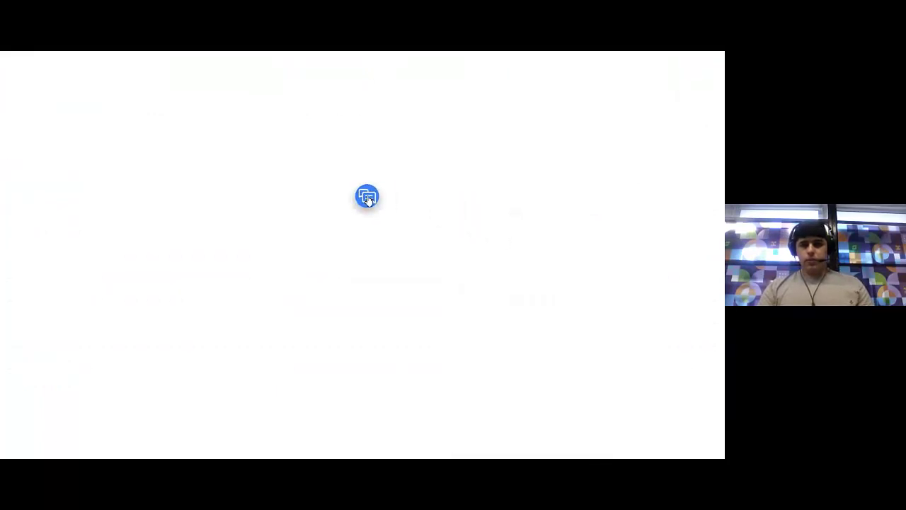
click(367, 197)
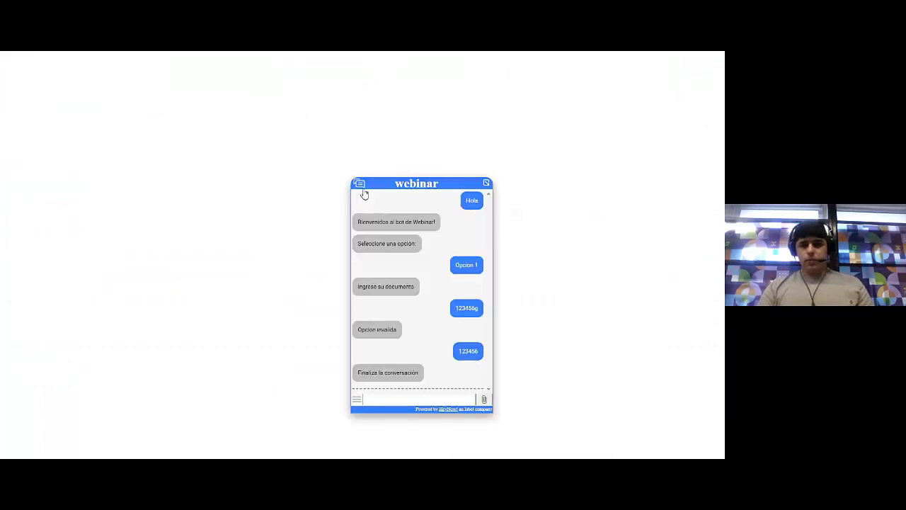
click(392, 401)
text(a)
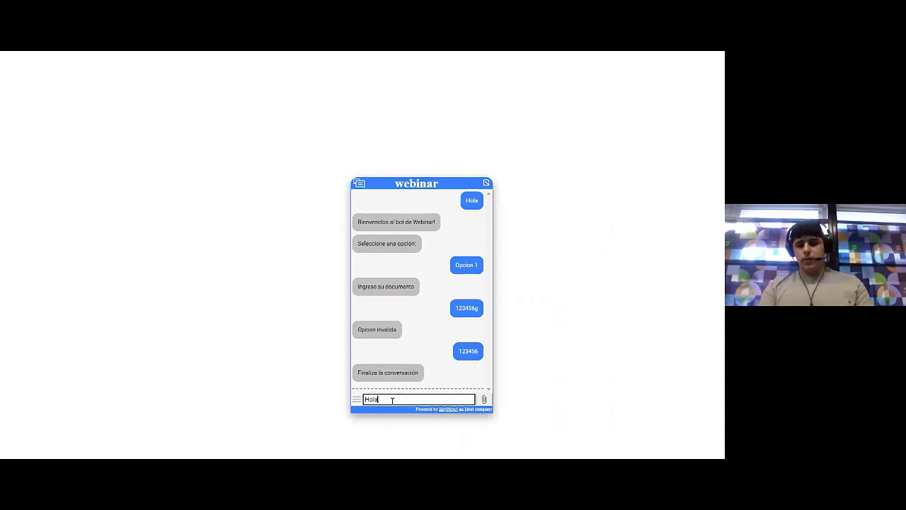
key(Return)
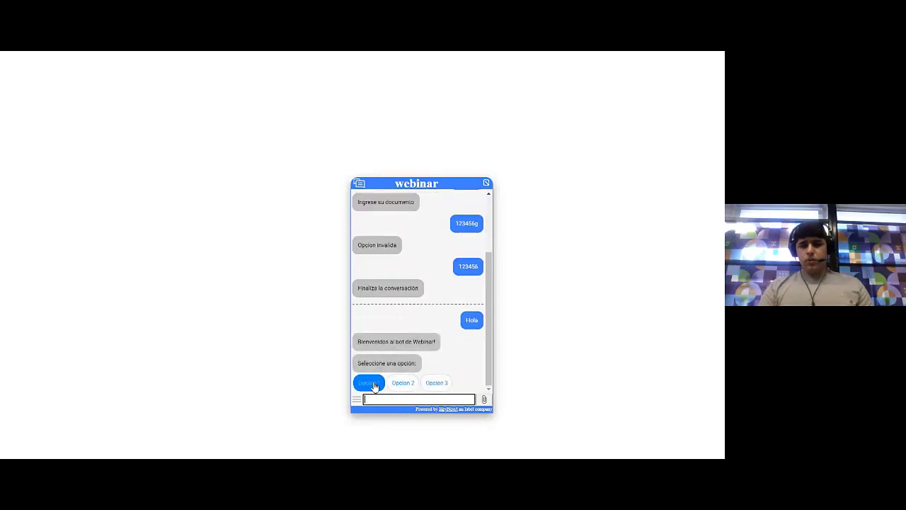
Choose Opcion 1, send document number 3214567, and close the chat after the echoed reply
click(371, 386)
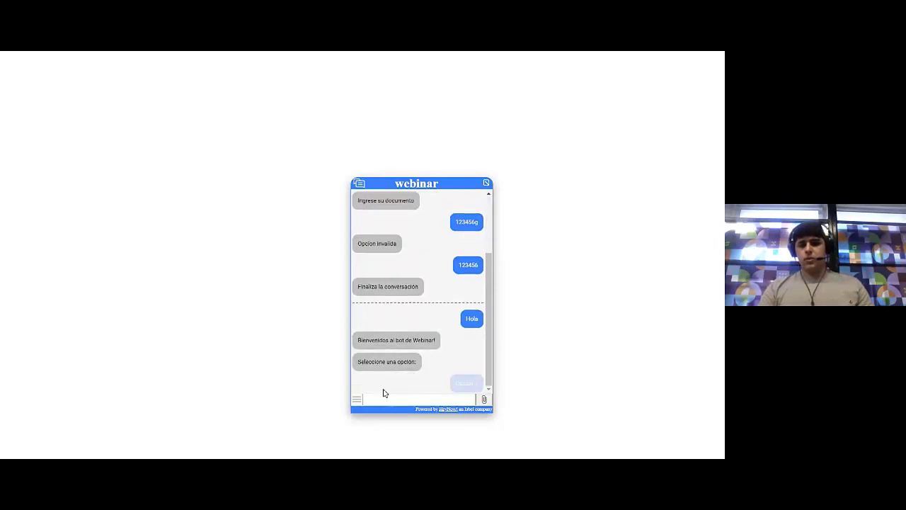
click(403, 400)
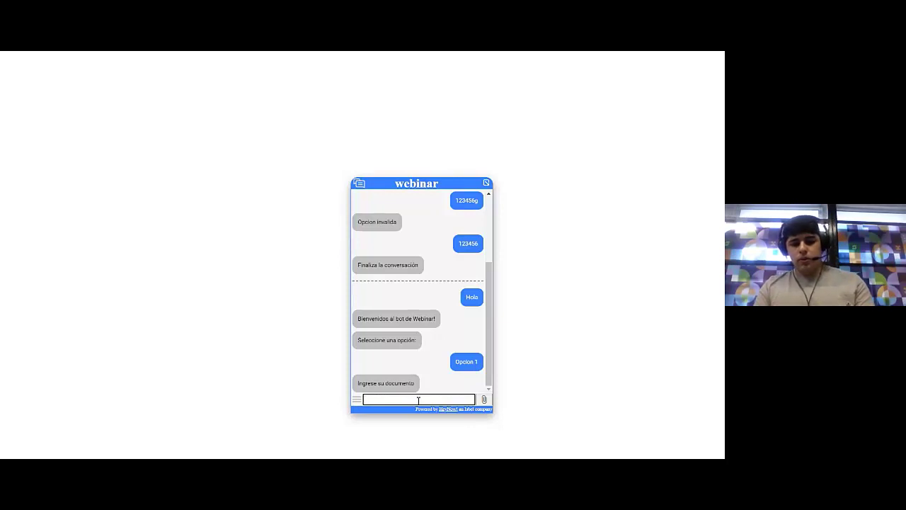
text(3214567)
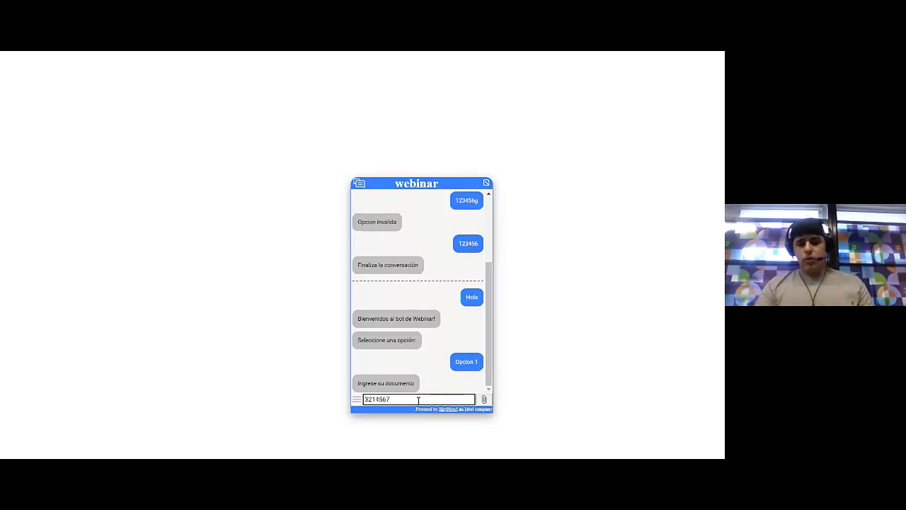
key(Return)
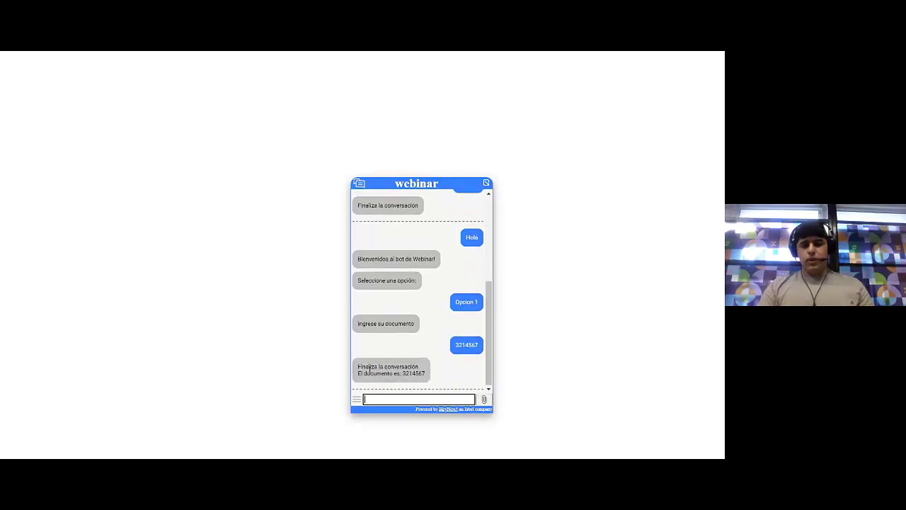
click(455, 348)
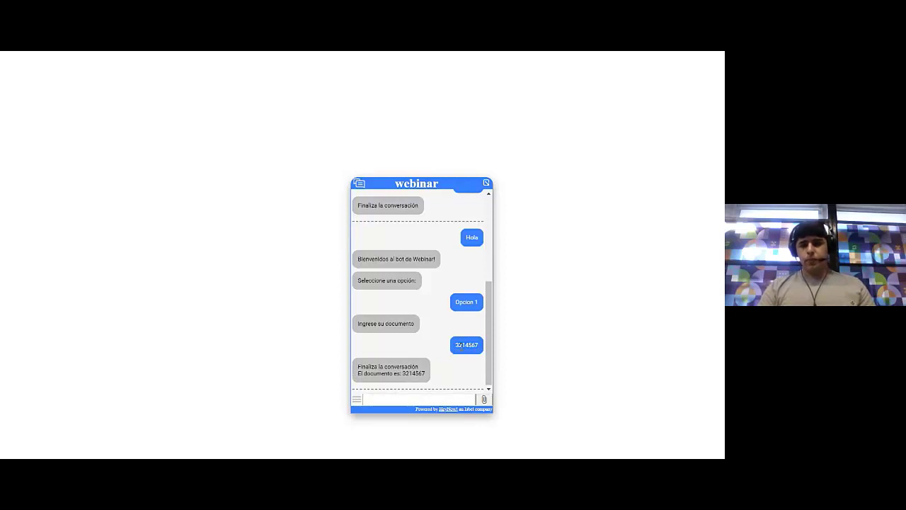
click(425, 185)
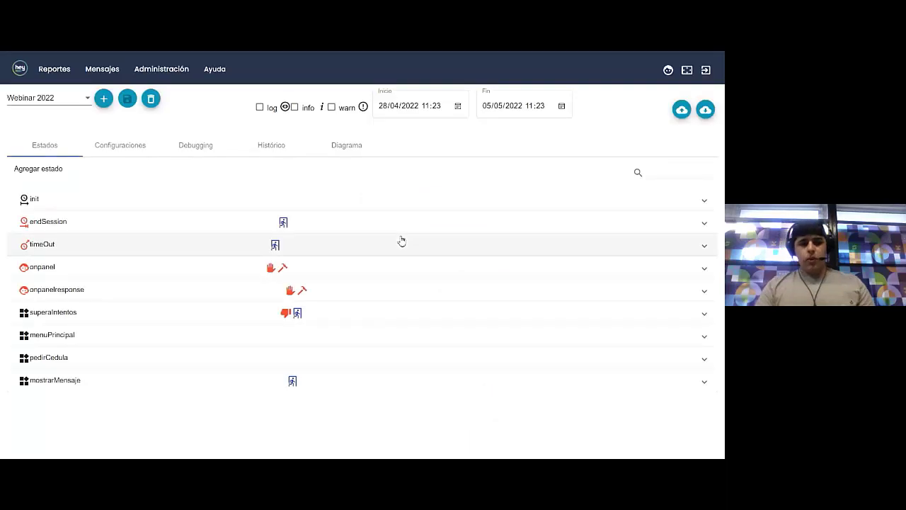
click(177, 73)
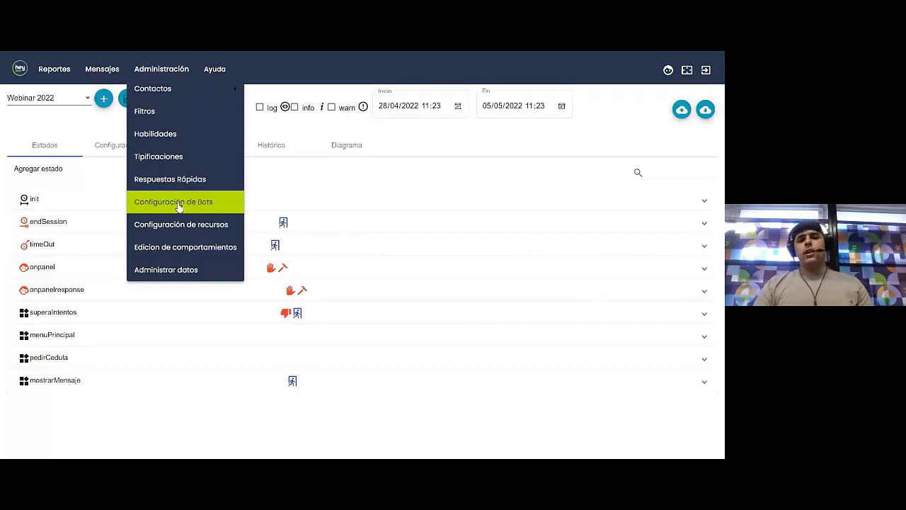
click(395, 174)
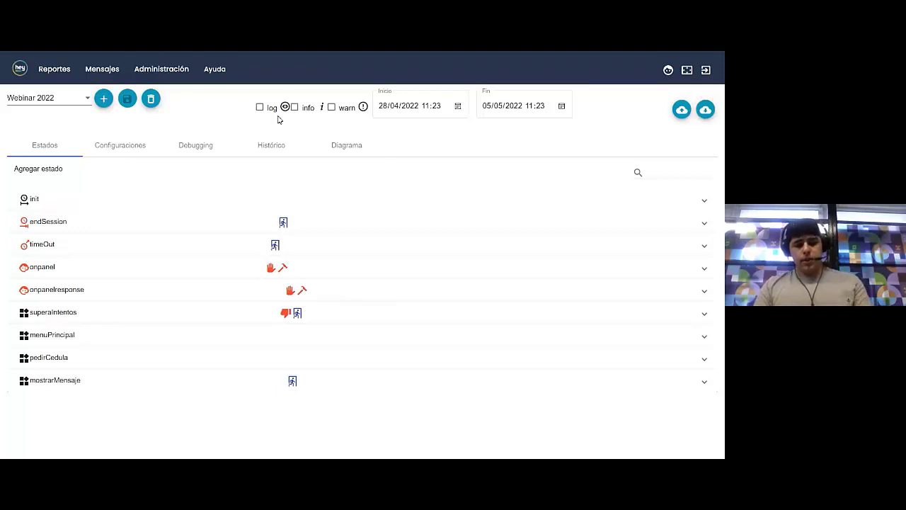
Reload the test page, reopen the chat, and send 'Hola'
key(F5)
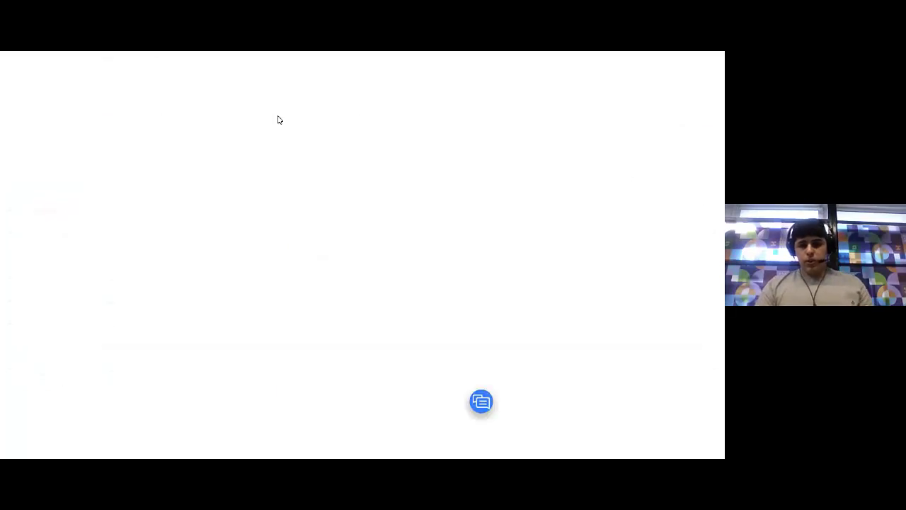
click(481, 402)
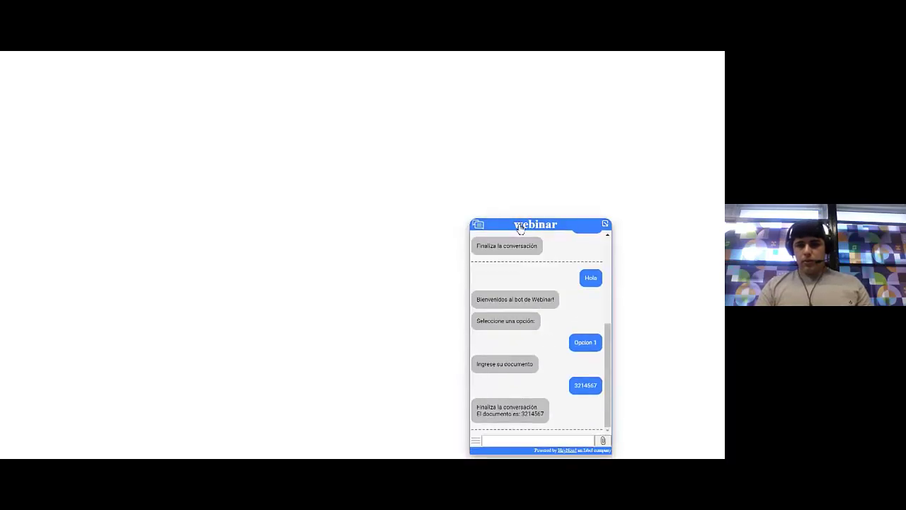
drag(521, 227, 470, 183)
click(475, 397)
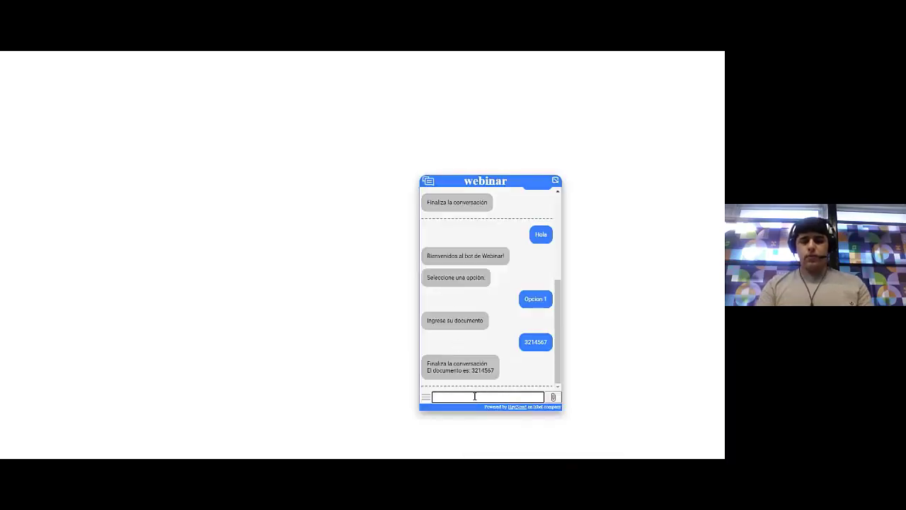
text(Hola)
key(Return)
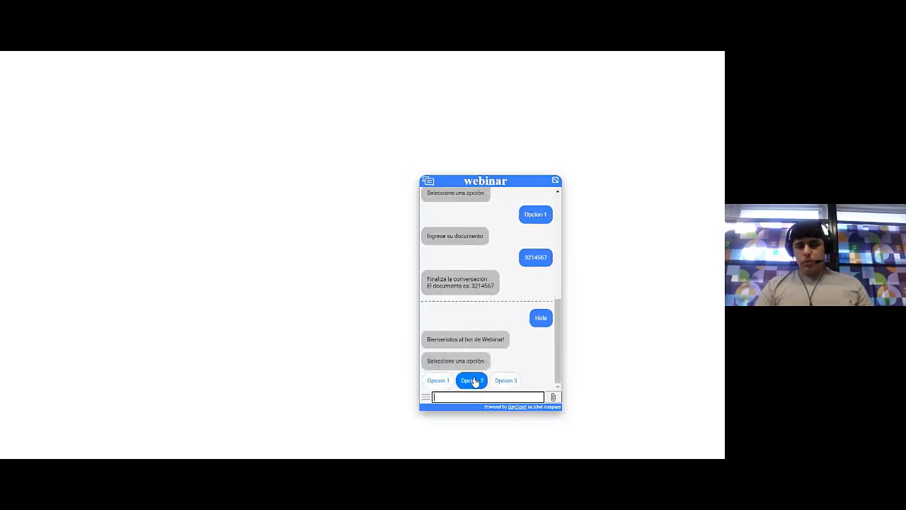
Choose Opcion 2, read the 'Este es el estado mostrarMensaje' reply, and close the chat
click(474, 381)
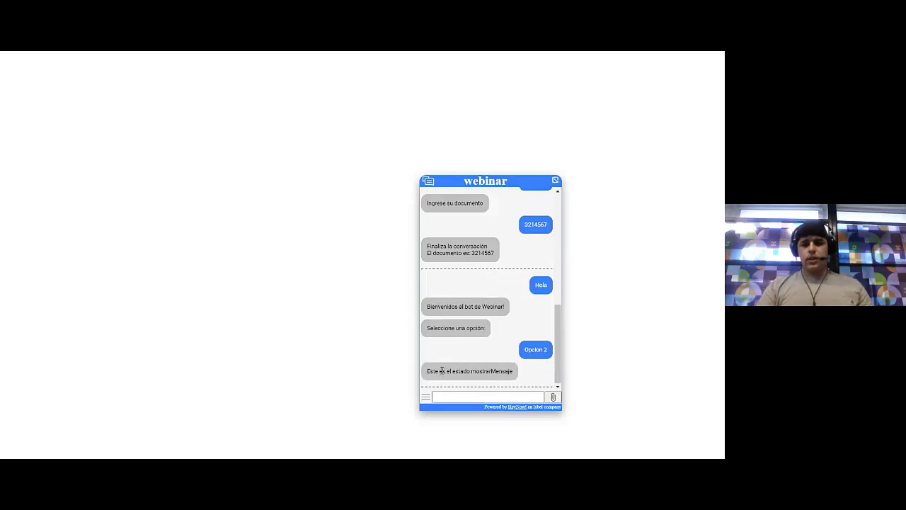
drag(441, 369, 514, 354)
click(510, 375)
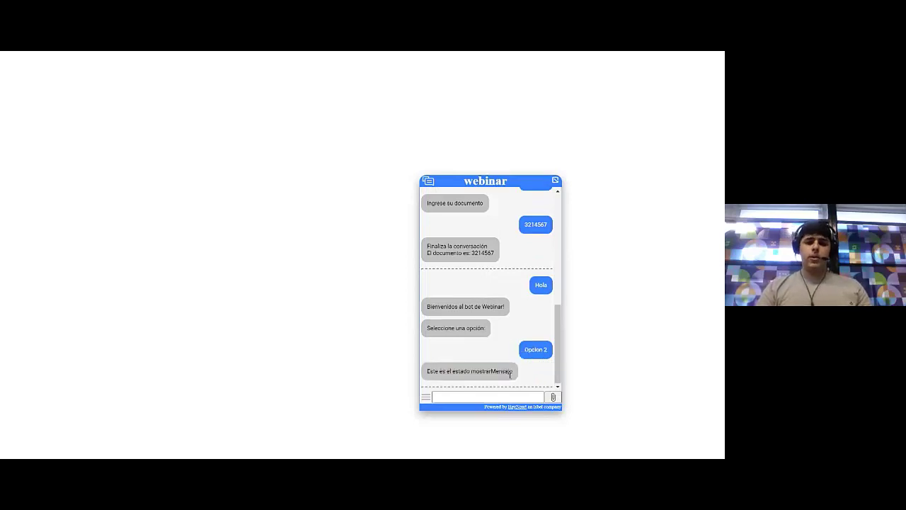
click(498, 183)
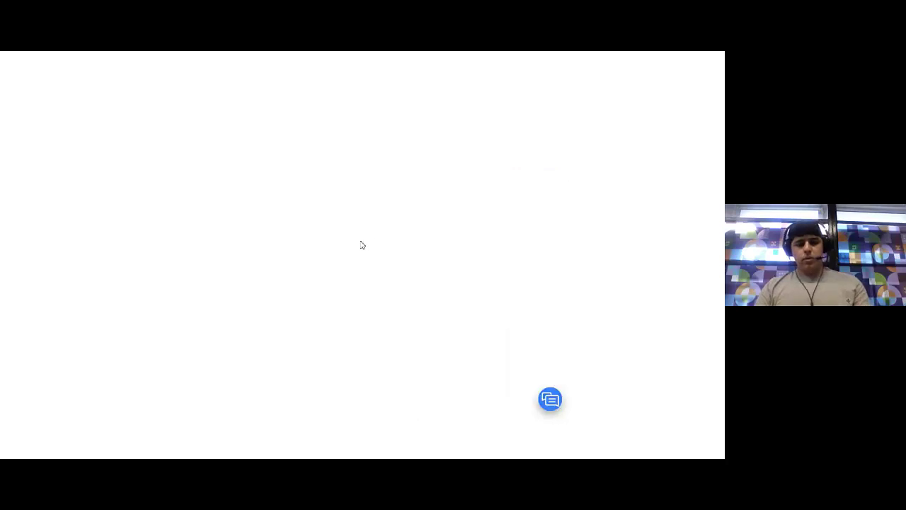
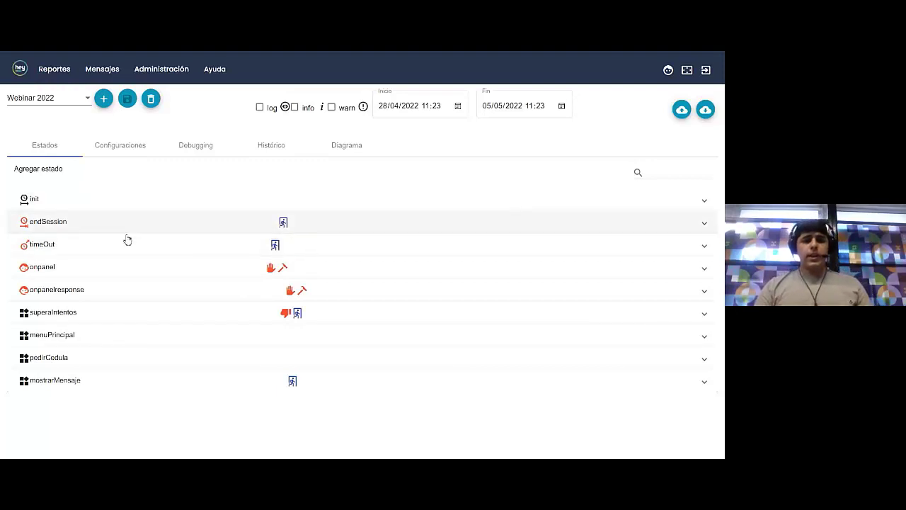
Expand and collapse the timeOut state, then expand the menuPrincipal state of the Webinar 2022 bot
click(103, 249)
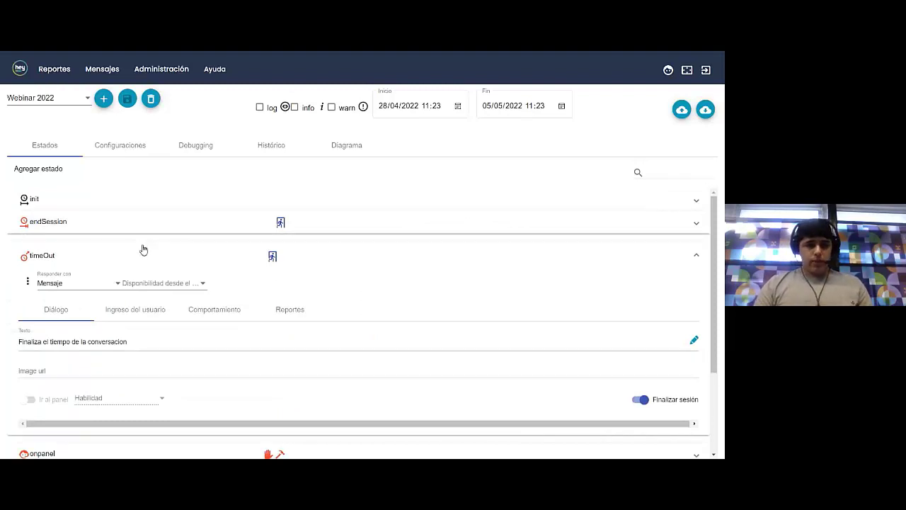
click(143, 249)
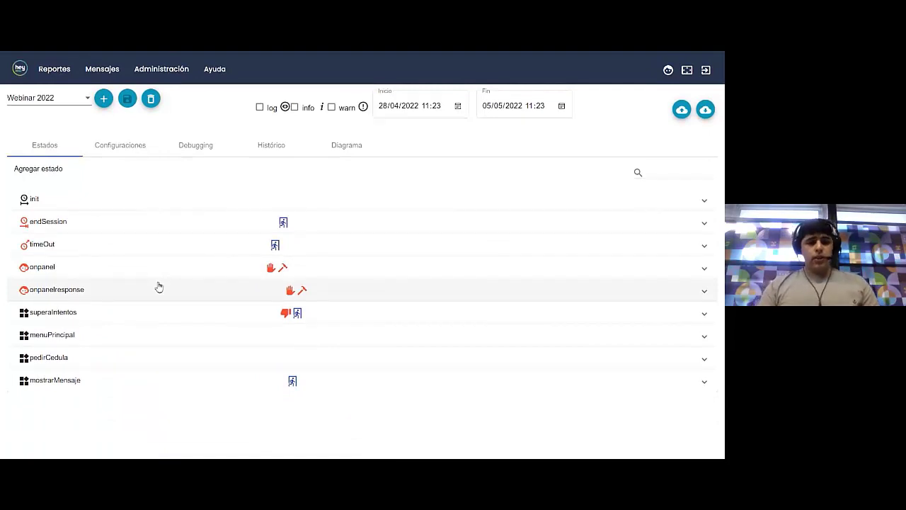
click(83, 334)
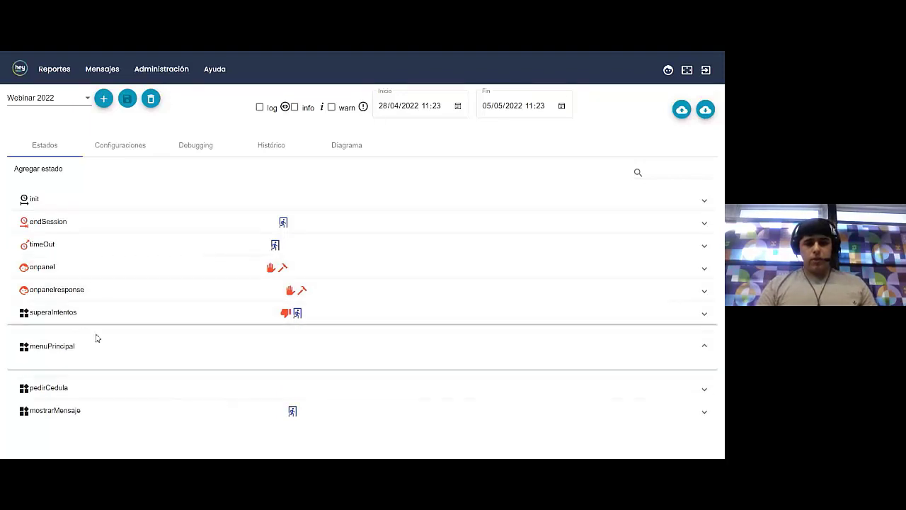
Change the main menu's Opcion 3 text to 'Quiero hablar con una persona'
scroll(161, 330, down, 3)
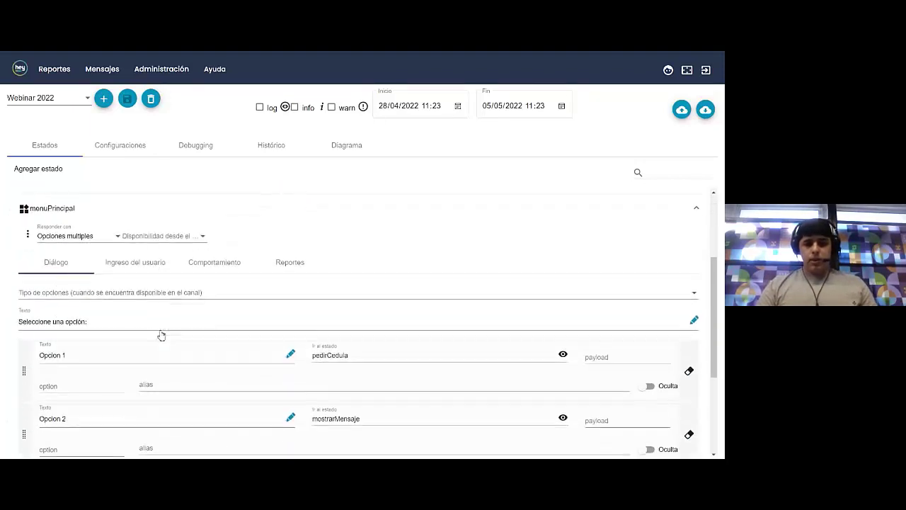
scroll(161, 330, down, 2)
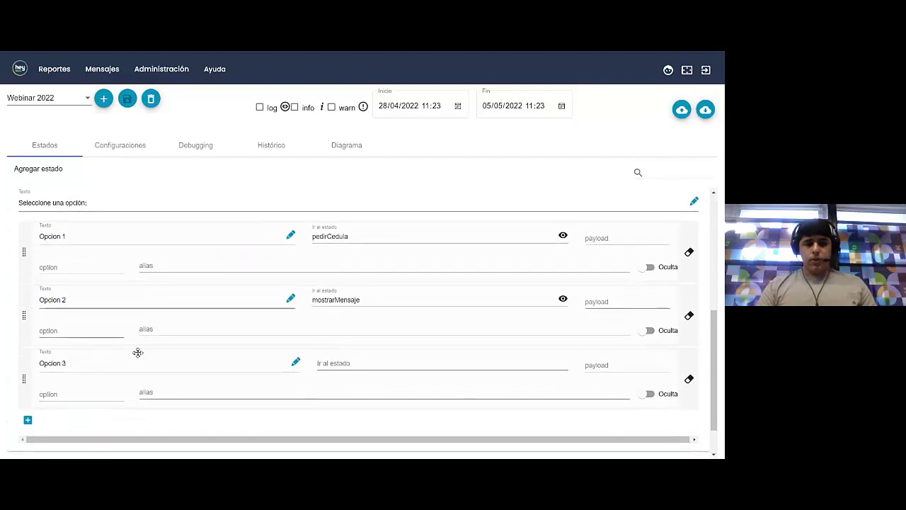
click(296, 362)
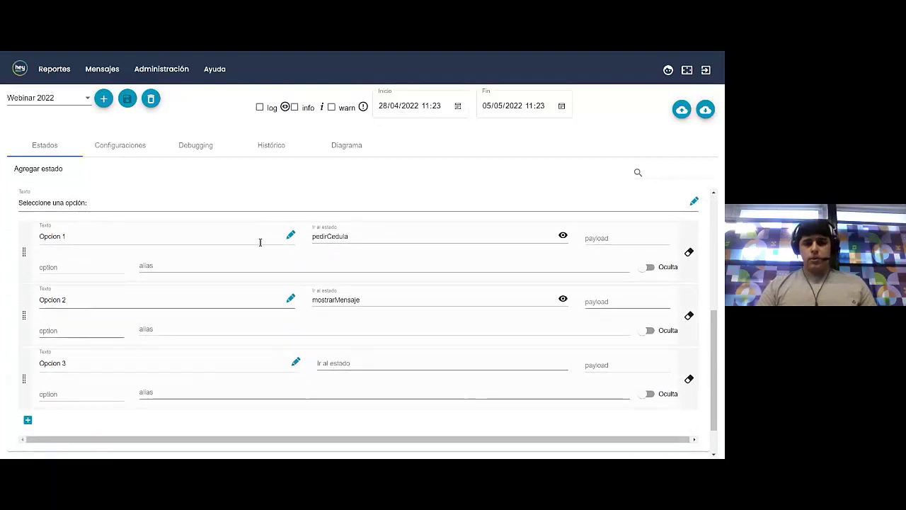
key(ctrl+a)
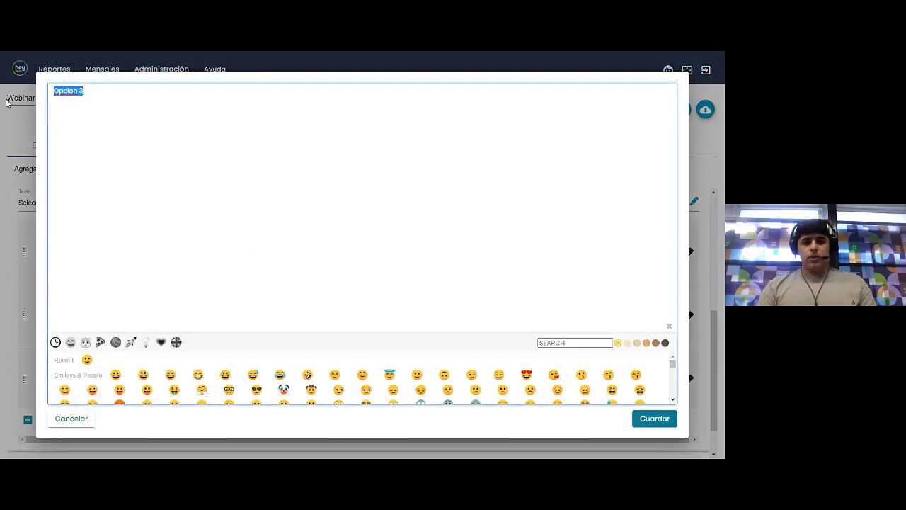
text(Quiero hablar con una persona)
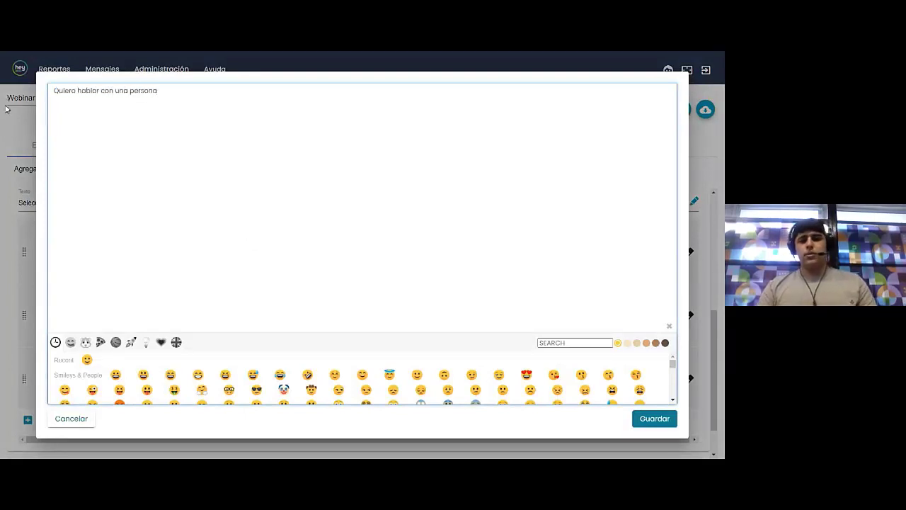
click(654, 419)
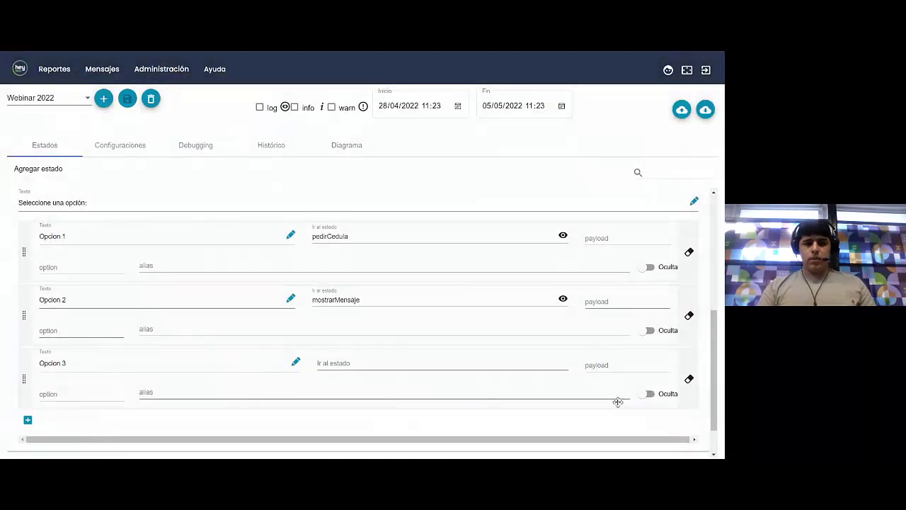
Point the third option to enviarAPanel and create that new state
click(366, 366)
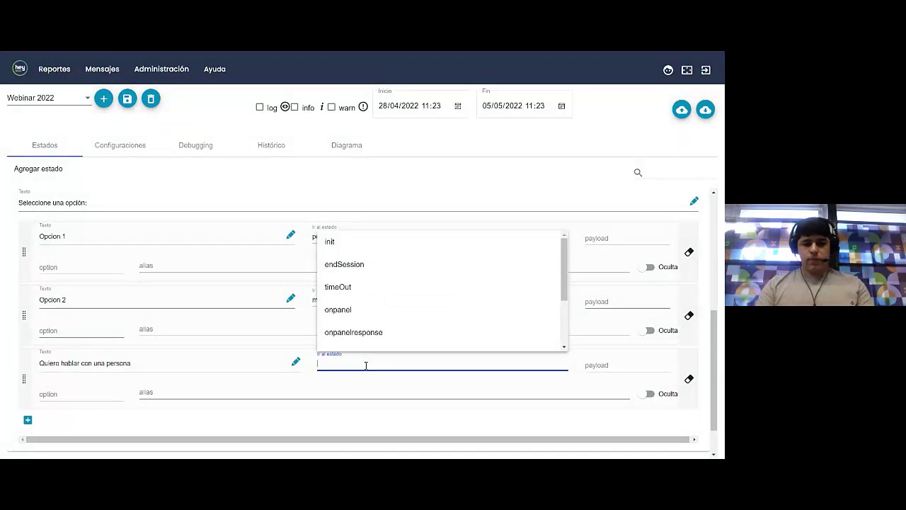
text(enviarAPan)
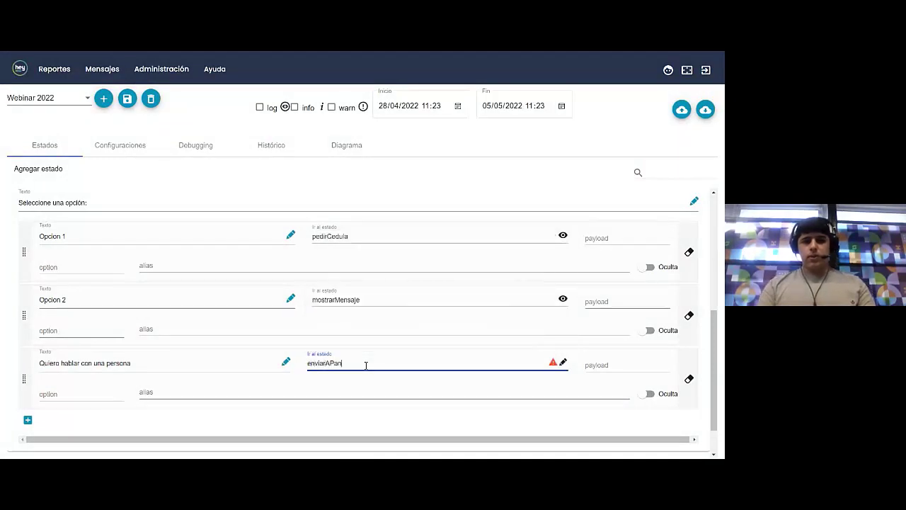
text(el)
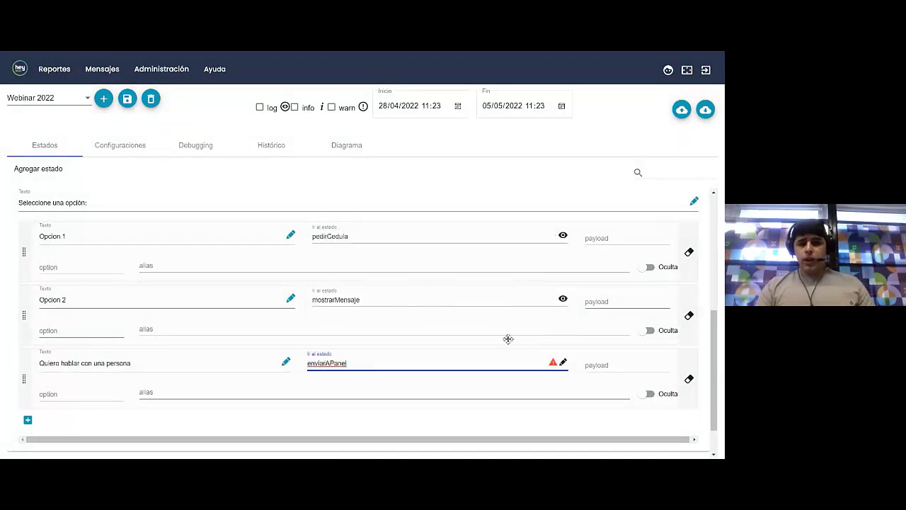
click(35, 172)
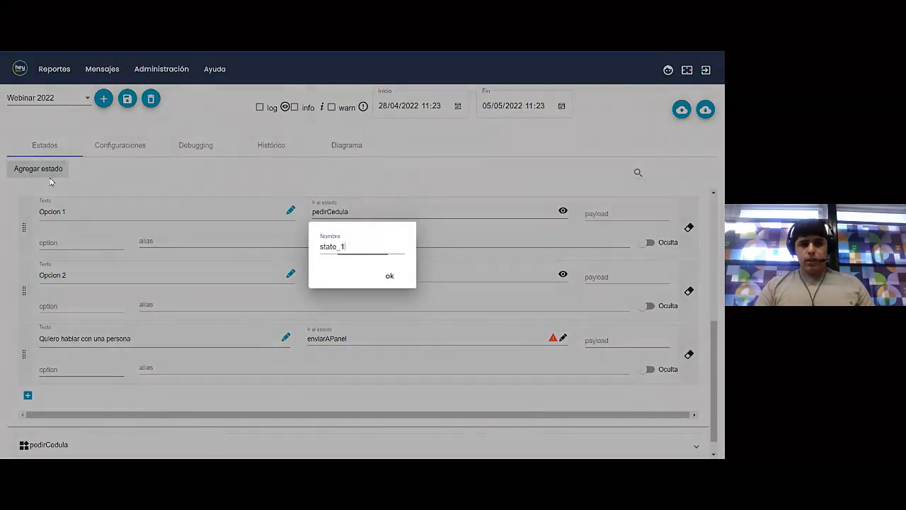
key(Return)
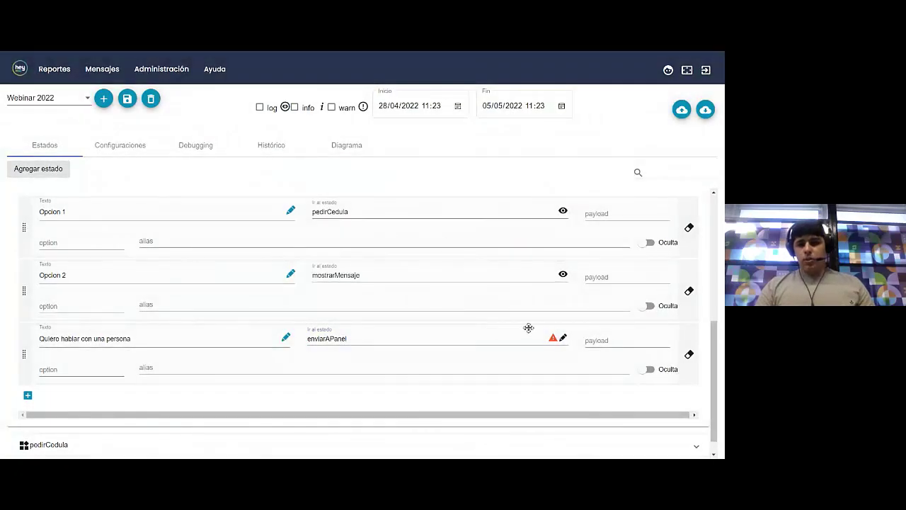
mouse_move(553, 339)
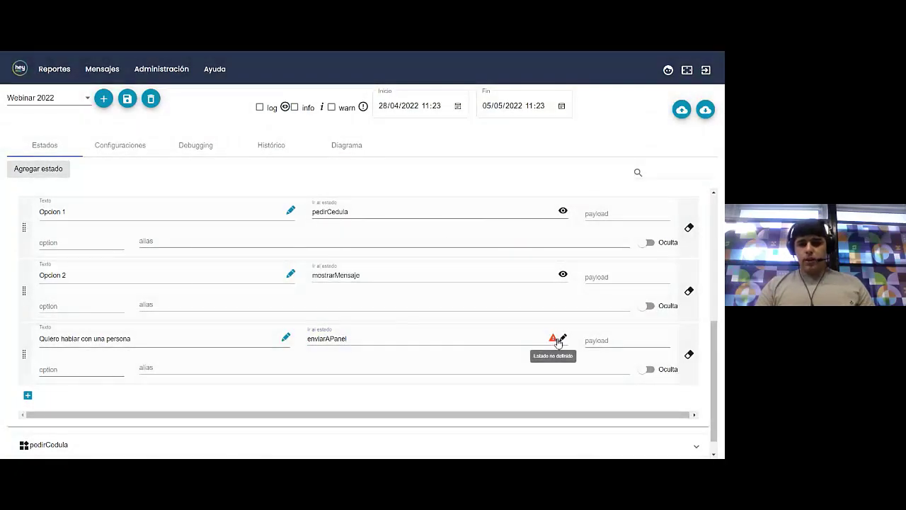
click(561, 340)
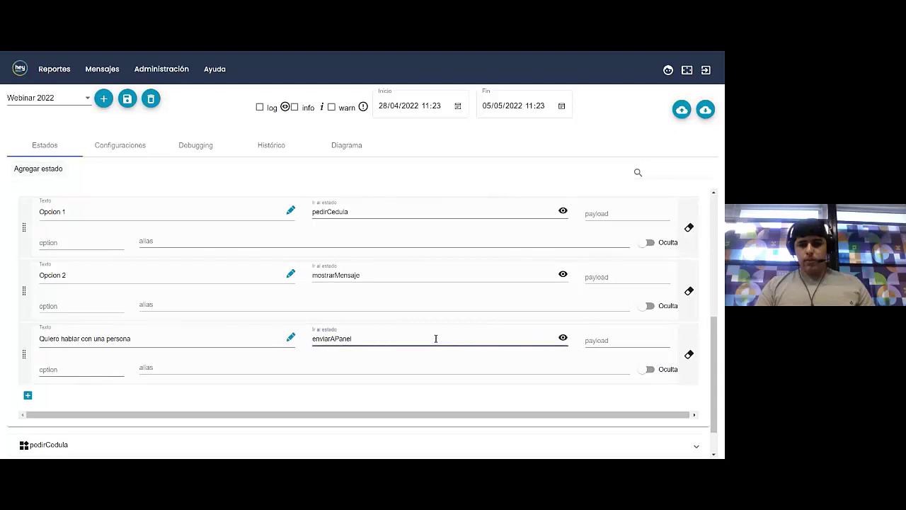
scroll(435, 338, down, 2)
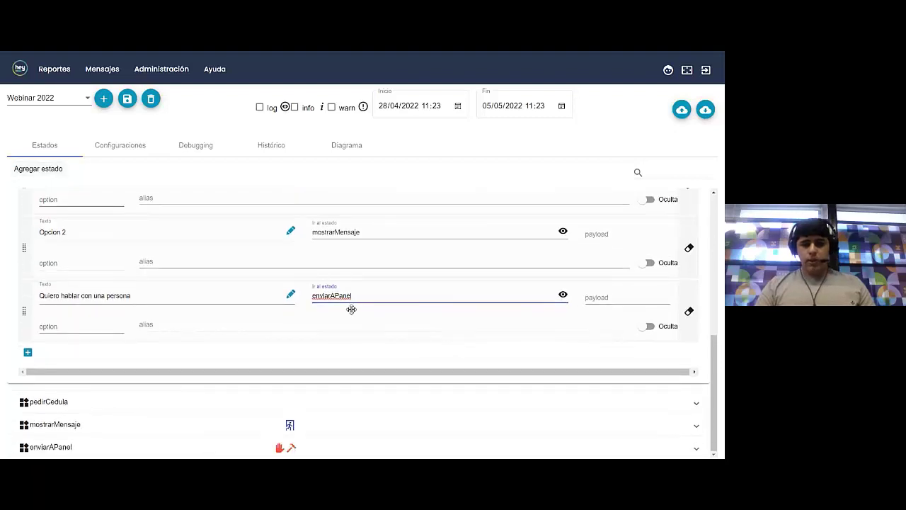
Make enviarAPanel respond with the Mensaje 'En unos instantes un agente te va a atender'
click(126, 443)
scroll(174, 393, down, 5)
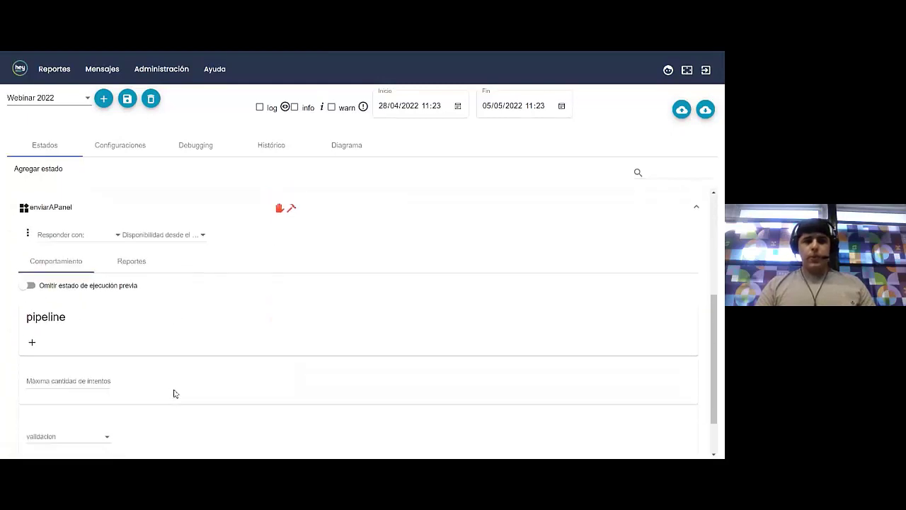
click(77, 228)
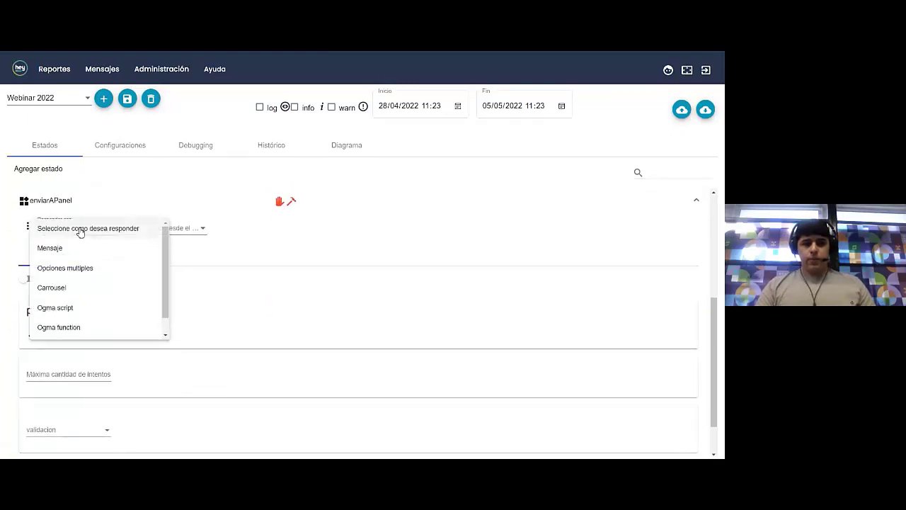
click(74, 251)
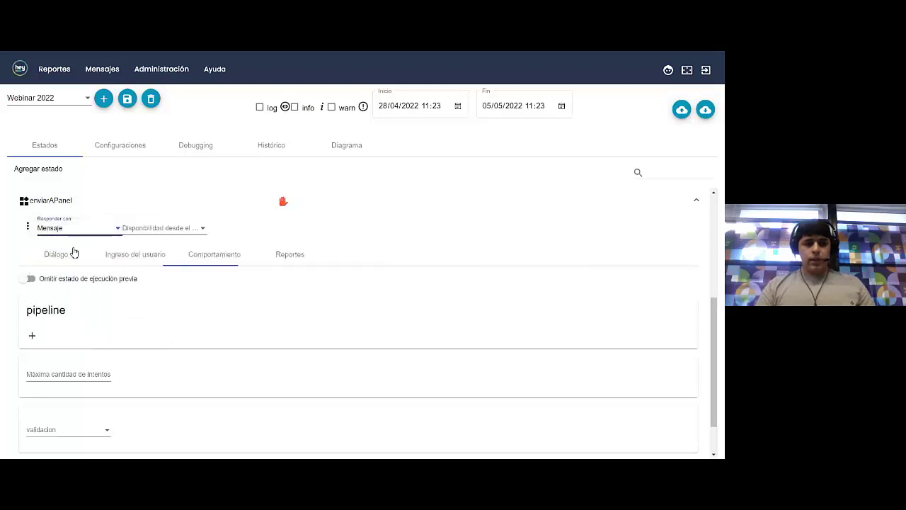
click(50, 261)
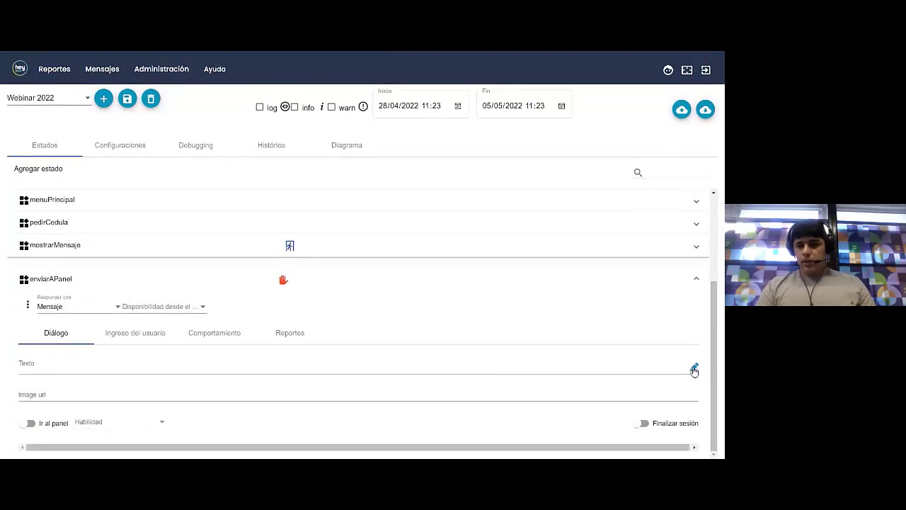
click(694, 369)
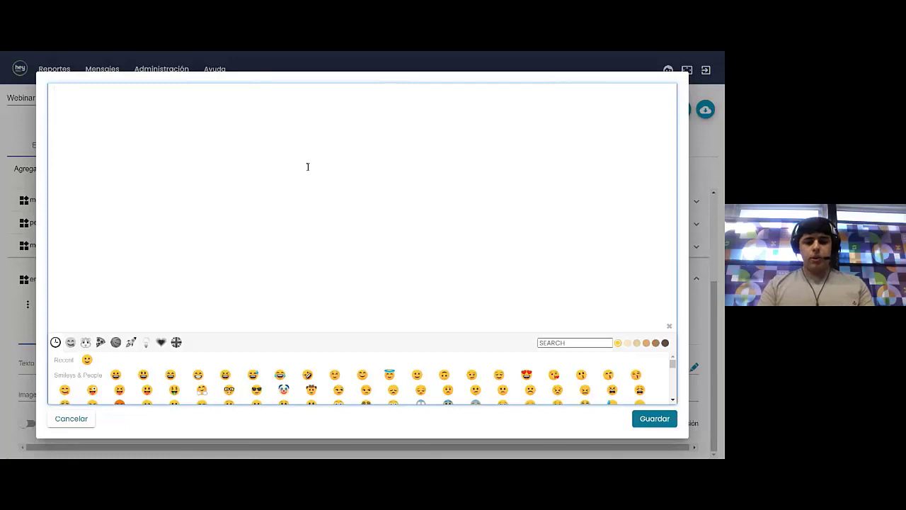
text(En unos in)
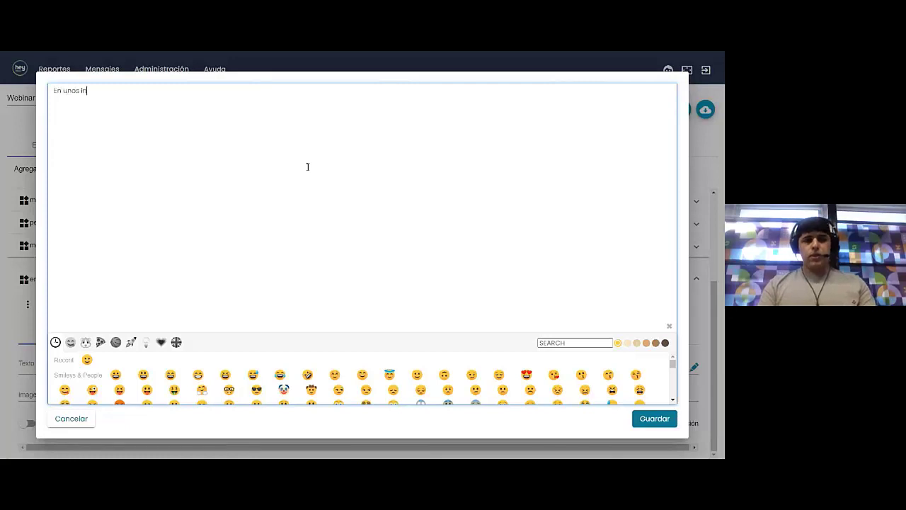
text(stantes un agent)
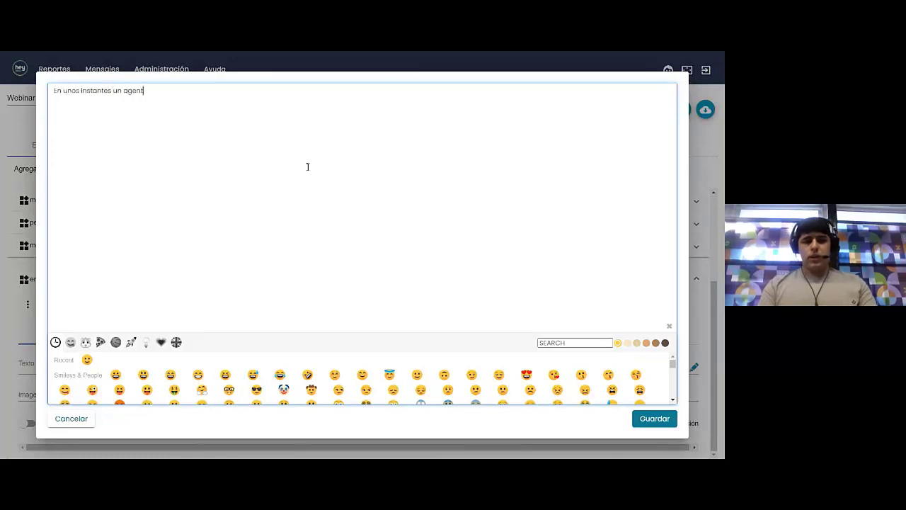
text(e te va a atender)
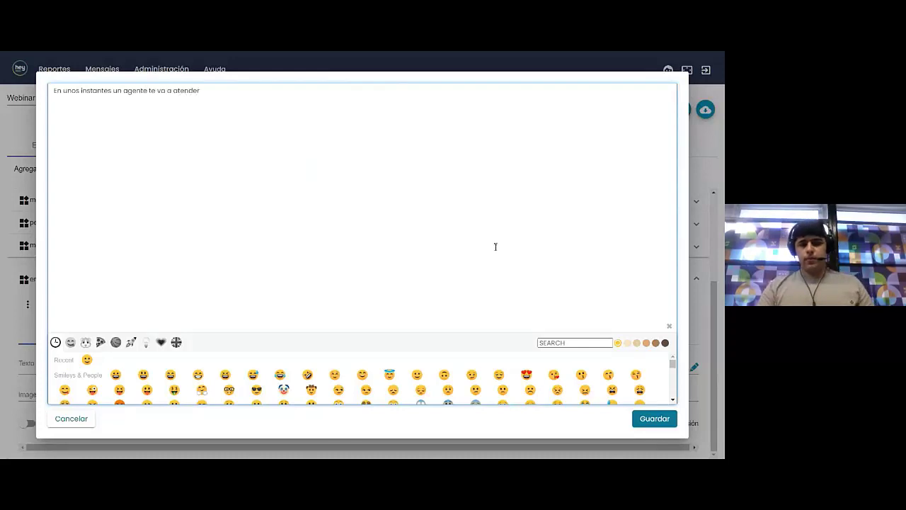
click(656, 418)
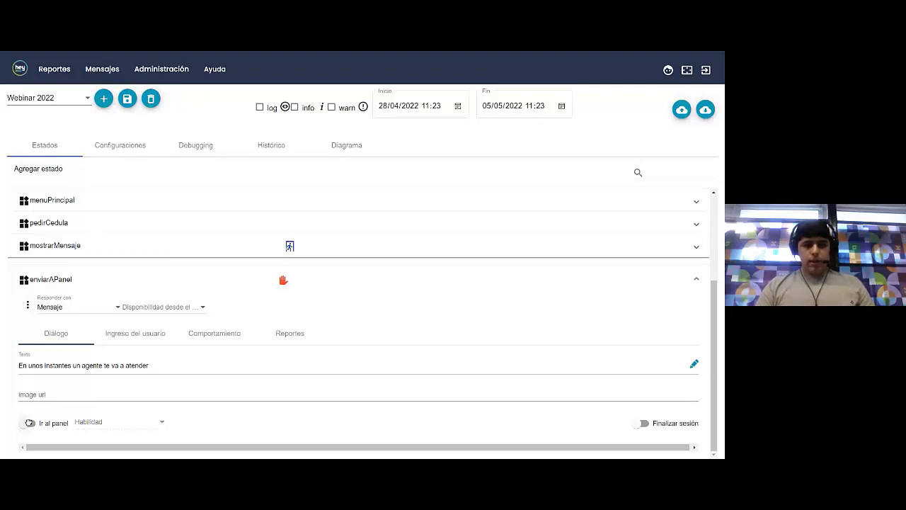
Hand enviarAPanel conversations off to the agent panel with skill default
click(28, 423)
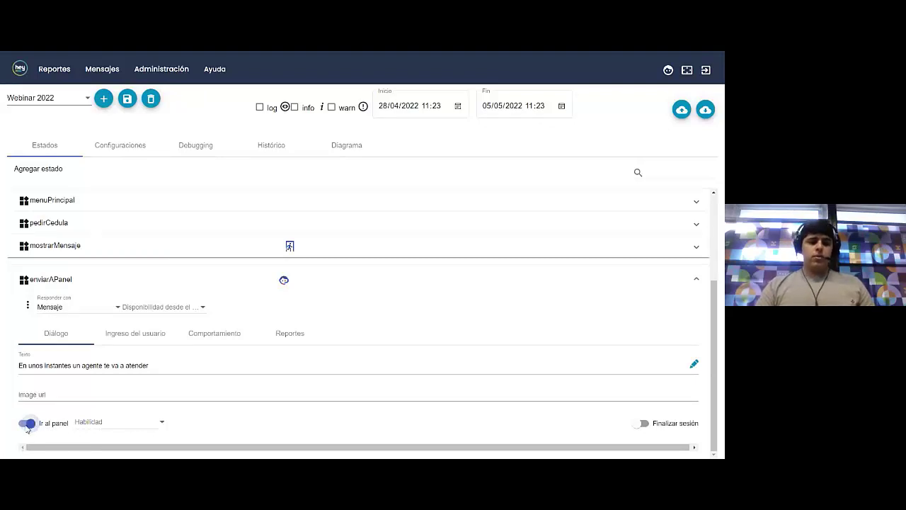
click(122, 428)
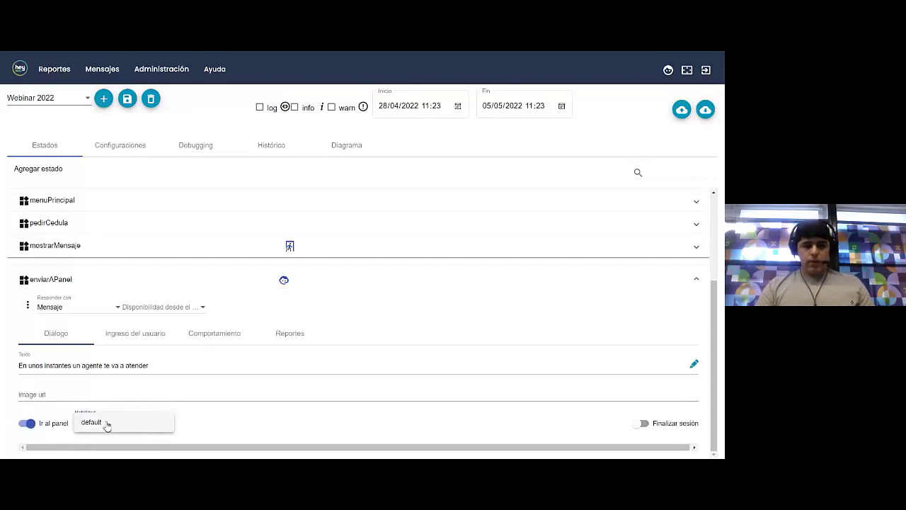
click(107, 424)
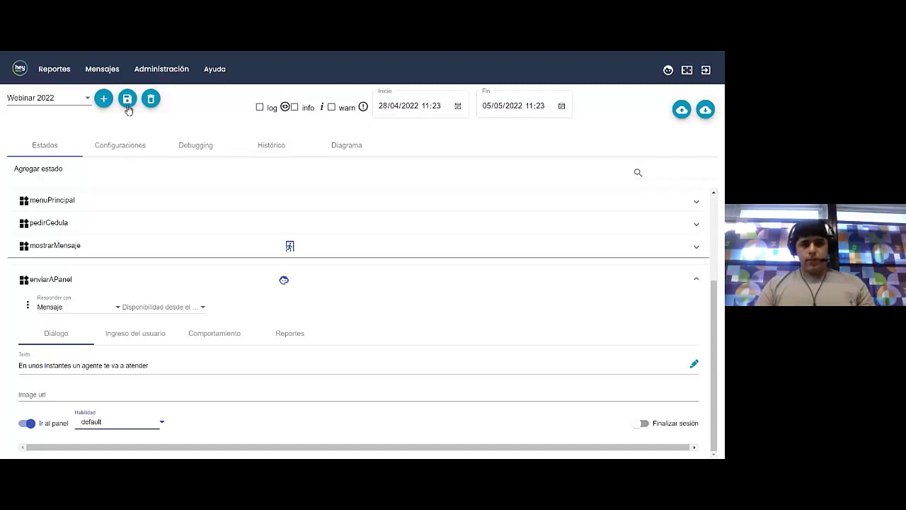
Save the Webinar 2022 behavior and switch to the chat widget test page
click(127, 205)
scroll(149, 297, down, 4)
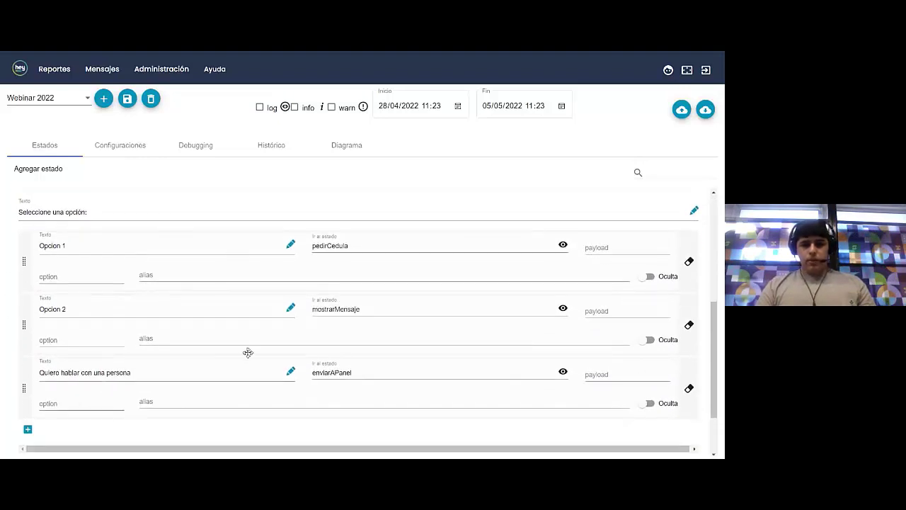
click(128, 99)
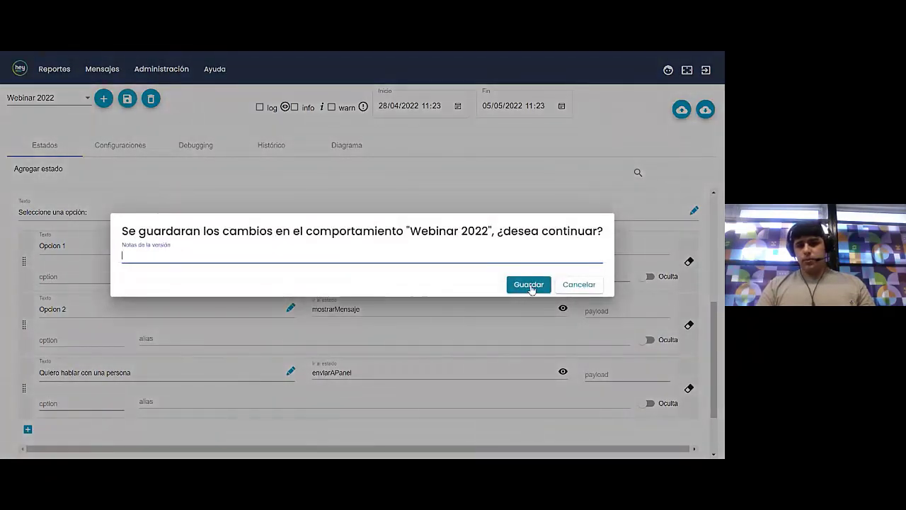
click(528, 285)
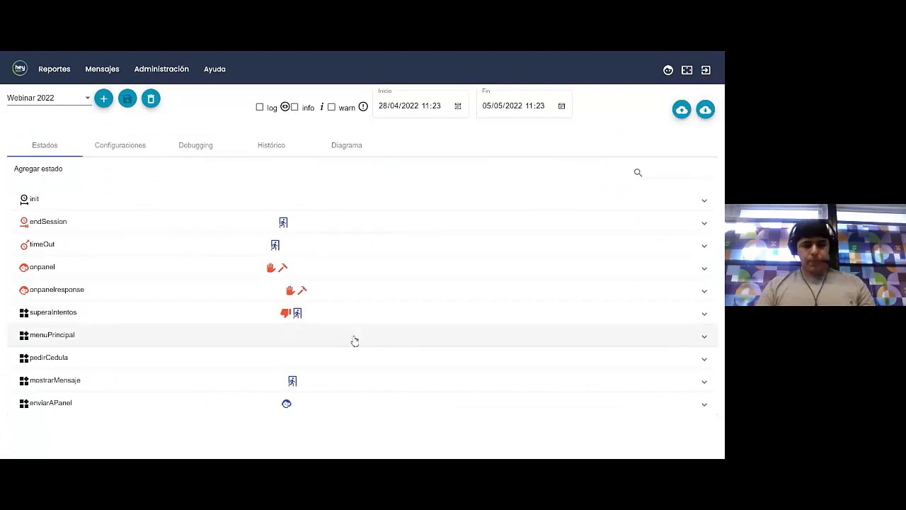
key(ctrl+Tab)
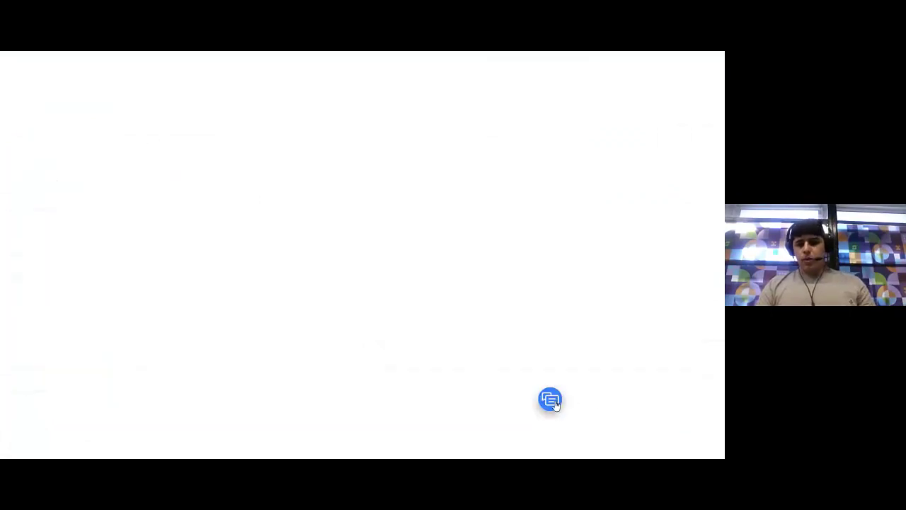
In the chat widget, greet the bot with Hola, pick 'Quiero hablar con una persona', then return to the admin page
click(549, 399)
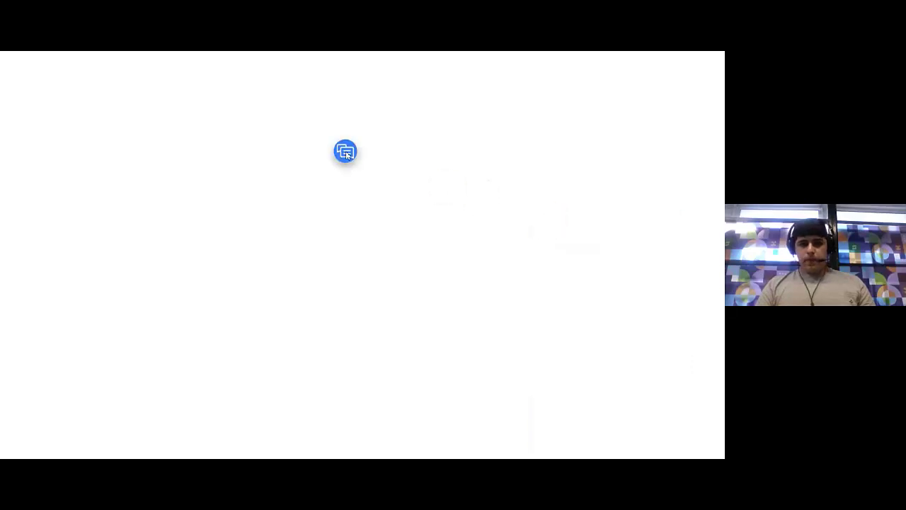
click(395, 361)
text(H)
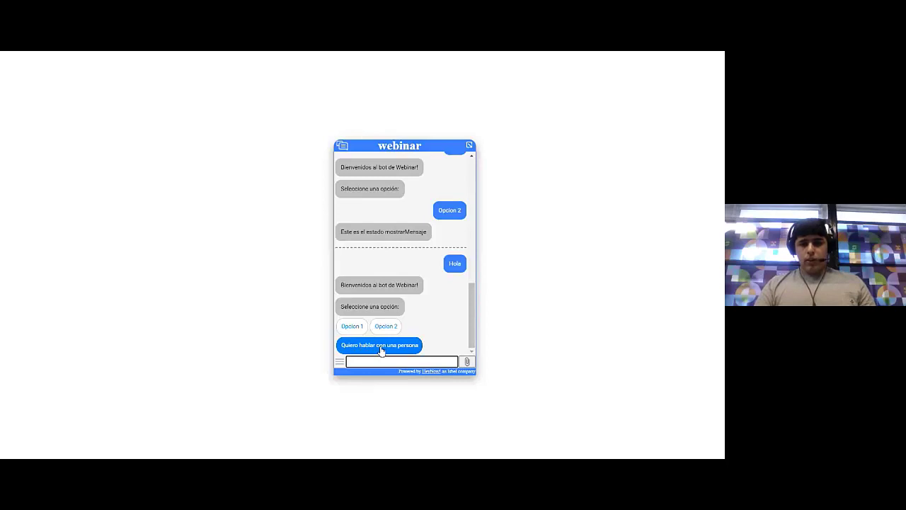
click(381, 346)
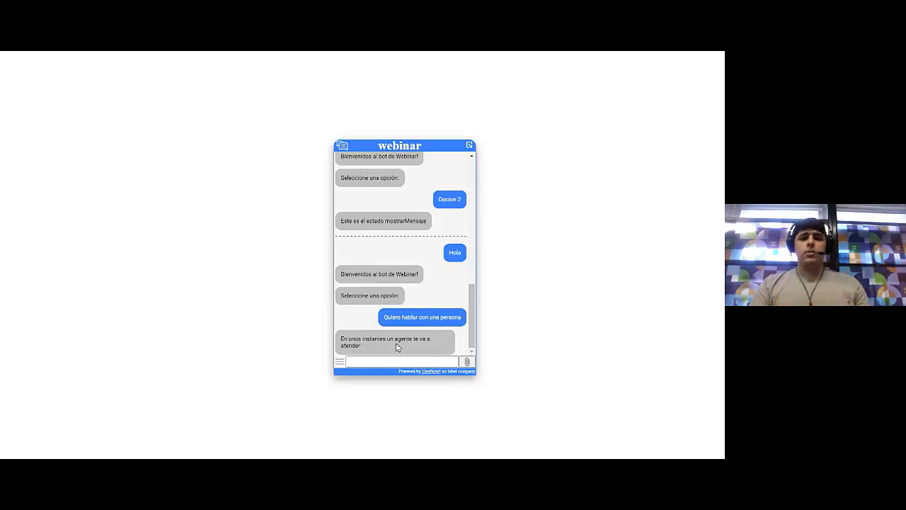
key(alt+Tab)
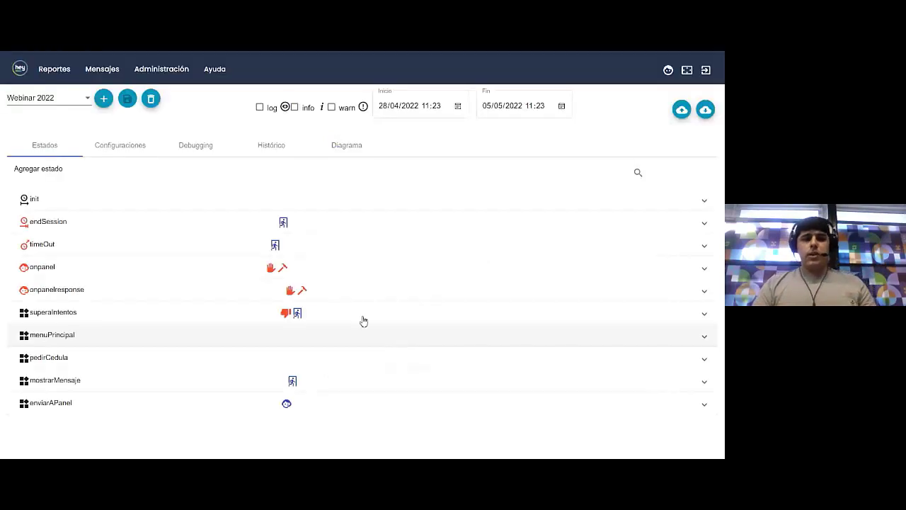
Open the waiting conversation in Panel de tiempo real and expand and collapse the 11:39 history entry
click(102, 68)
click(106, 94)
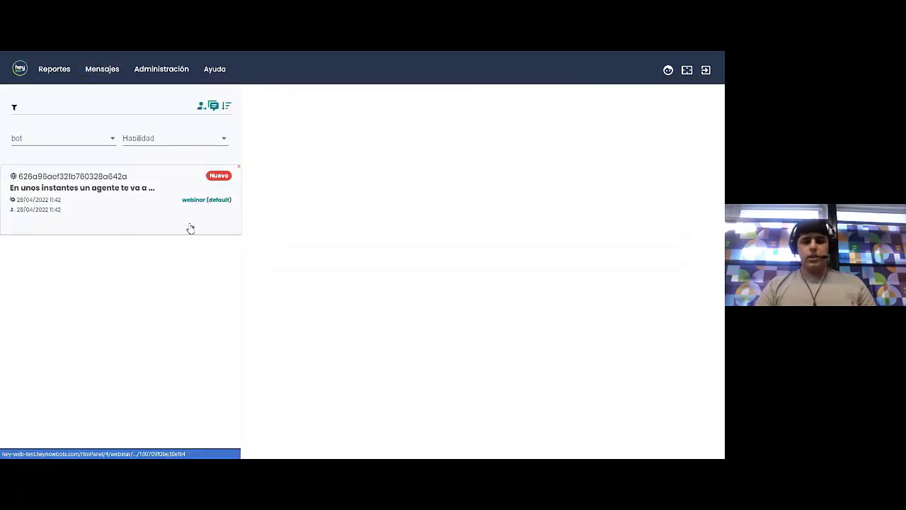
click(151, 210)
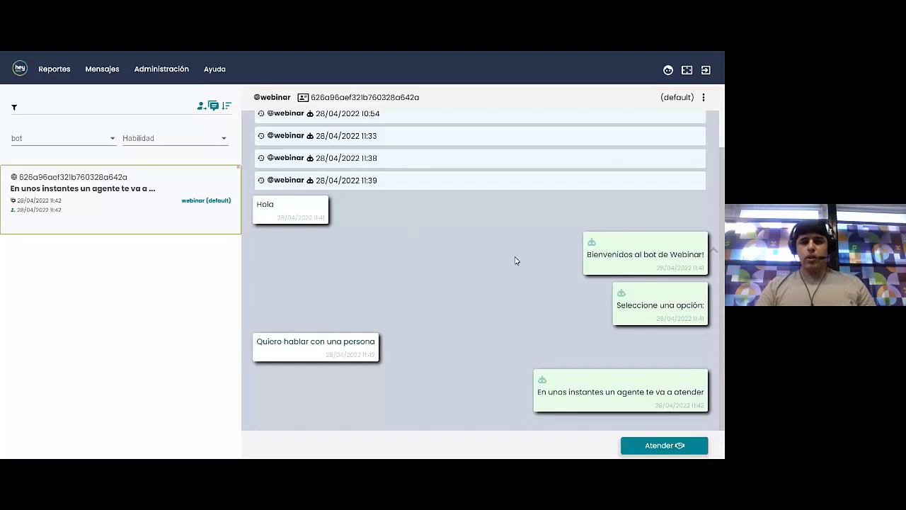
scroll(513, 274, up, 2)
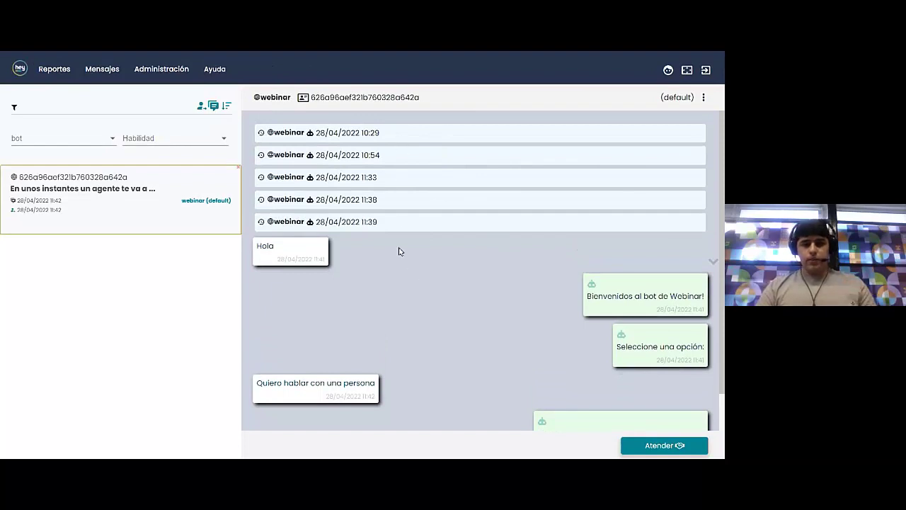
scroll(401, 262, down, 1)
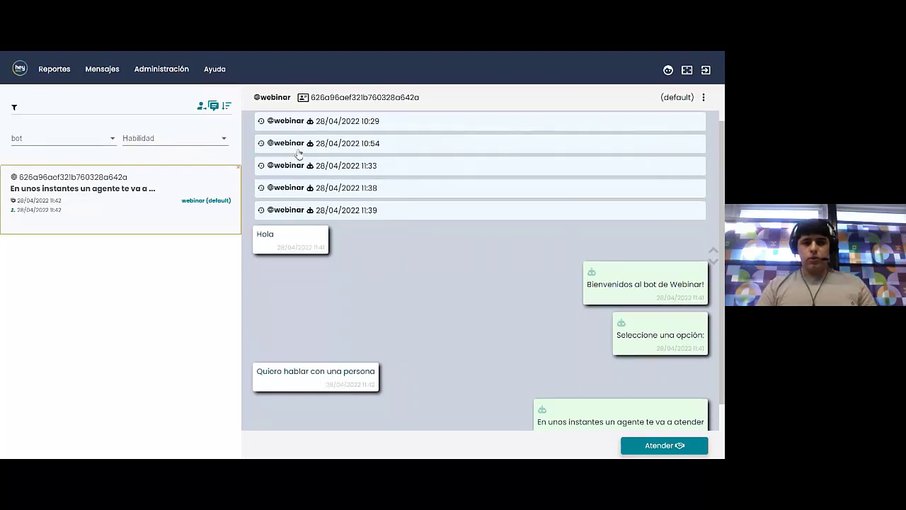
click(450, 210)
scroll(432, 252, down, 4)
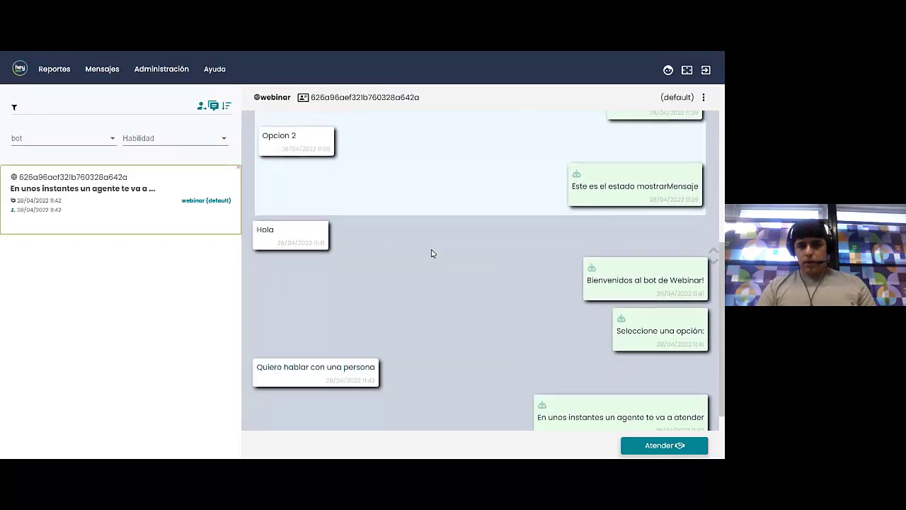
scroll(430, 253, up, 3)
click(354, 180)
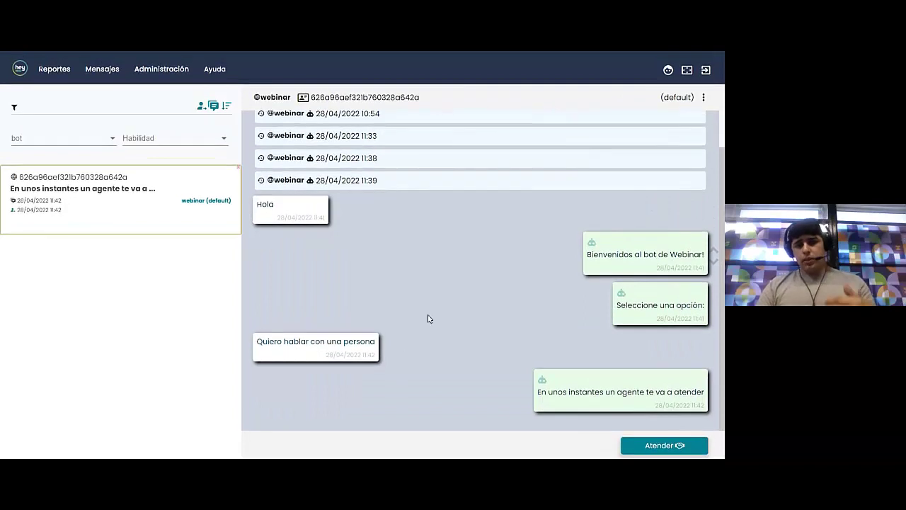
scroll(427, 318, up, 1)
scroll(386, 269, down, 1)
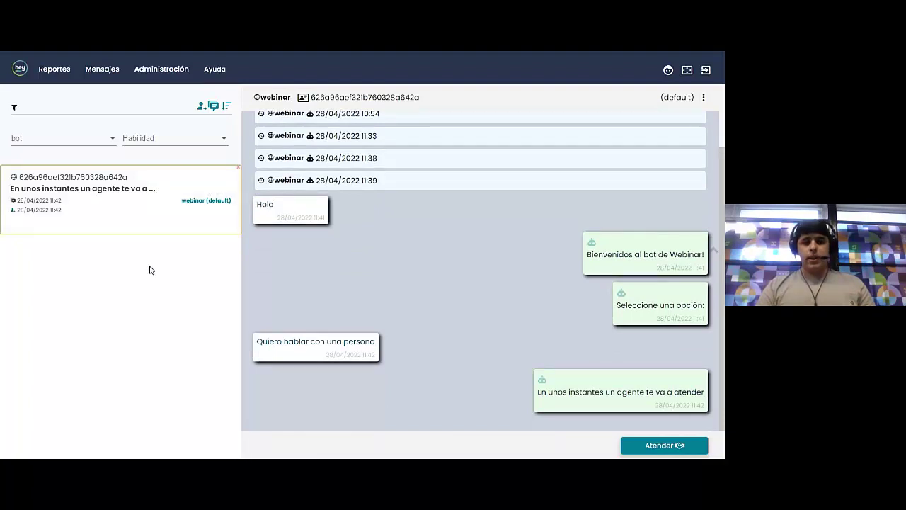
Return to the dashboard and point out the total and Pendientes conversation counters
click(20, 71)
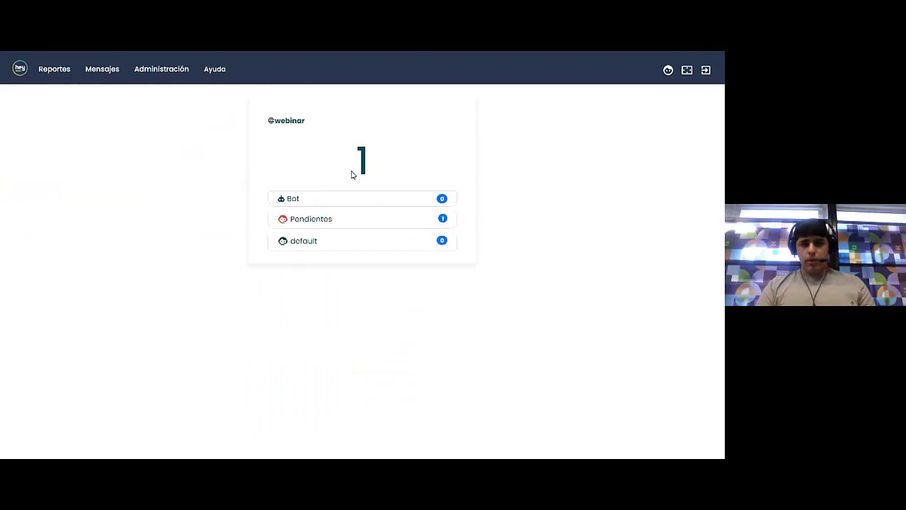
drag(352, 174, 383, 167)
drag(288, 220, 339, 226)
click(446, 226)
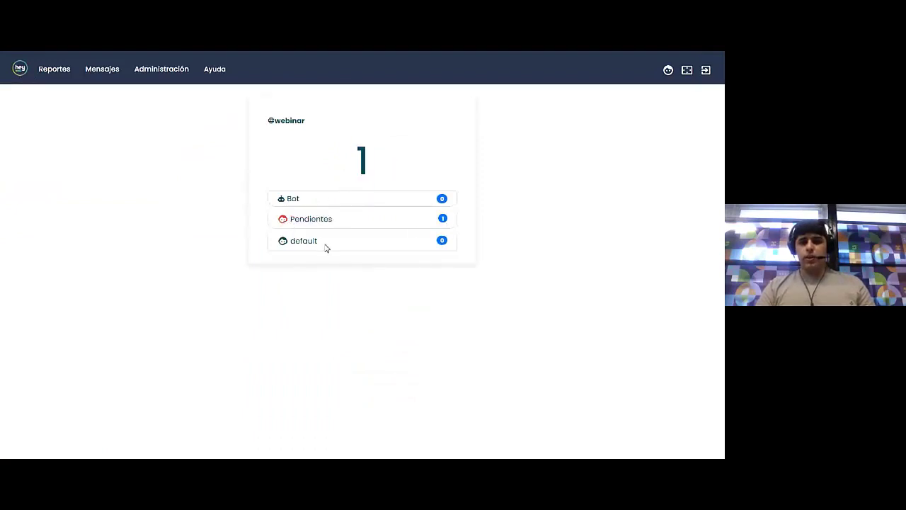
click(108, 73)
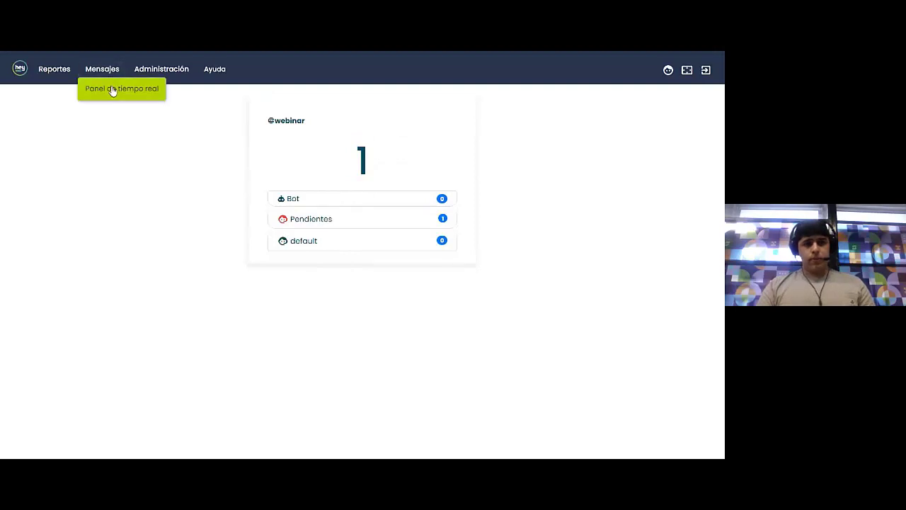
click(112, 90)
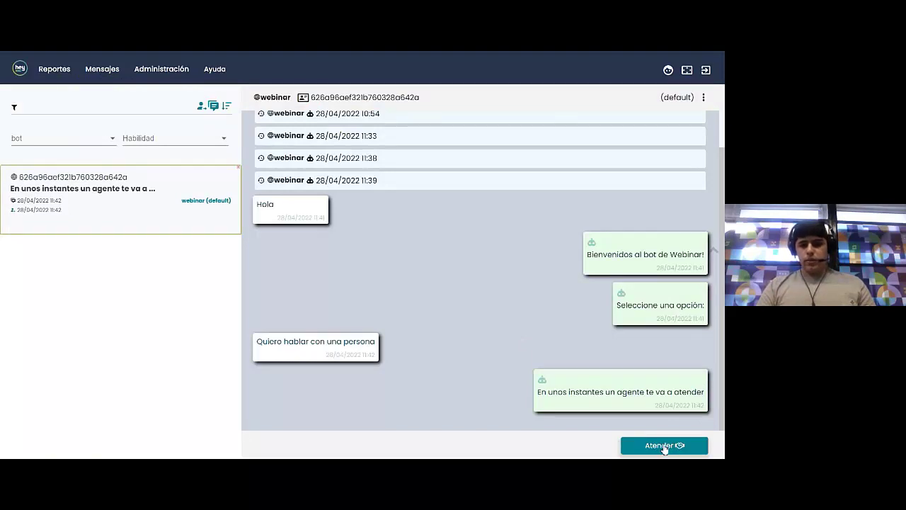
click(663, 447)
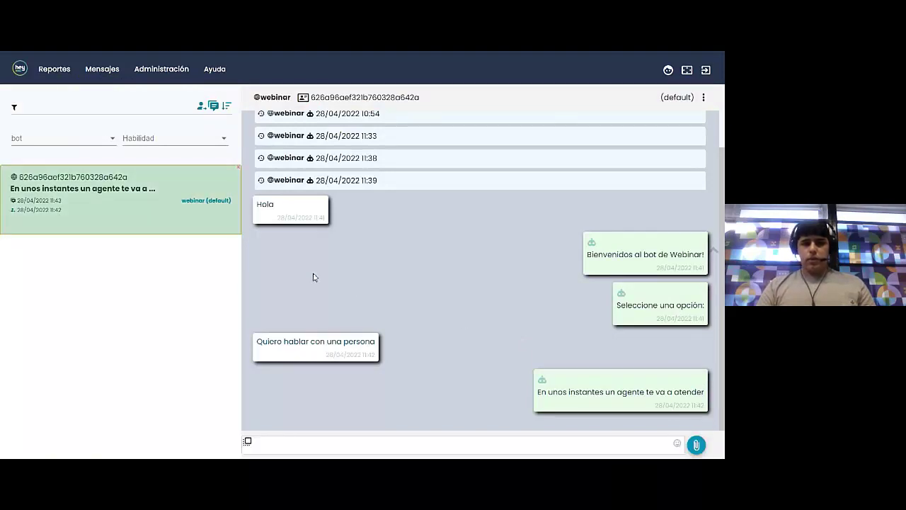
click(302, 444)
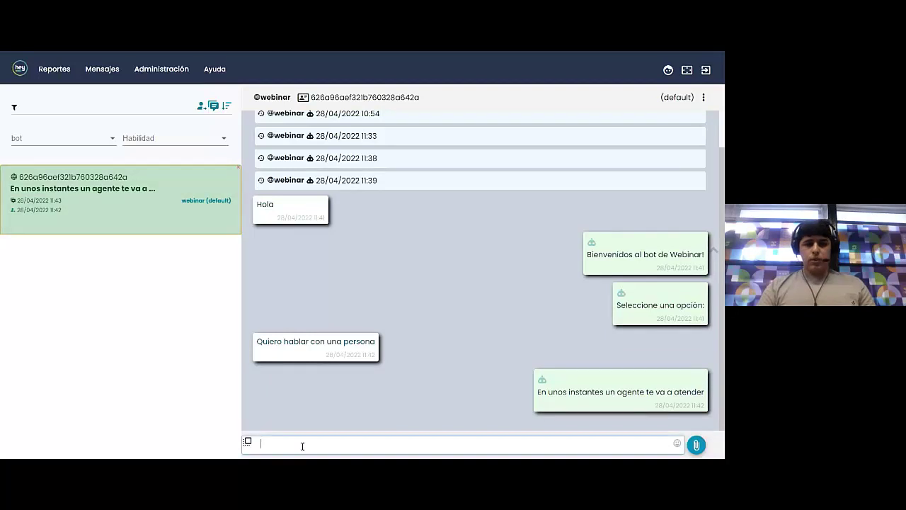
text(Prueba me)
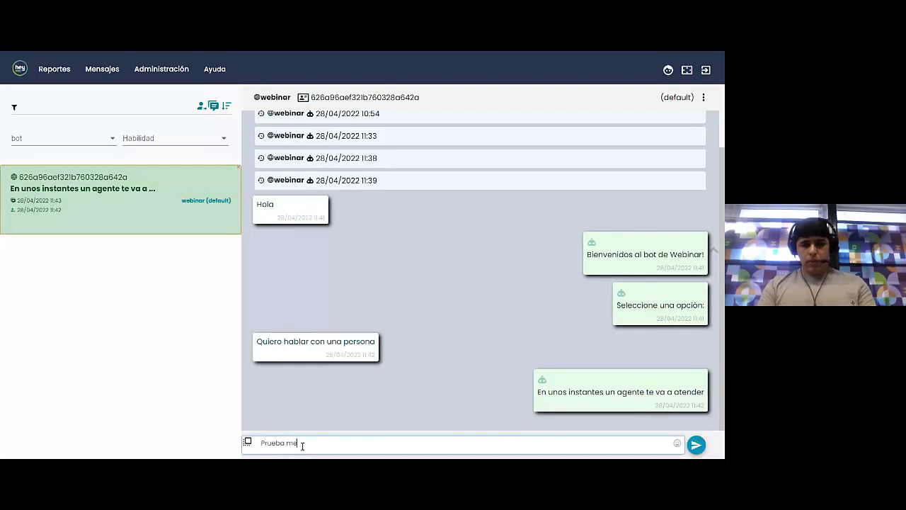
text(nsaje de panel)
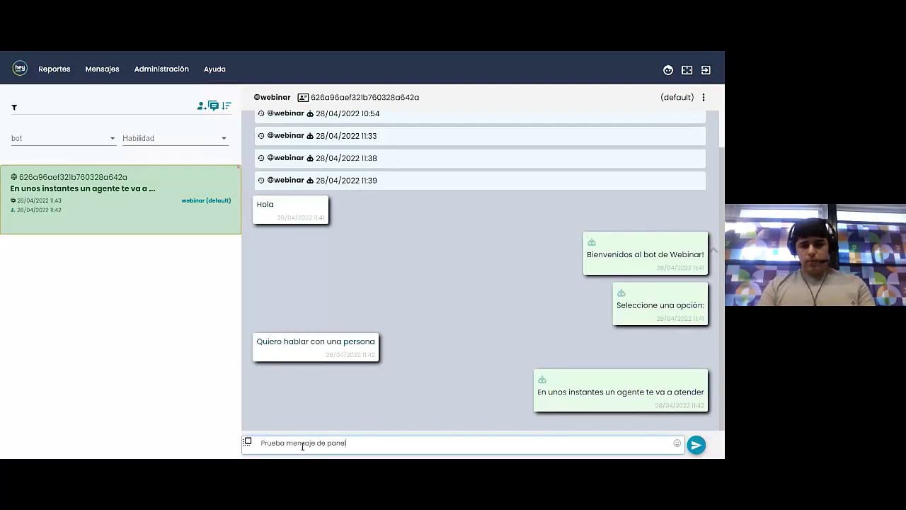
key(Return)
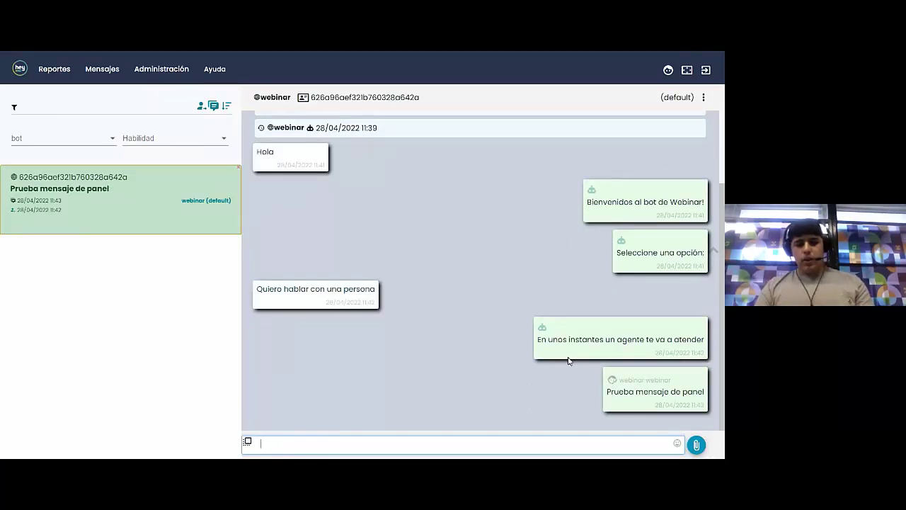
key(alt+Tab)
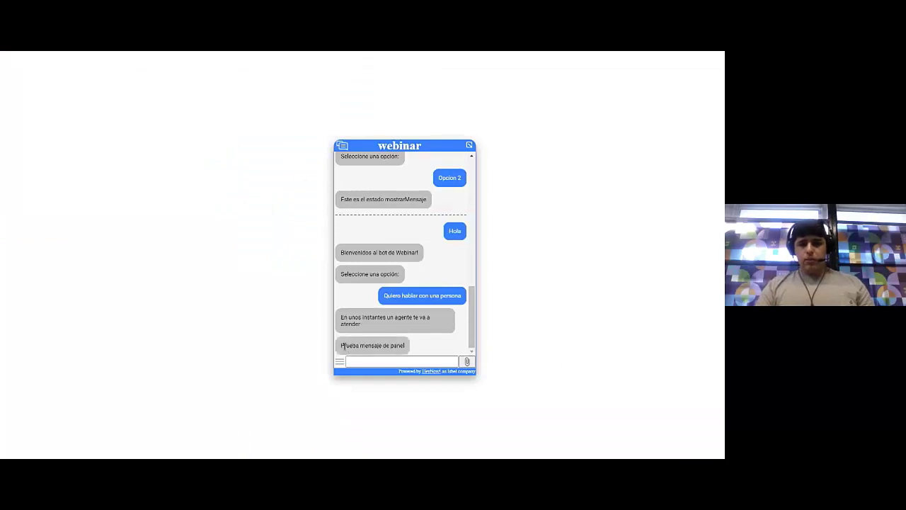
Reply 'Ahora yo contesto' as the visitor in the chat widget
drag(342, 345, 395, 346)
click(388, 363)
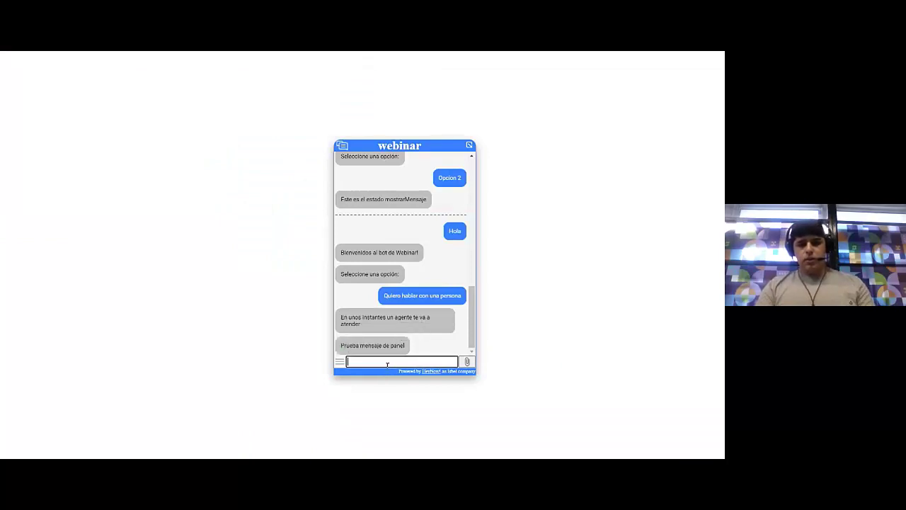
text(Ahora yo contesto)
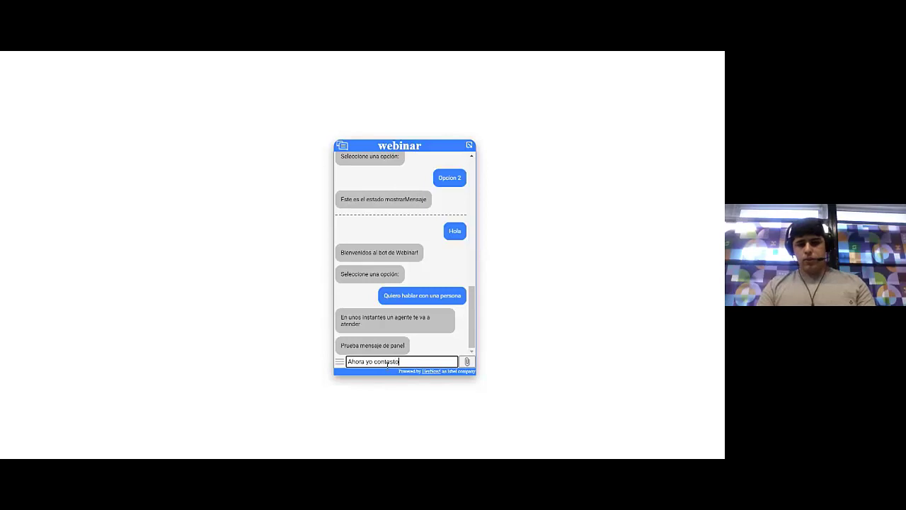
key(Return)
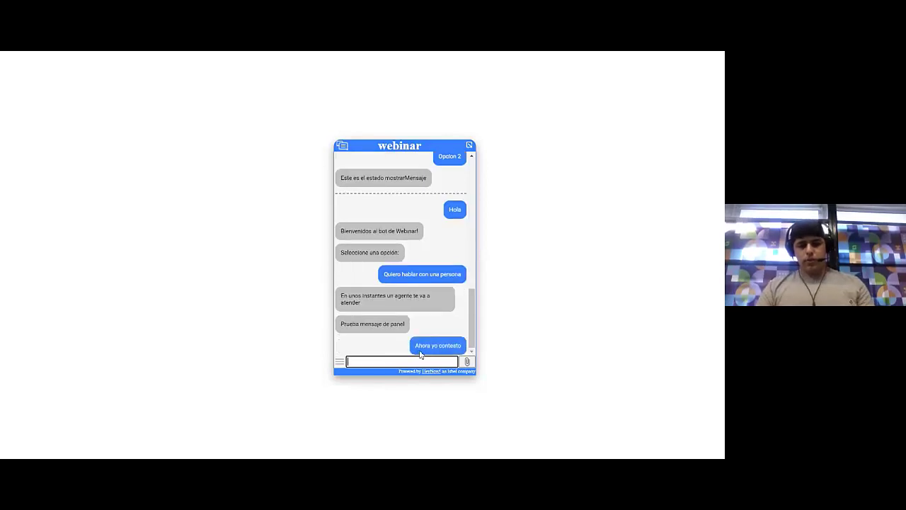
In the agent panel, check the visitor's reply and end the conversation session with Finalizar
key(alt+Tab)
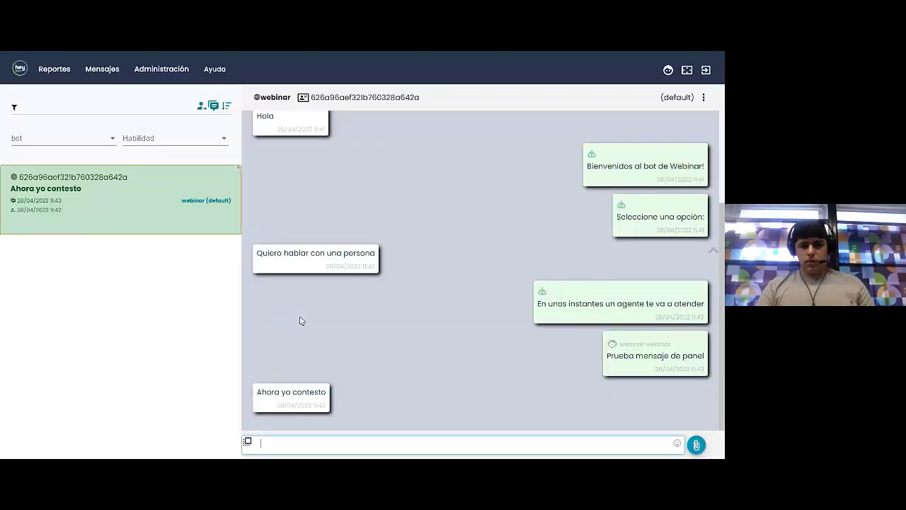
triple_click(313, 396)
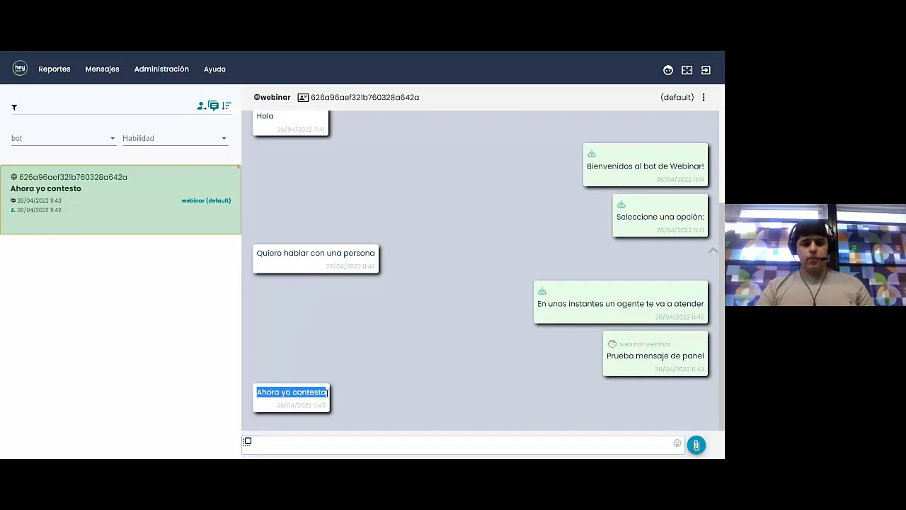
click(320, 392)
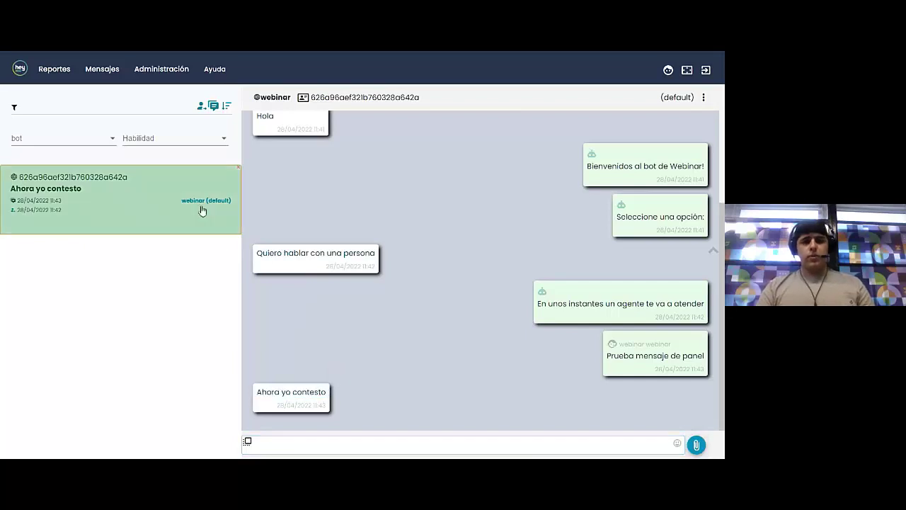
click(239, 172)
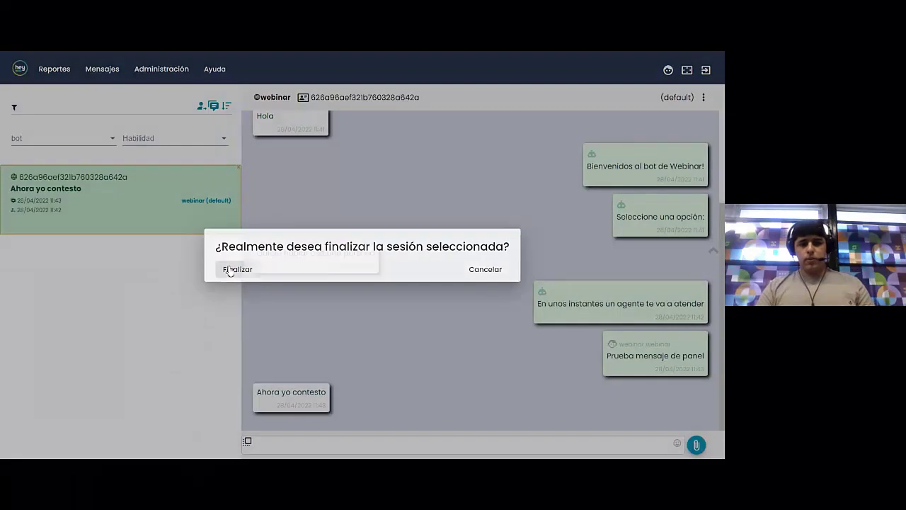
click(228, 267)
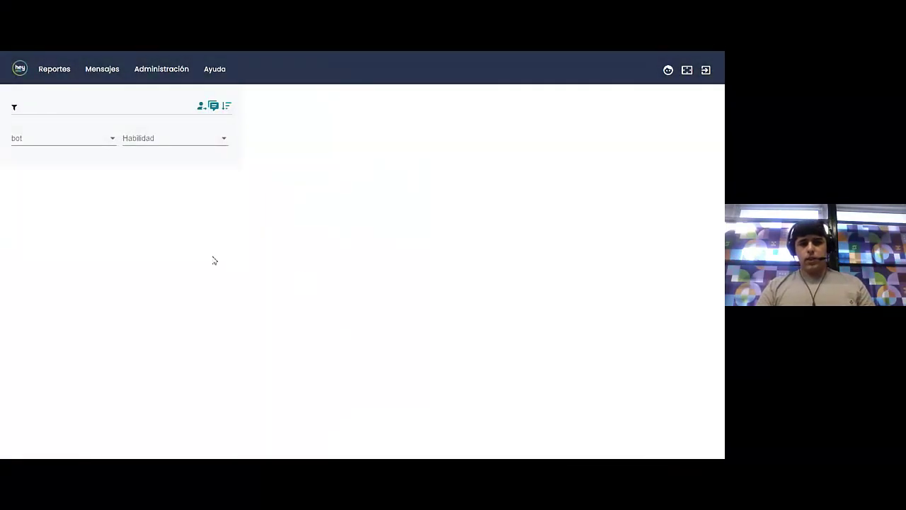
Load Webinar 2022 in Edicion de comportamientos and expand its endSession state
click(151, 73)
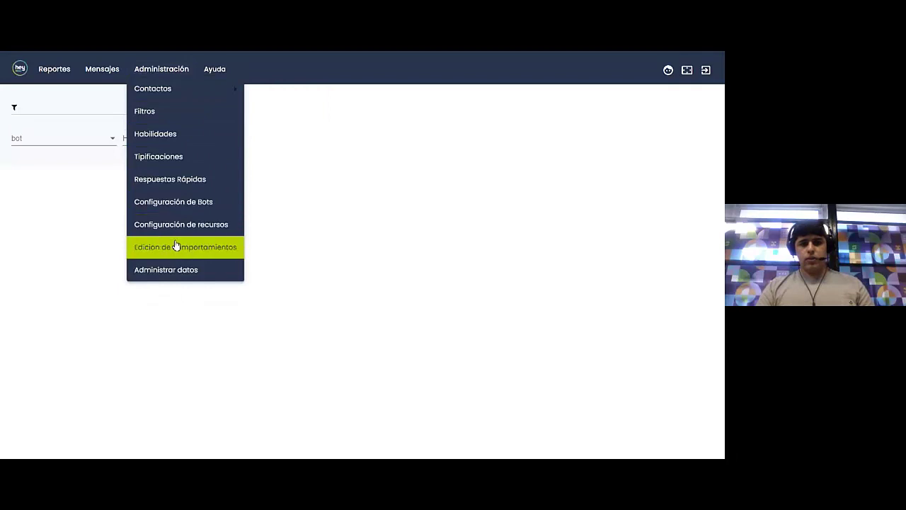
click(174, 245)
click(63, 104)
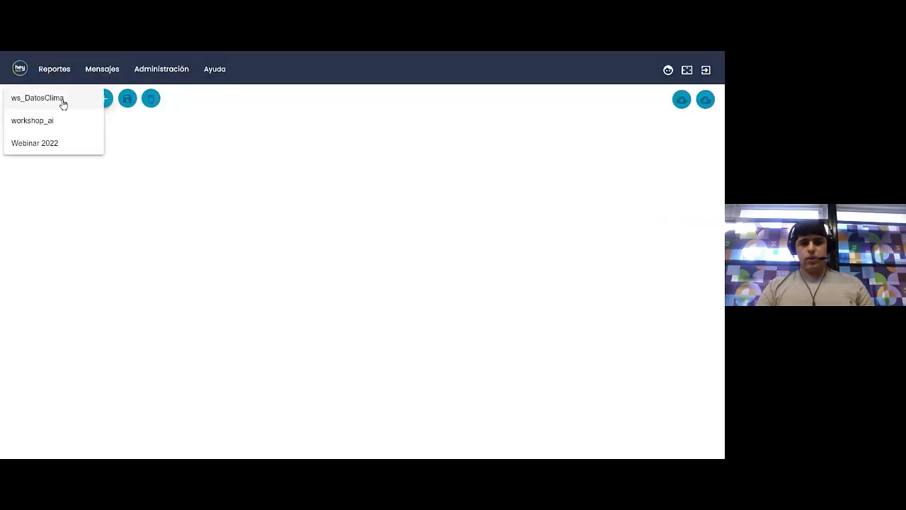
click(47, 148)
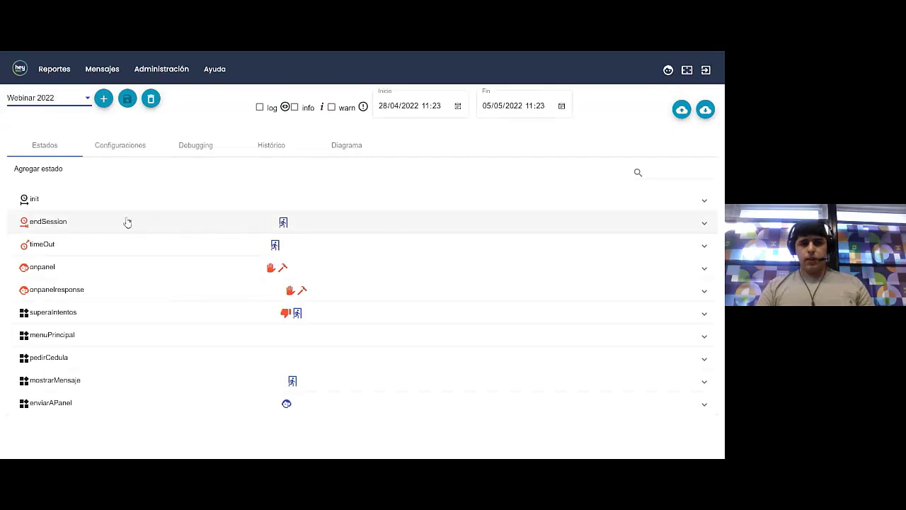
click(162, 231)
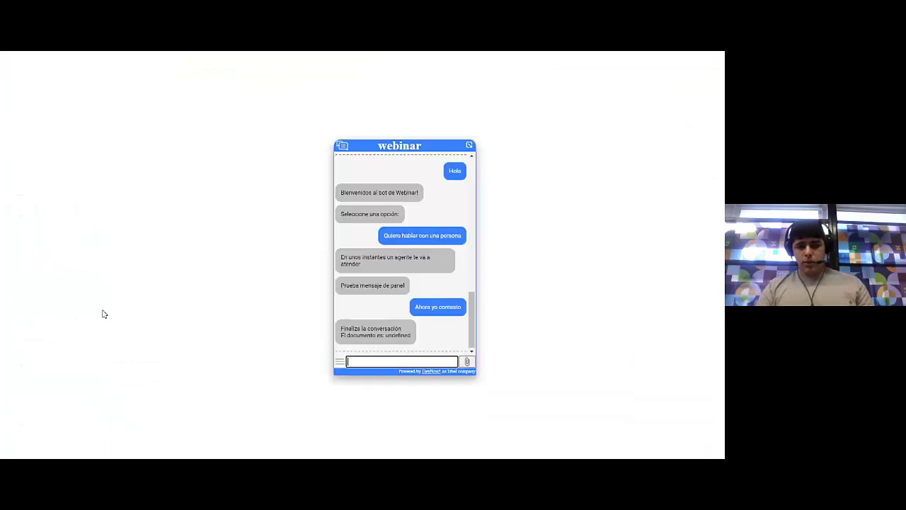
Point out 'undefined' in the closing message and minimize the webinar chat window
drag(386, 334, 411, 335)
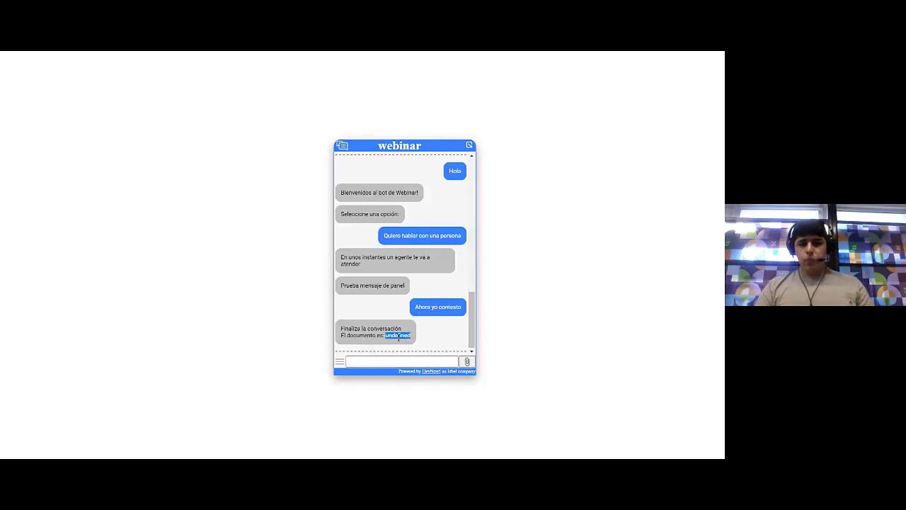
click(399, 337)
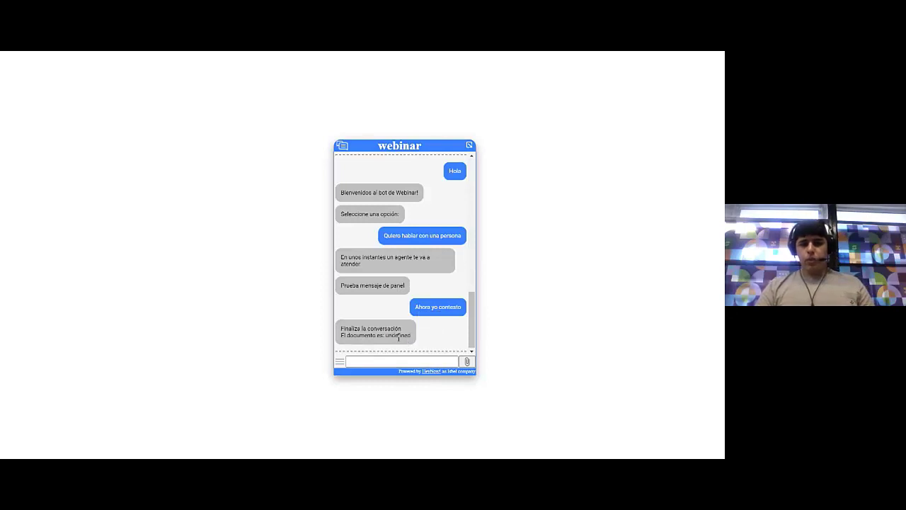
click(401, 150)
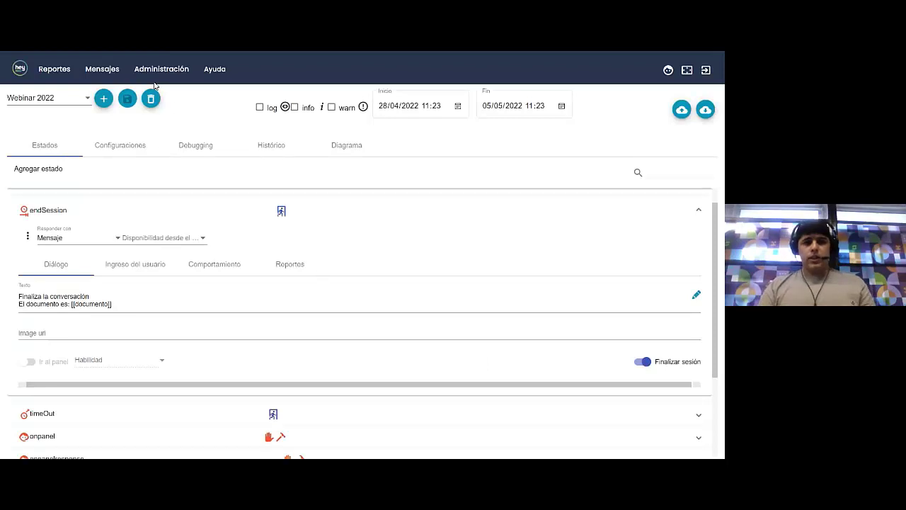
click(157, 71)
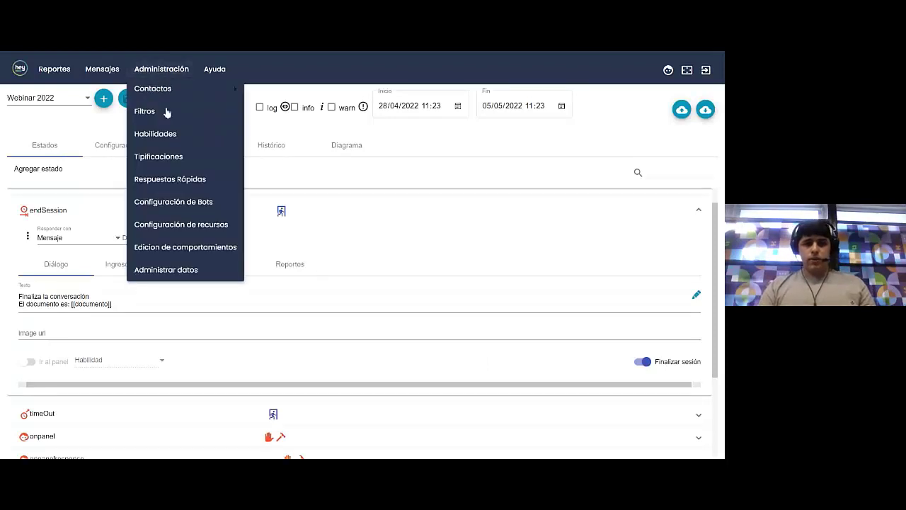
click(186, 205)
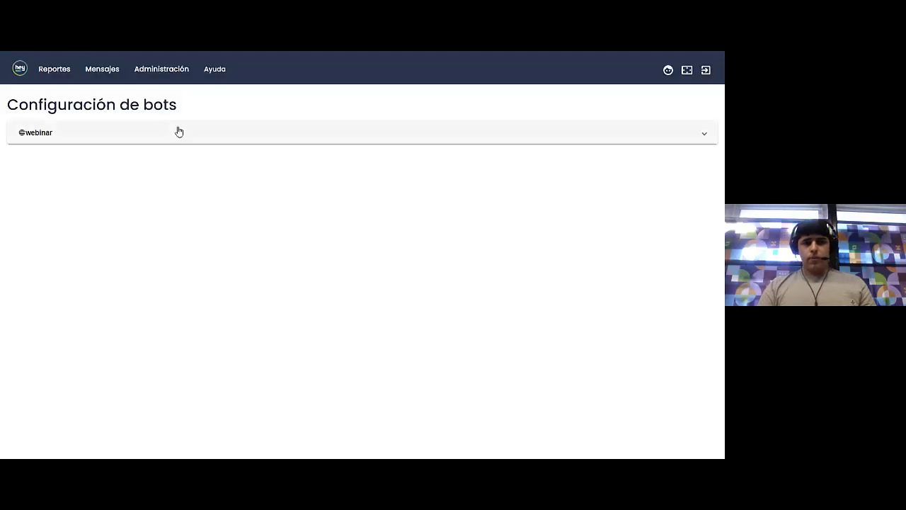
click(178, 135)
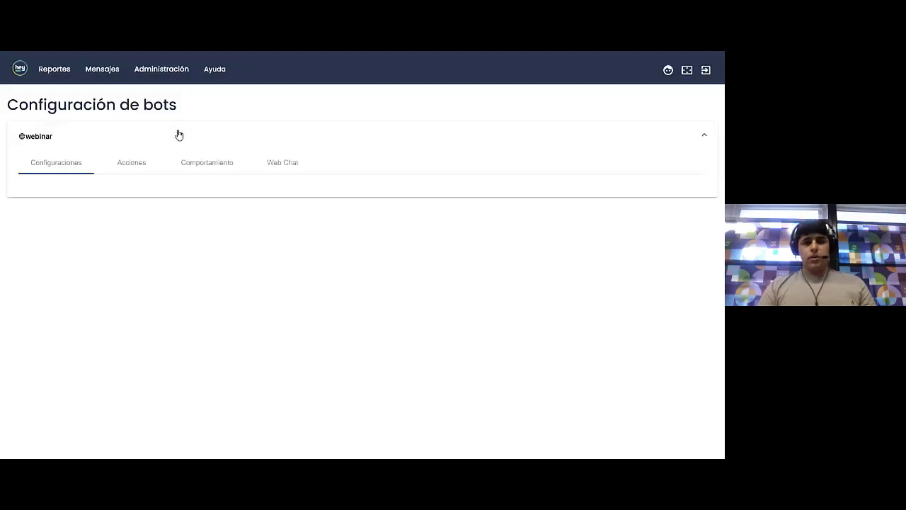
click(202, 170)
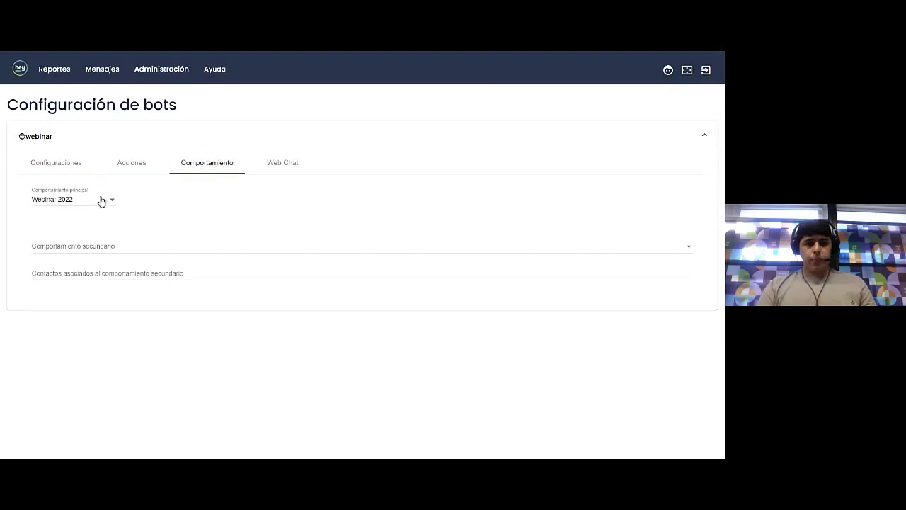
click(101, 200)
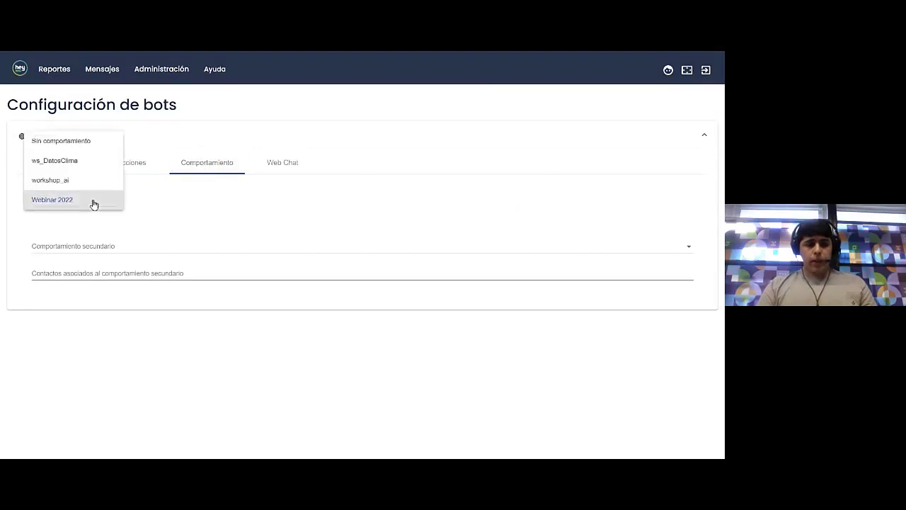
click(60, 163)
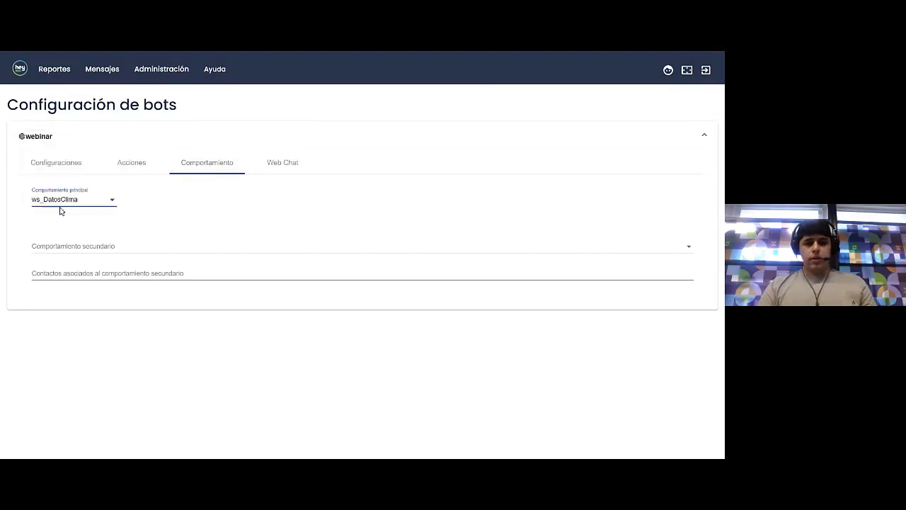
click(79, 219)
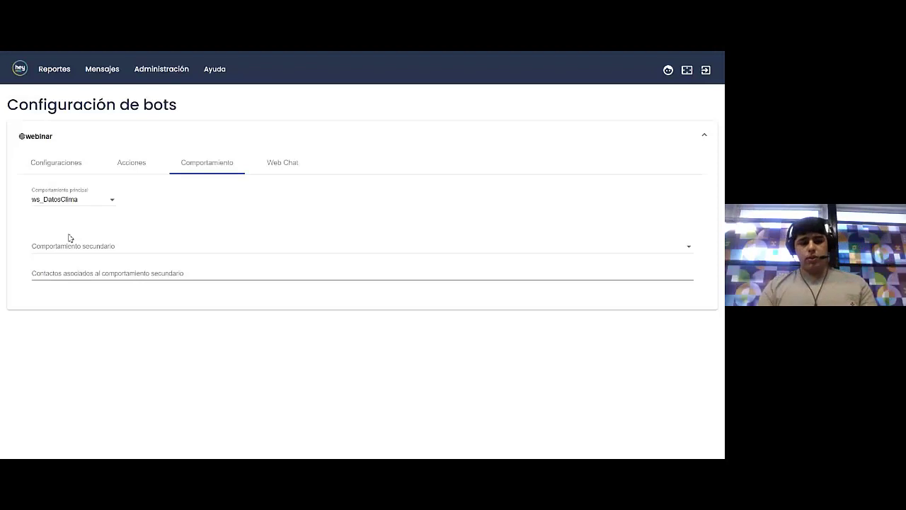
key(F5)
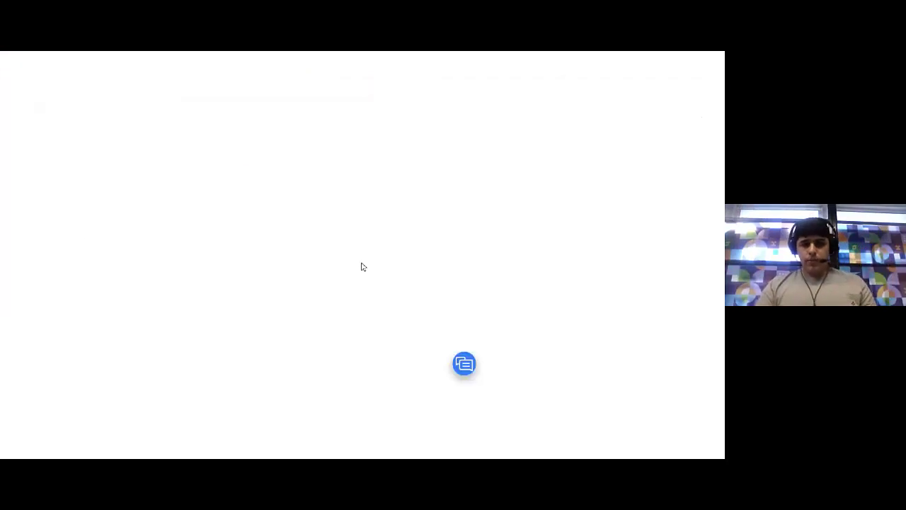
Open the webinar chat, send a city name to the weather bot and review its reply
click(464, 363)
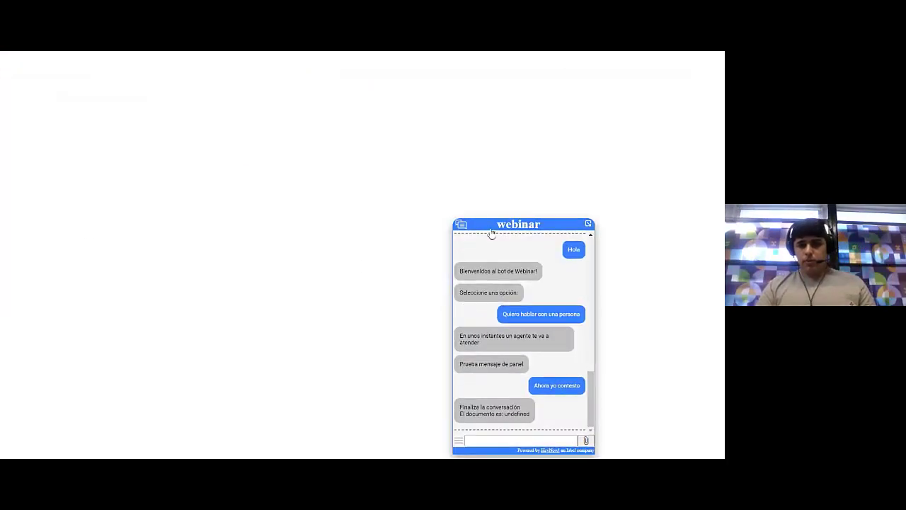
drag(491, 233, 412, 195)
click(431, 401)
text(H)
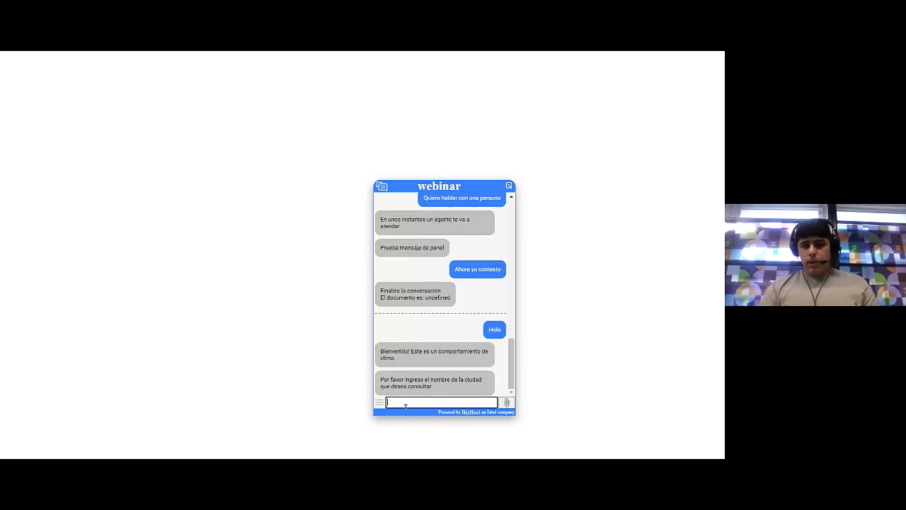
text(iur)
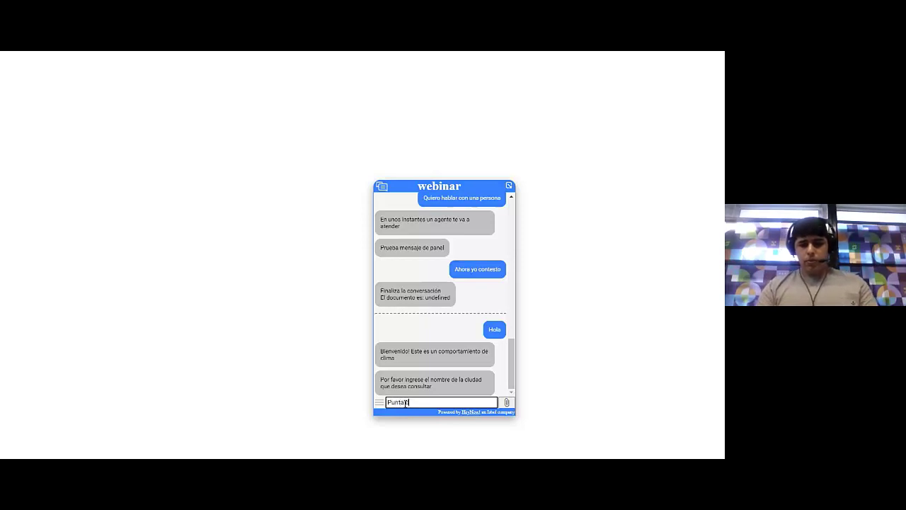
key(Return)
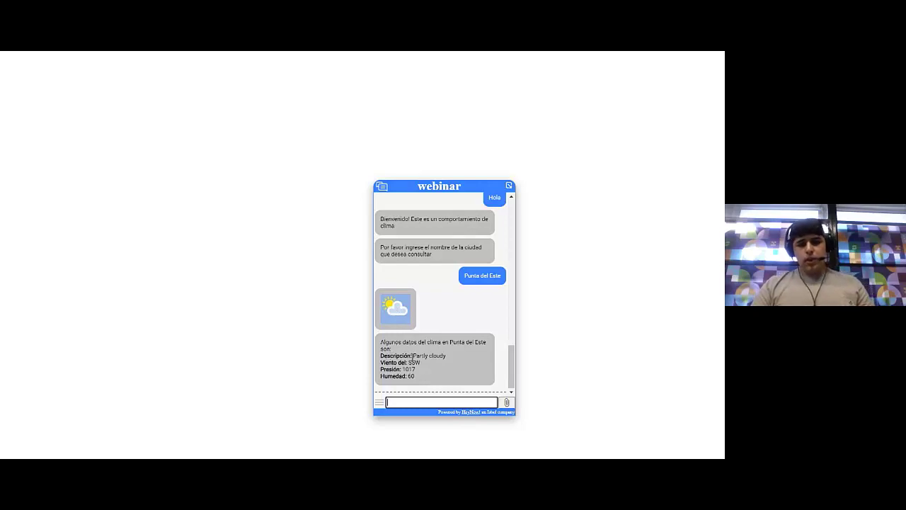
drag(413, 356, 386, 351)
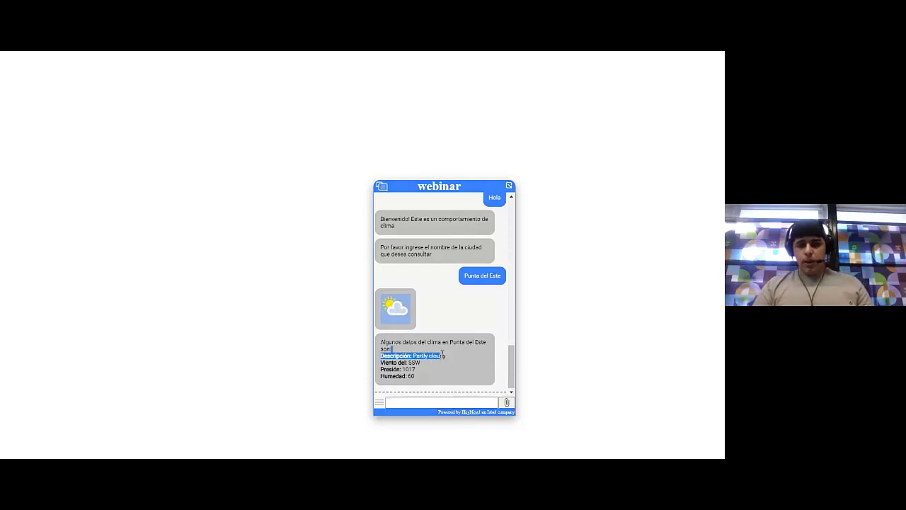
click(407, 368)
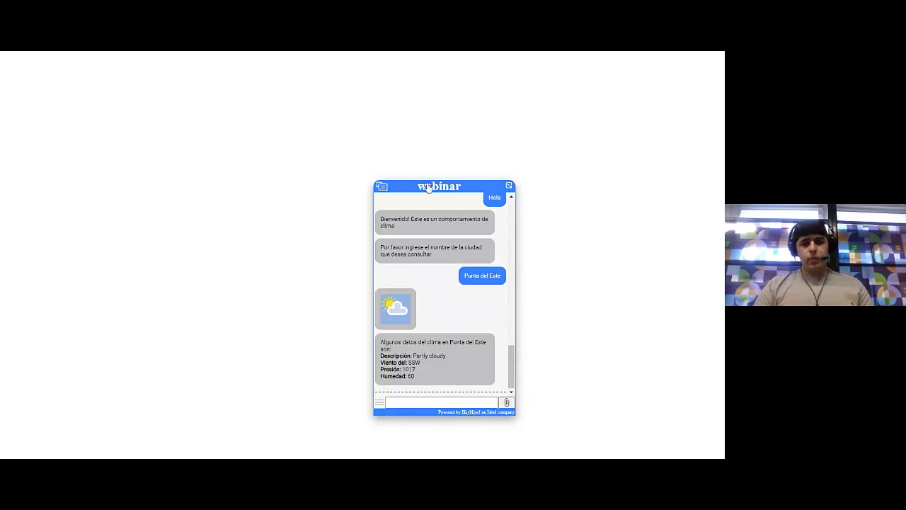
Send 'hola' and 'Montevideo' to get Montevideo's weather report, then close the chat
click(403, 403)
text(hola)
key(Return)
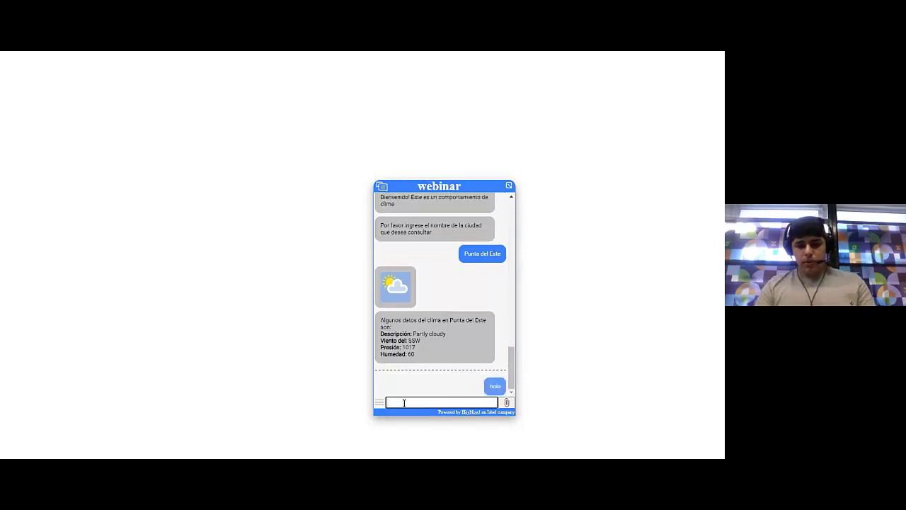
text(Montevideo)
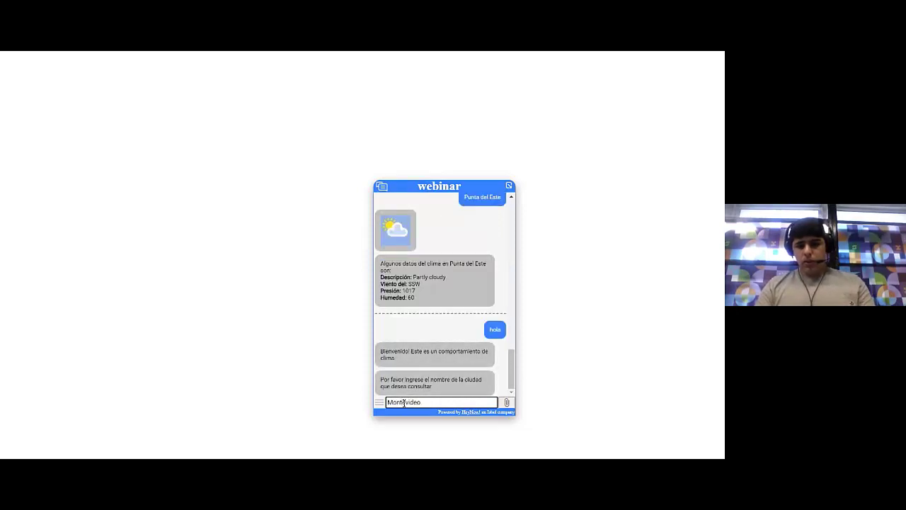
key(Return)
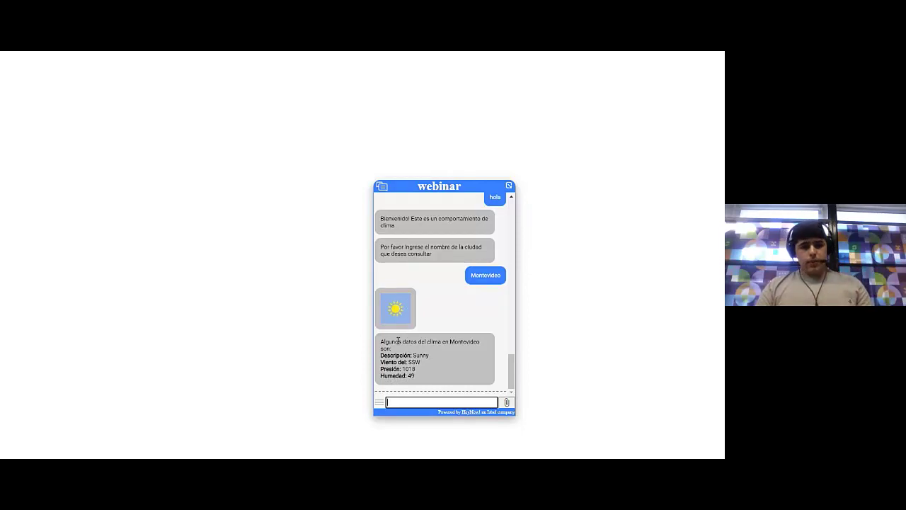
click(436, 188)
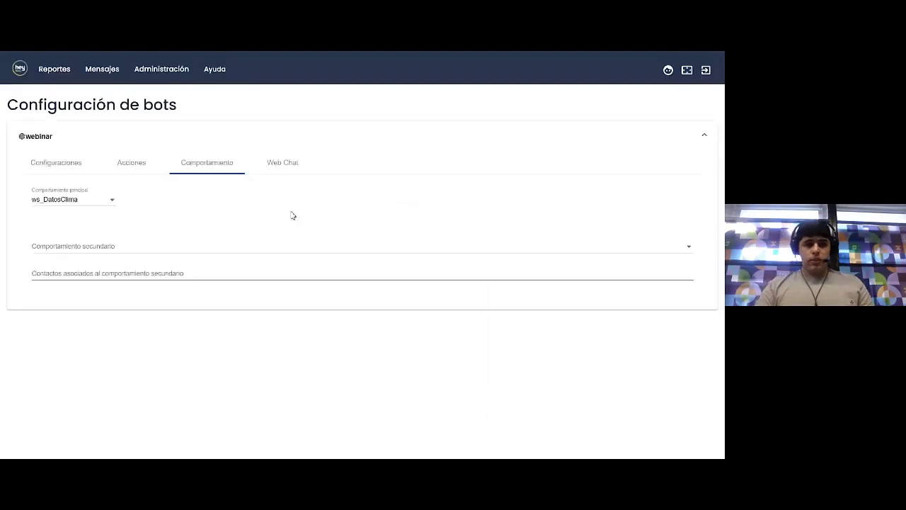
Set the webinar bot's Comportamiento principal to workshop_ai and reload the page with F5
click(97, 200)
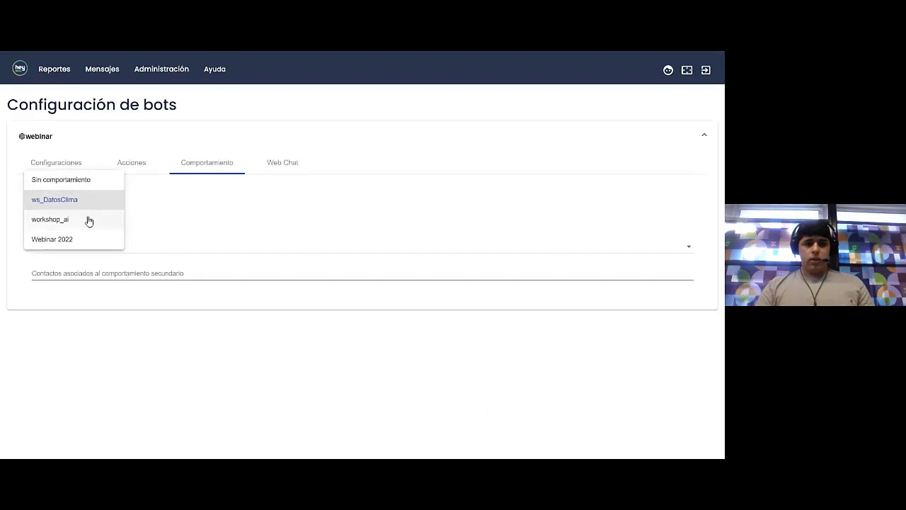
click(86, 224)
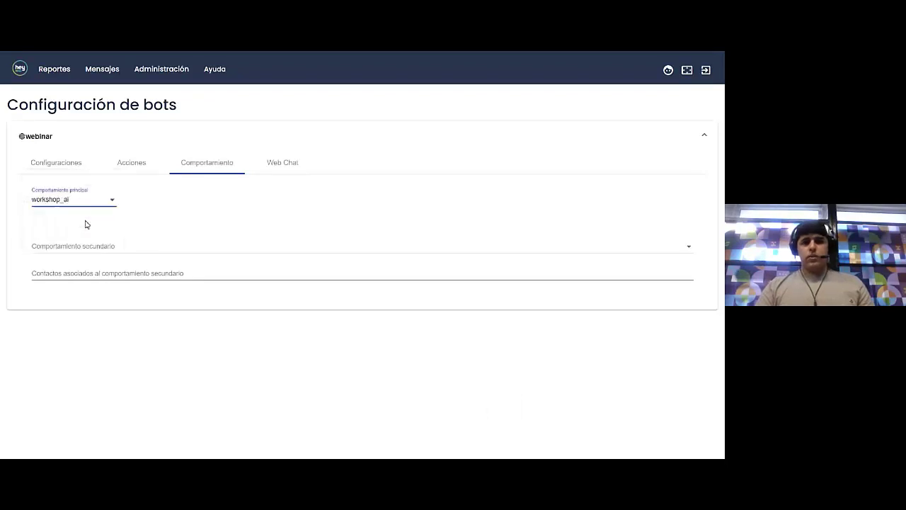
click(185, 219)
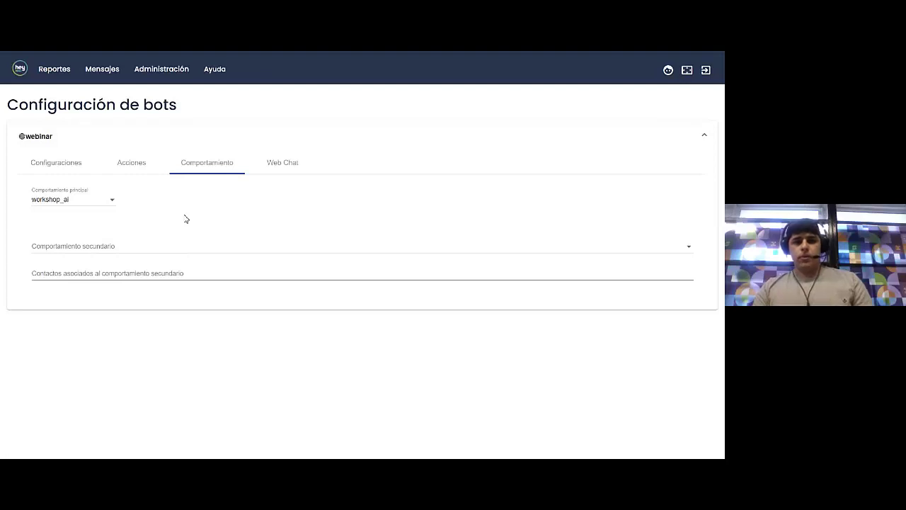
key(F5)
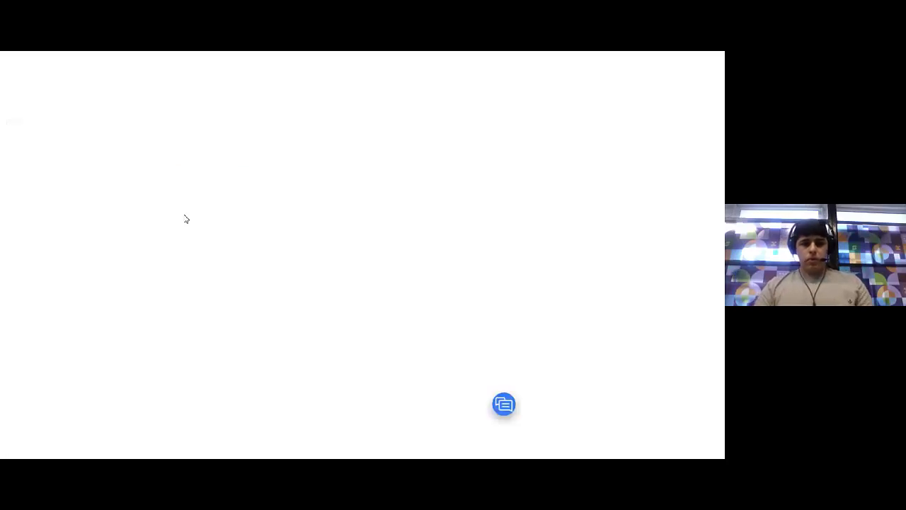
Open the webinar chat widget and greet the bot with 'Hola'
click(503, 411)
drag(502, 411, 379, 182)
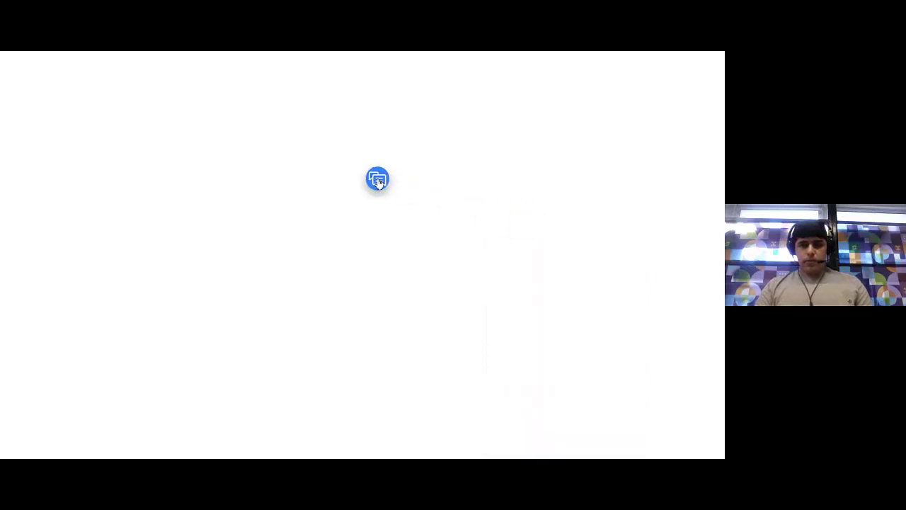
click(378, 179)
click(395, 389)
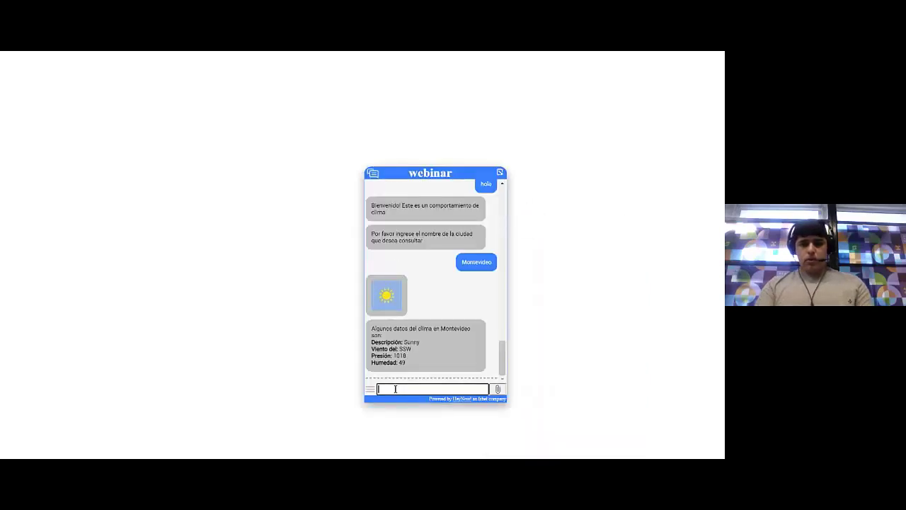
text(Hola)
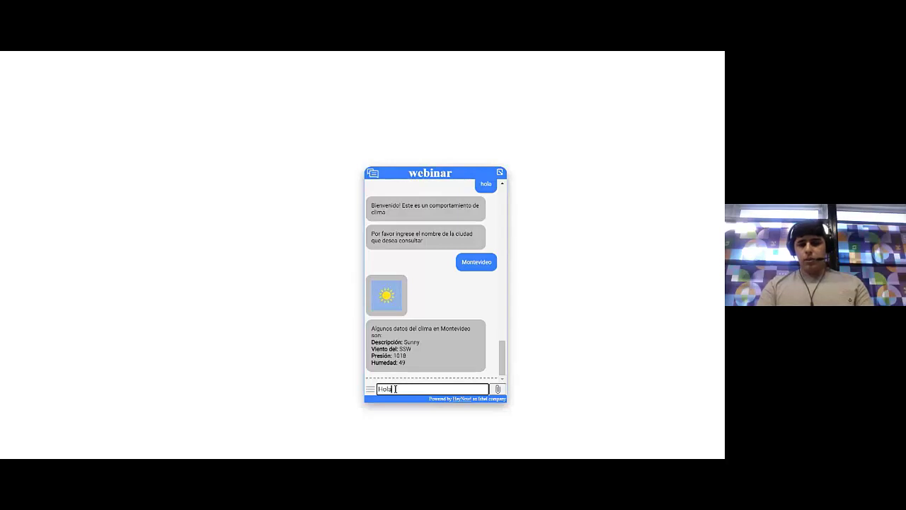
key(Return)
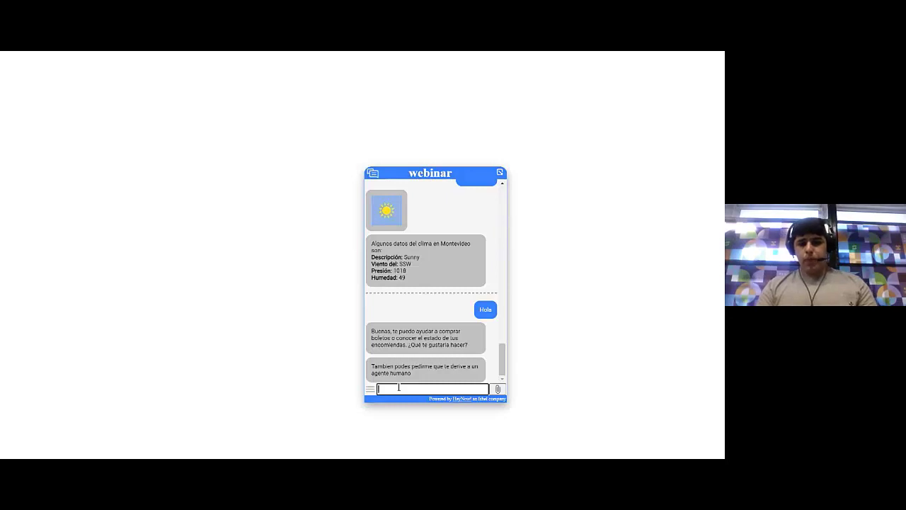
Request tickets for 'Mañana' from Montevideo to Buenos Aires and confirm the purchase
text(Pasaj)
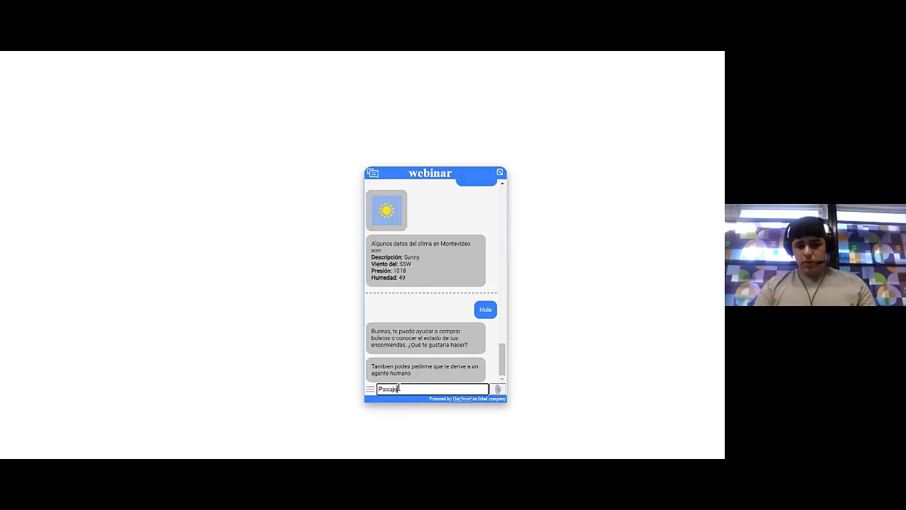
text(es)
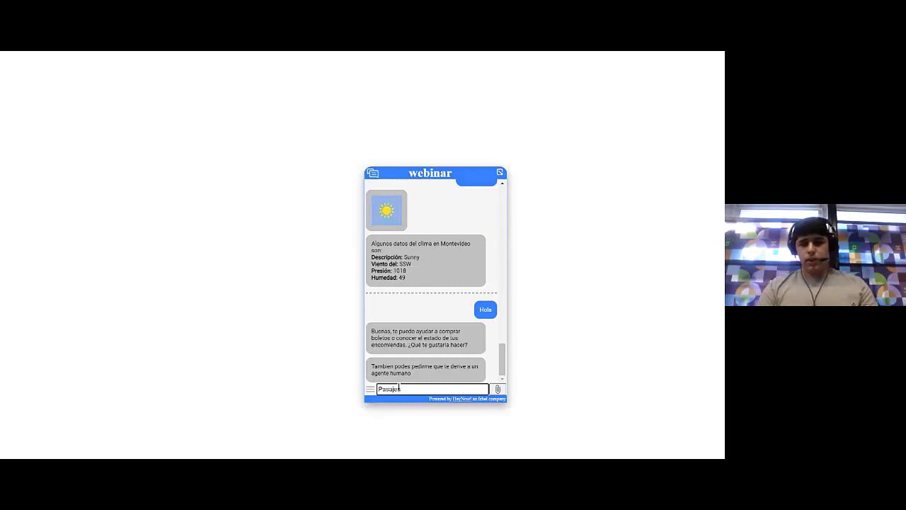
key(Return)
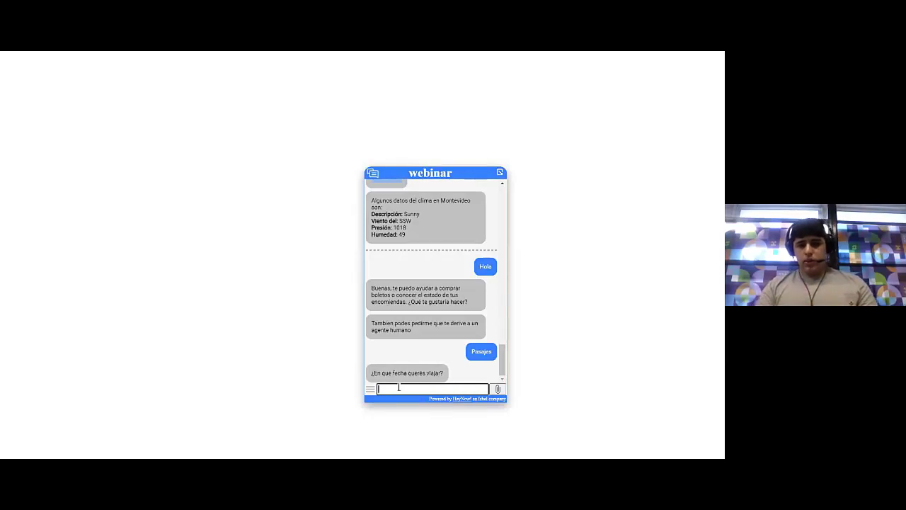
text(Mañana)
key(Return)
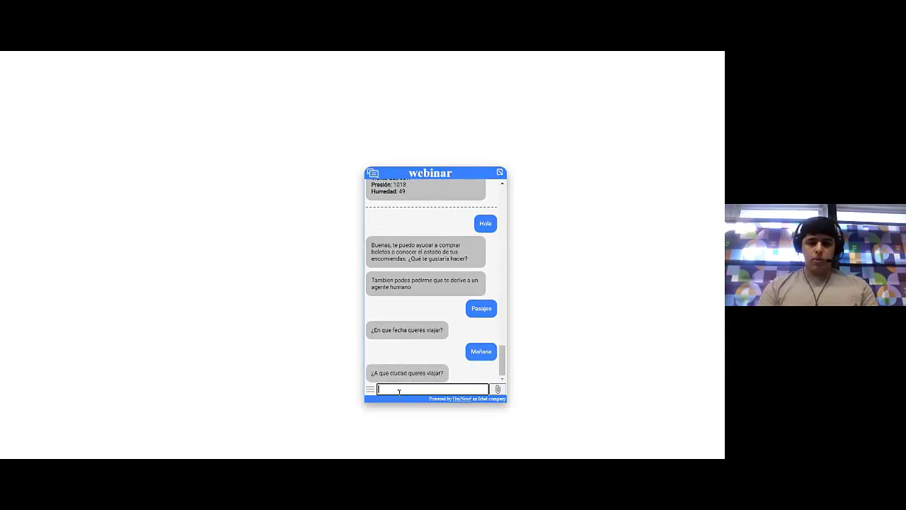
text(Punta de)
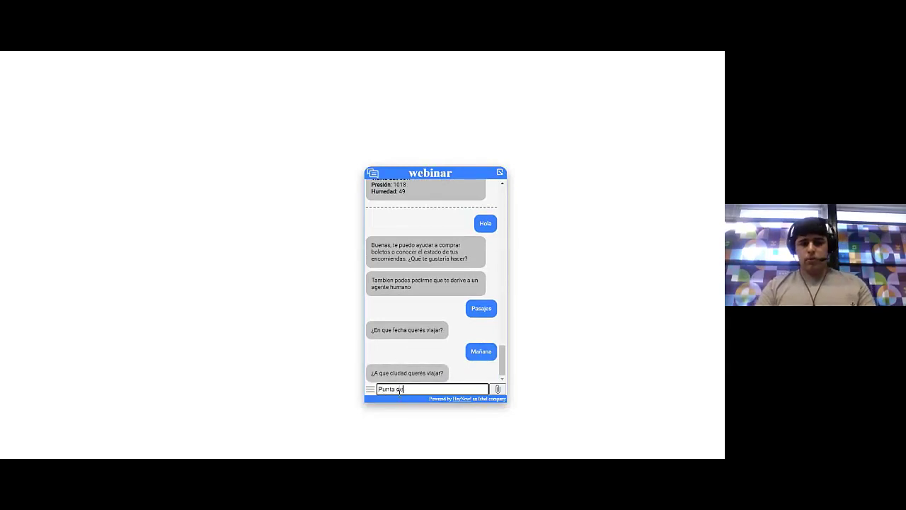
key(BackSpace)
key(BackSpace)
key(BackSpace)
key(BackSpace)
key(BackSpace)
key(BackSpace)
key(BackSpace)
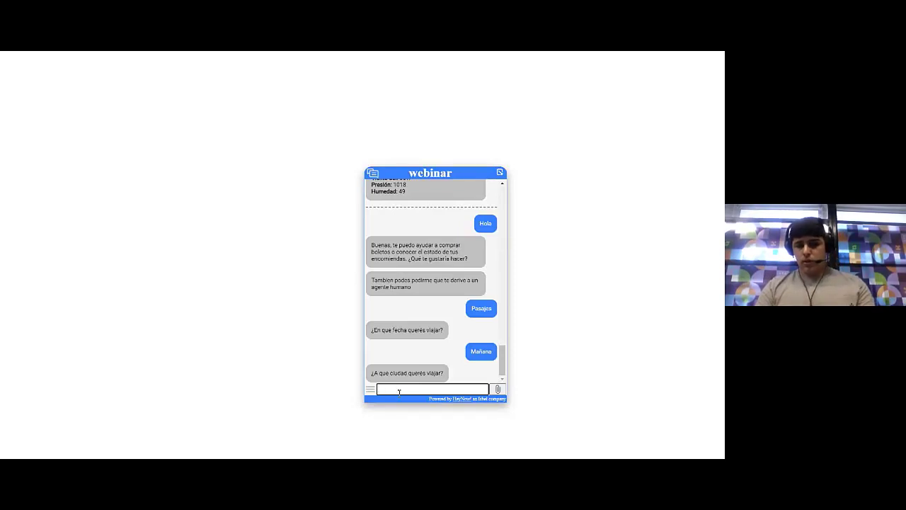
text(Buenos Aires)
key(Return)
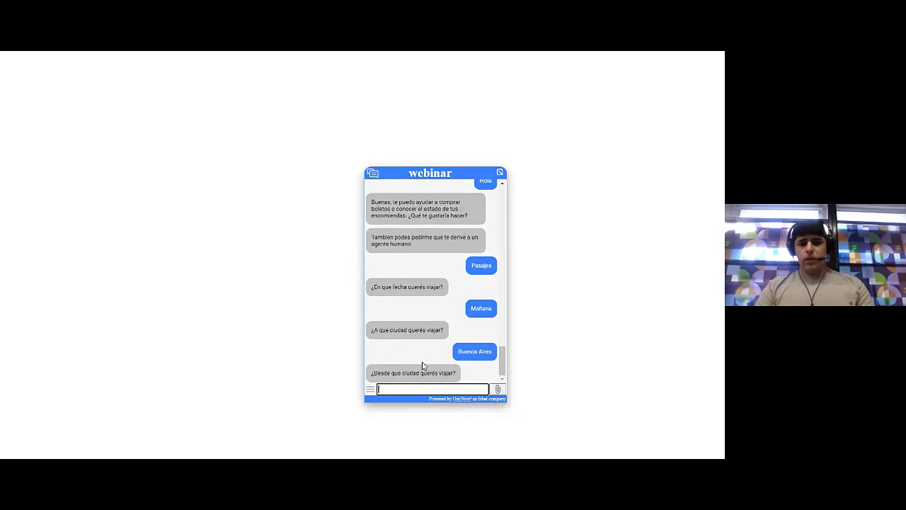
text(Mar del Plata)
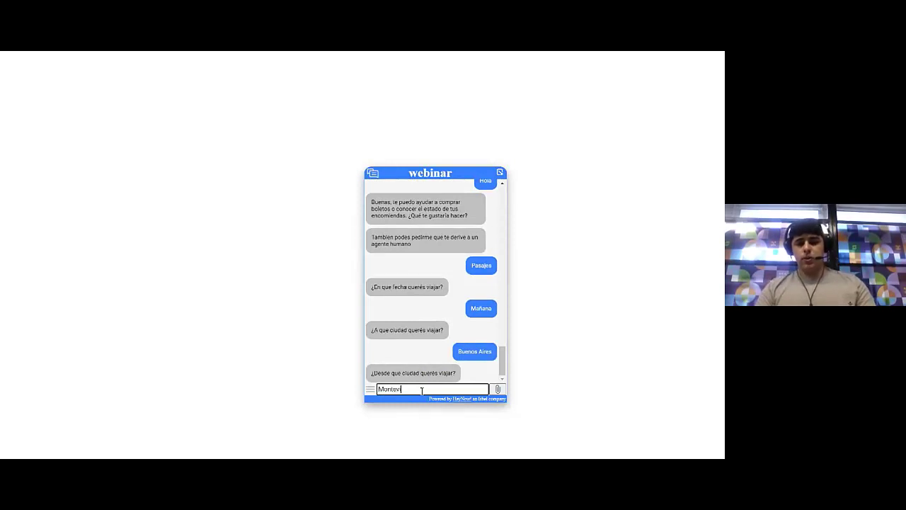
key(Return)
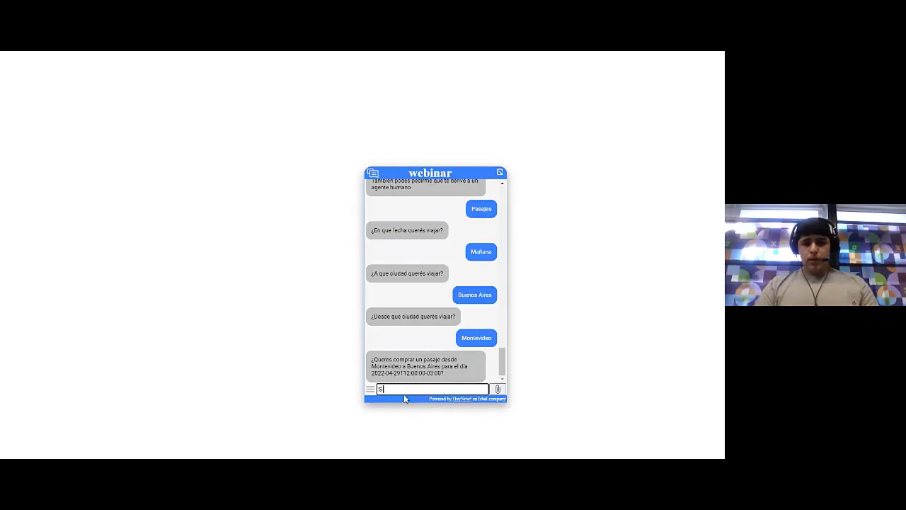
text(i)
key(Return)
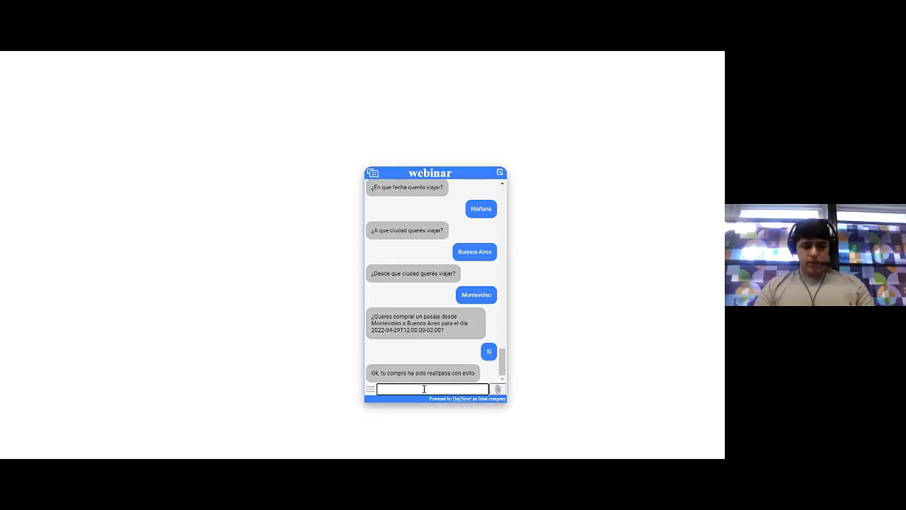
Start a second 'Pasaje' purchase, test 'pasado mañana', then answer 'Hoy' and give the destination
text(Pasaje)
key(Return)
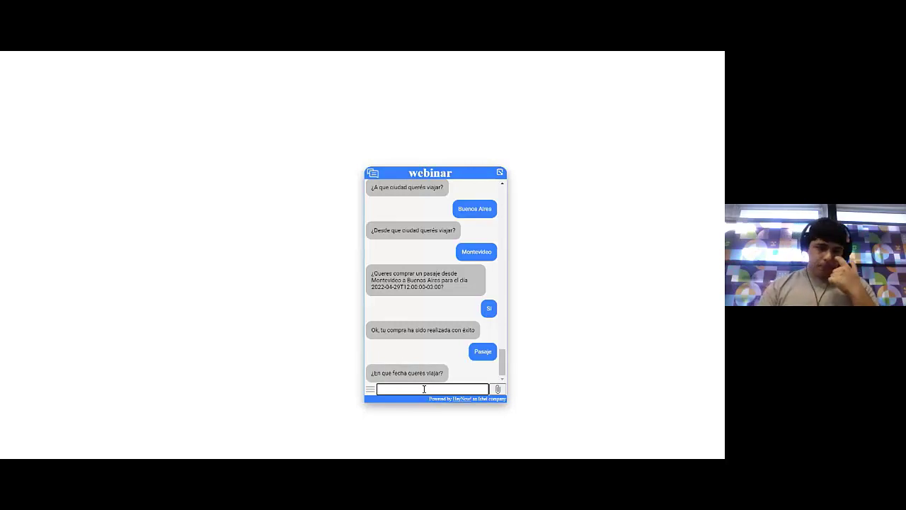
text(pasado mañana)
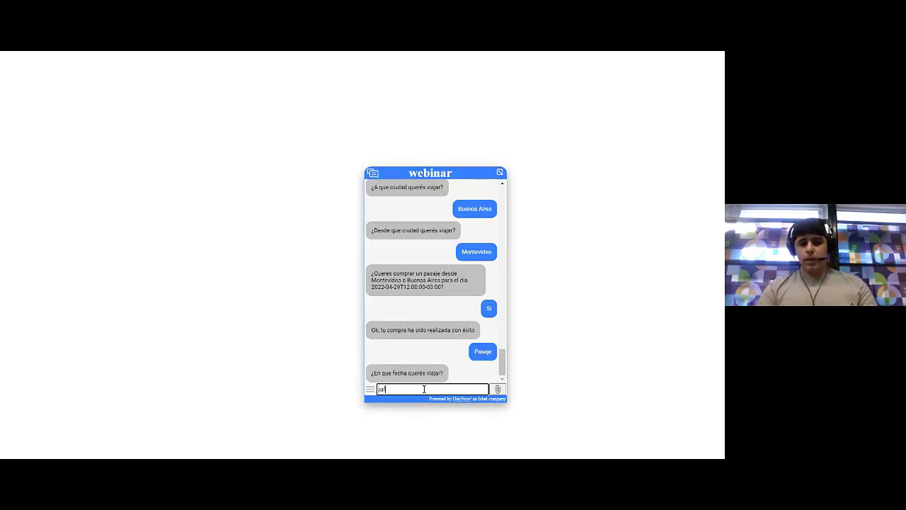
key(Return)
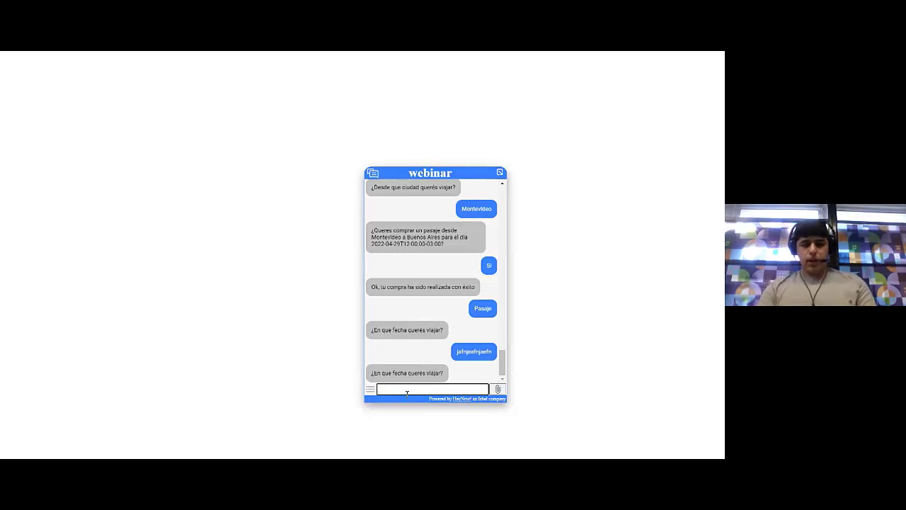
text(Hoy)
key(Return)
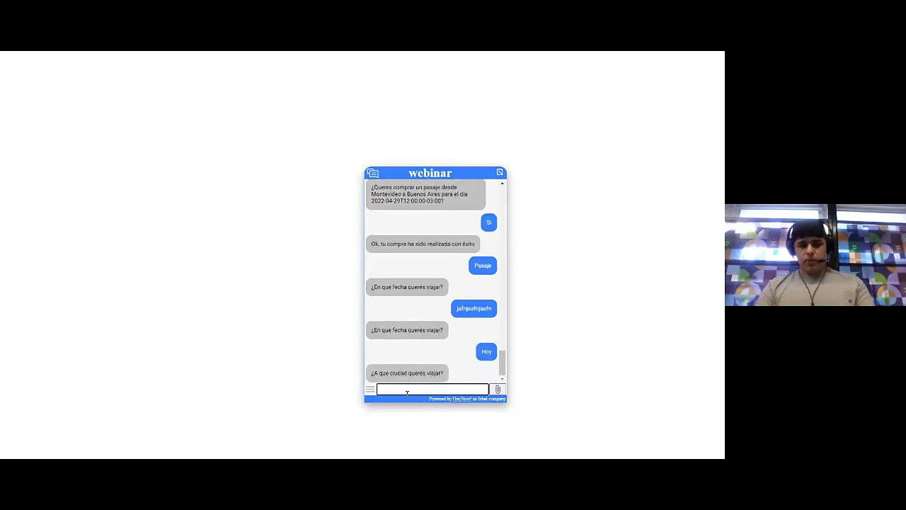
text(Montevideo)
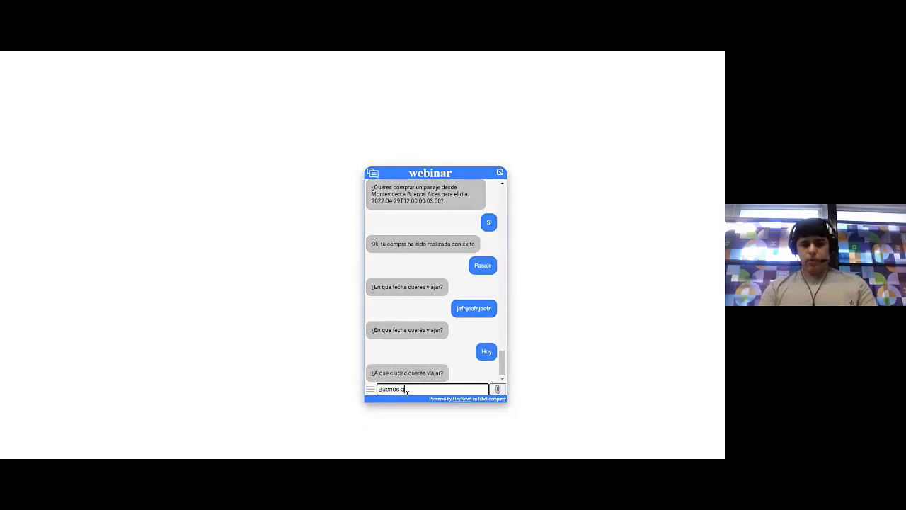
key(Return)
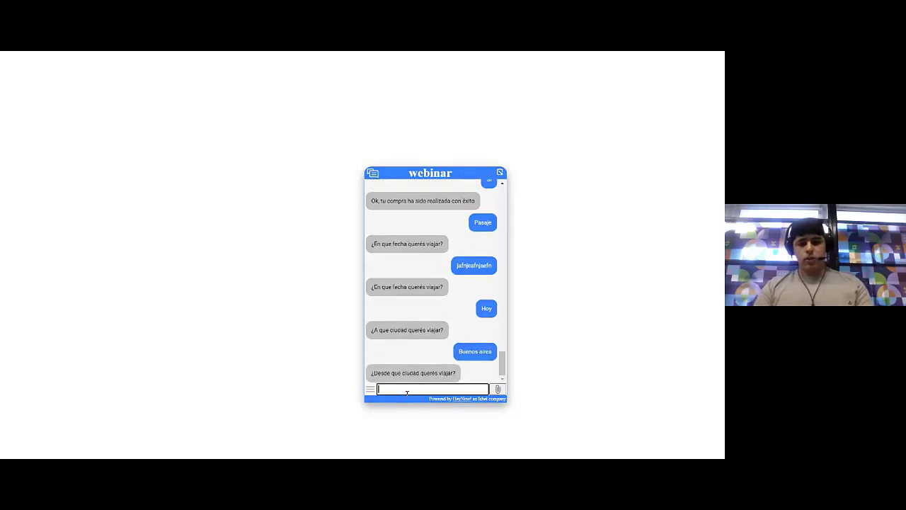
Enter Montevideo as the departure city and confirm the purchase with 'si'
text(Monte)
key(BackSpace)
key(BackSpace)
key(BackSpace)
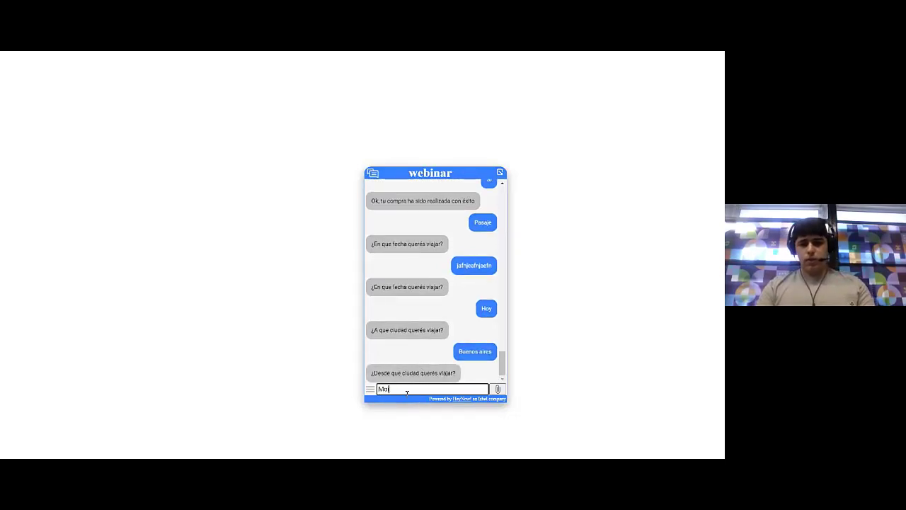
text(ntevide)
key(BackSpace)
key(BackSpace)
key(BackSpace)
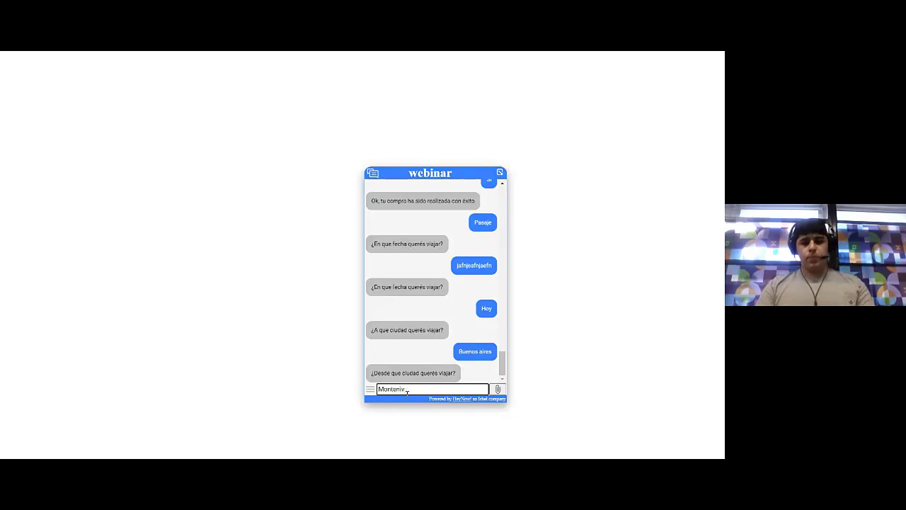
text(ideo)
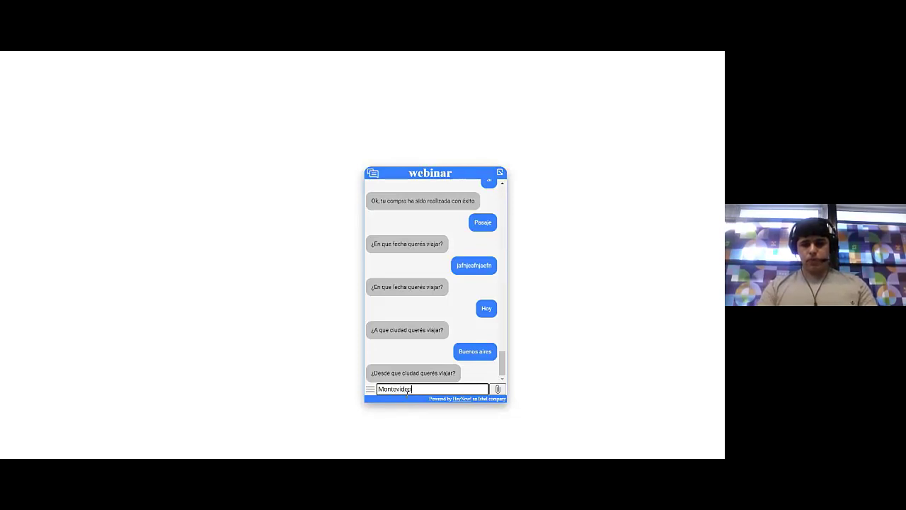
key(Return)
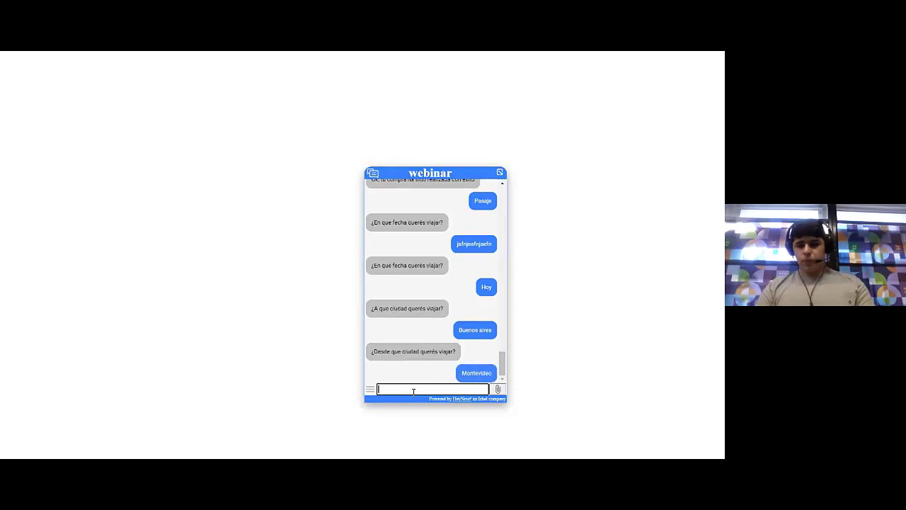
text(s)
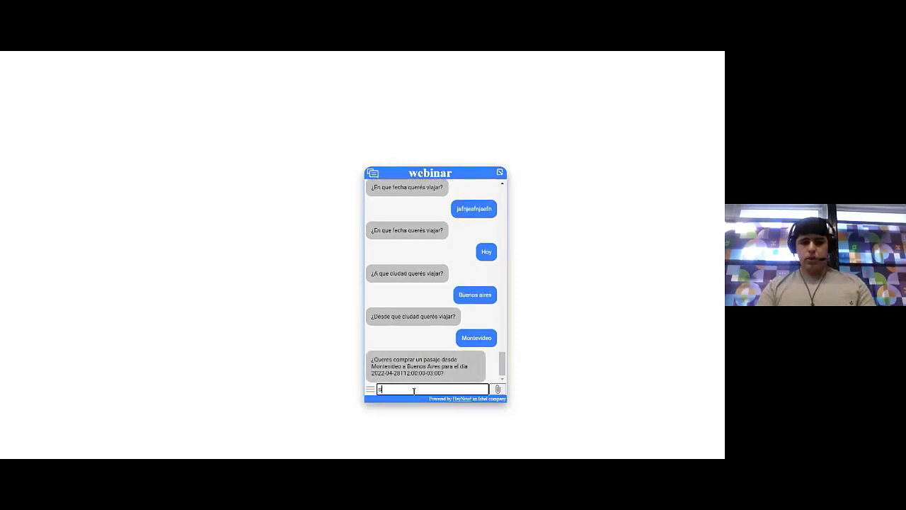
text(i)
key(Return)
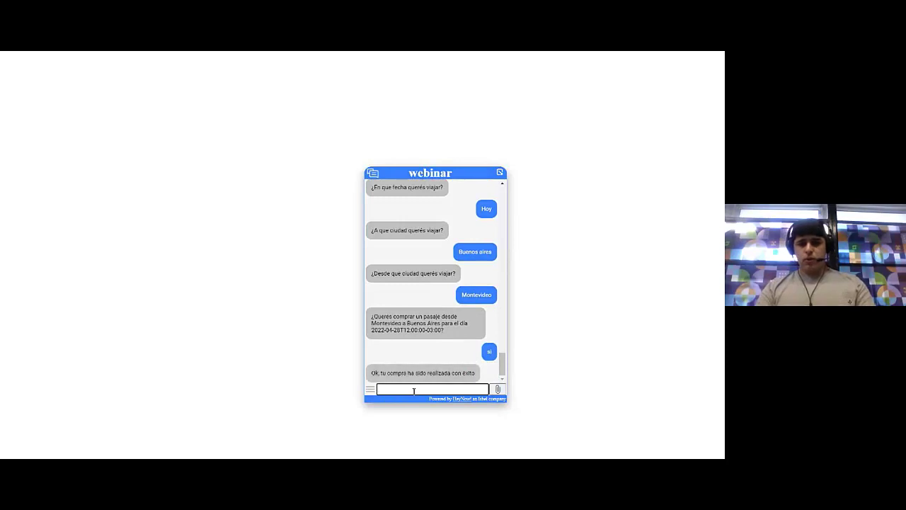
Send the nonsense message 'daskjfhedafkjnda' to trigger the bot's fallback reply
text(daskjfhedafkjnda)
key(Return)
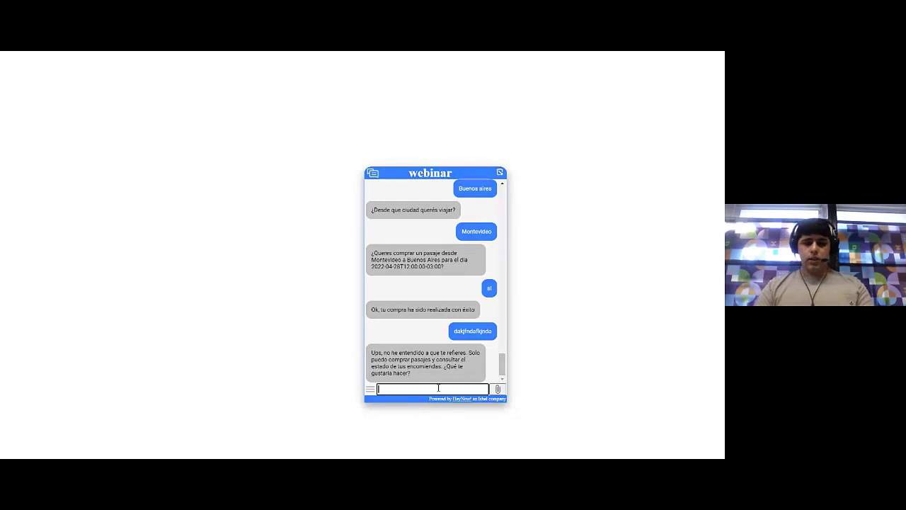
text(Hp)
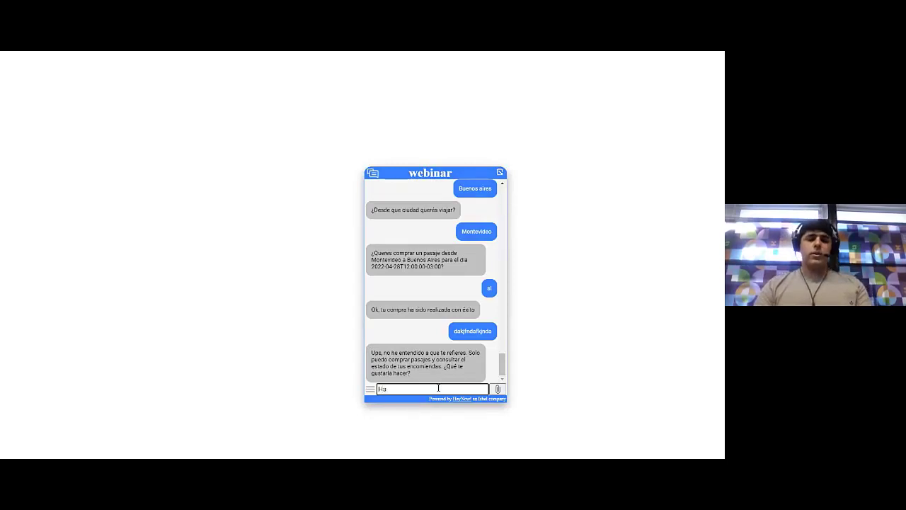
key(BackSpace)
key(BackSpace)
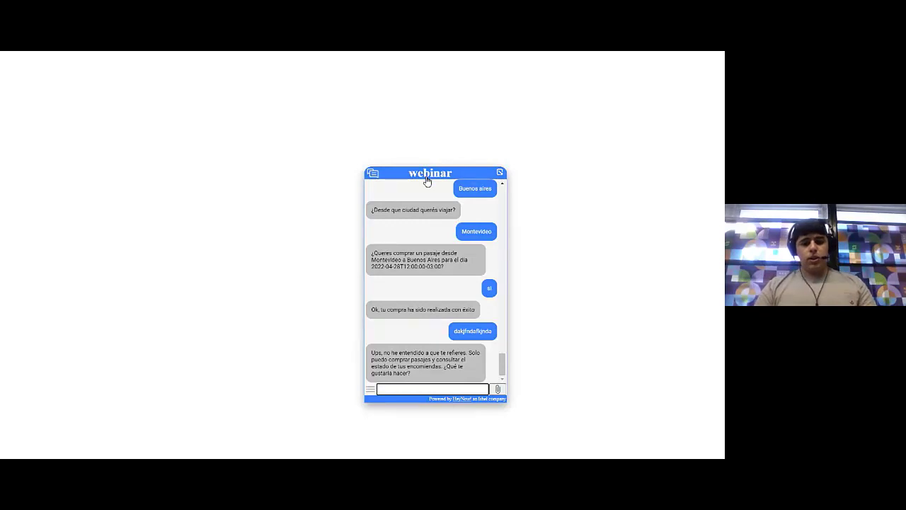
Collapse the chat, open Edición de comportamientos and load workshop_ai after briefly trying Webinar 2022
click(427, 181)
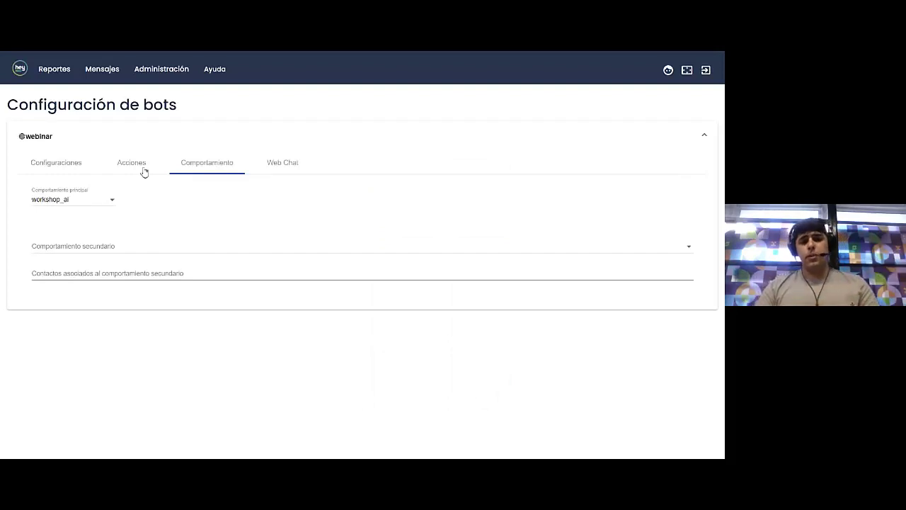
click(72, 168)
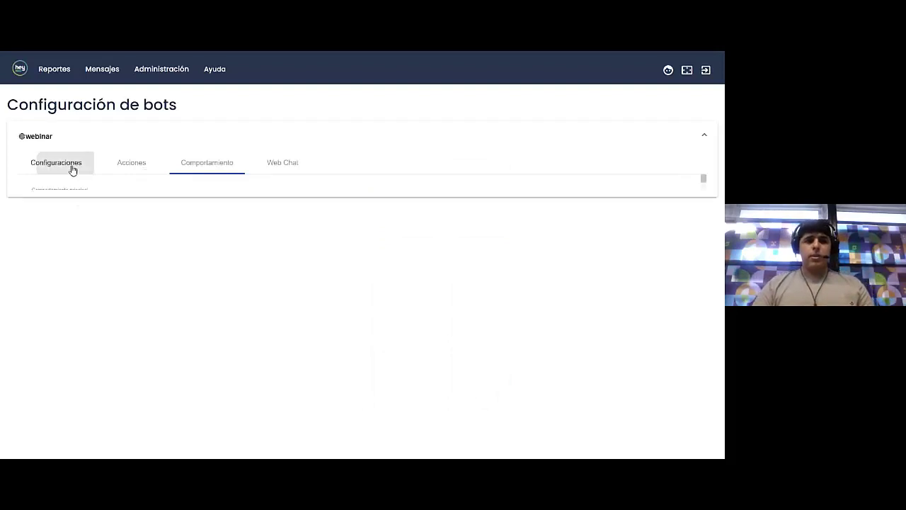
click(158, 71)
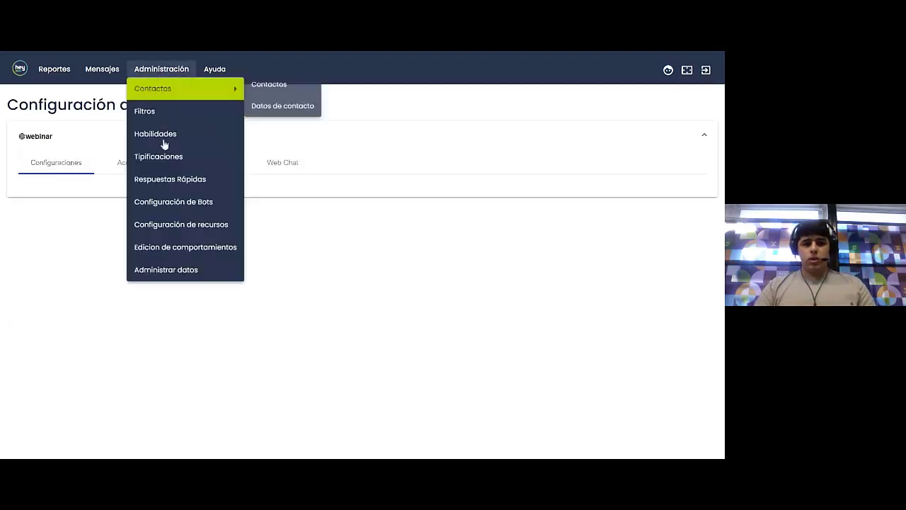
click(176, 249)
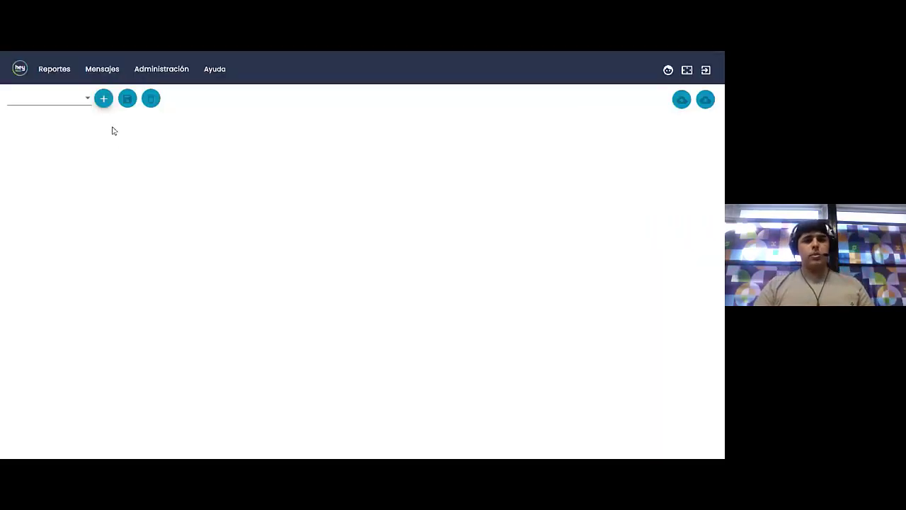
click(80, 107)
click(67, 142)
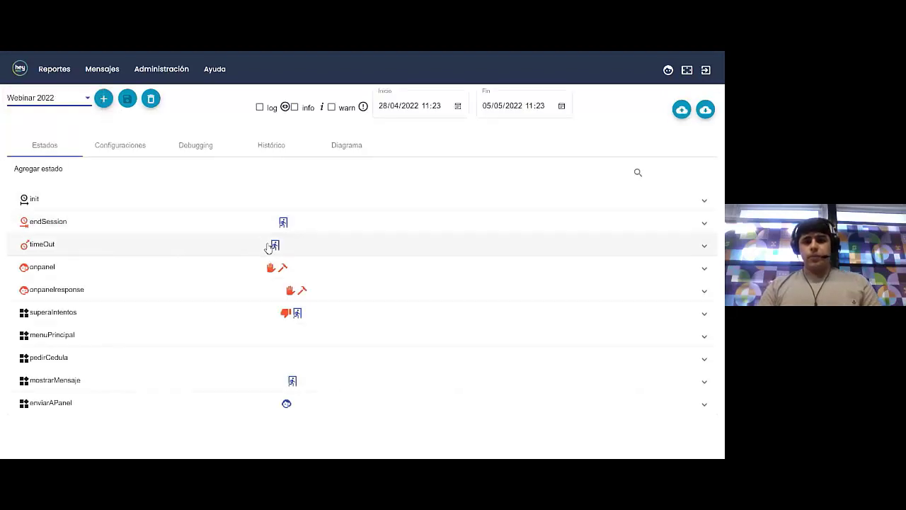
click(62, 105)
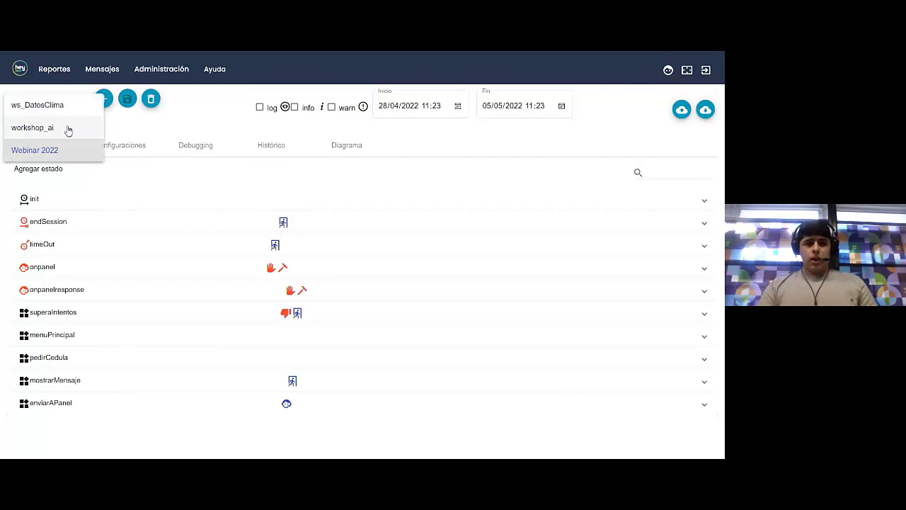
click(66, 130)
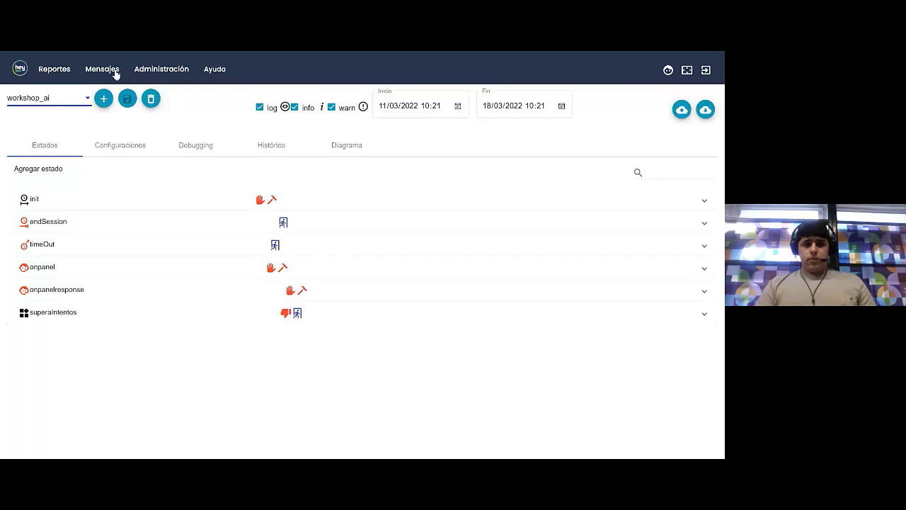
click(118, 153)
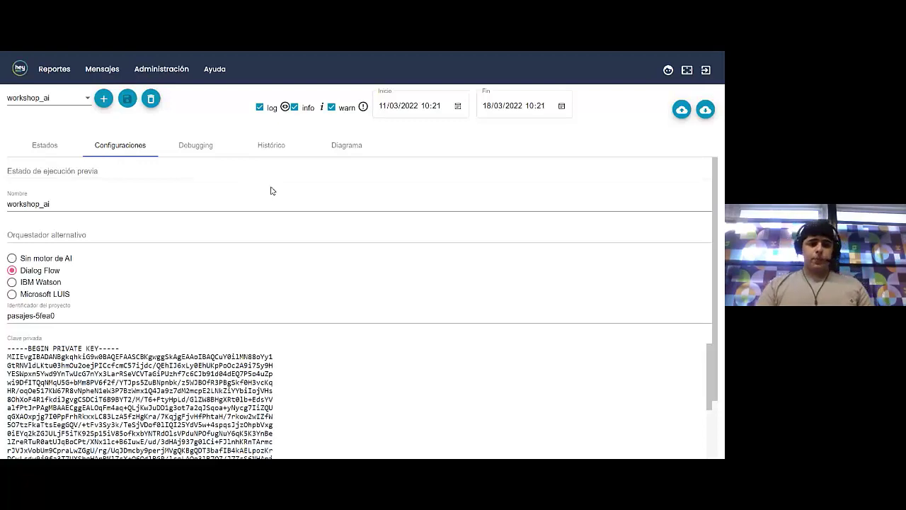
scroll(211, 223, down, 1)
scroll(210, 223, up, 1)
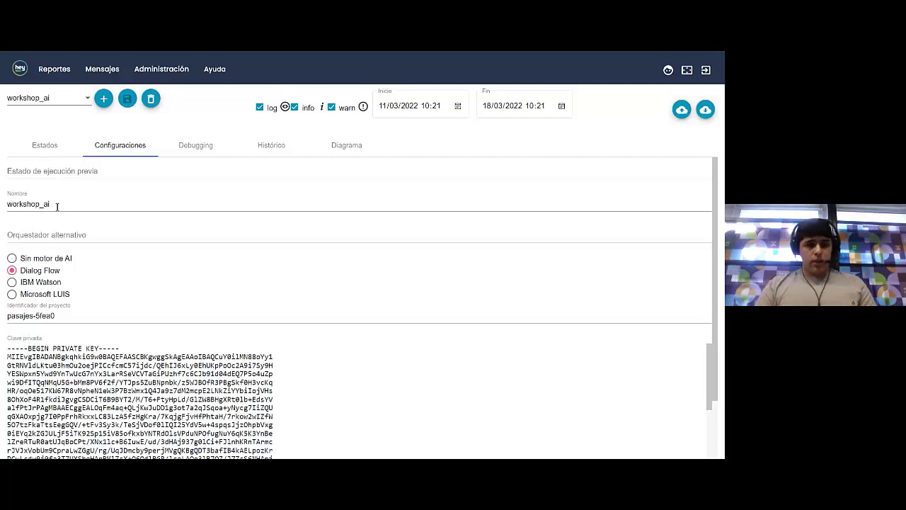
scroll(46, 236, down, 1)
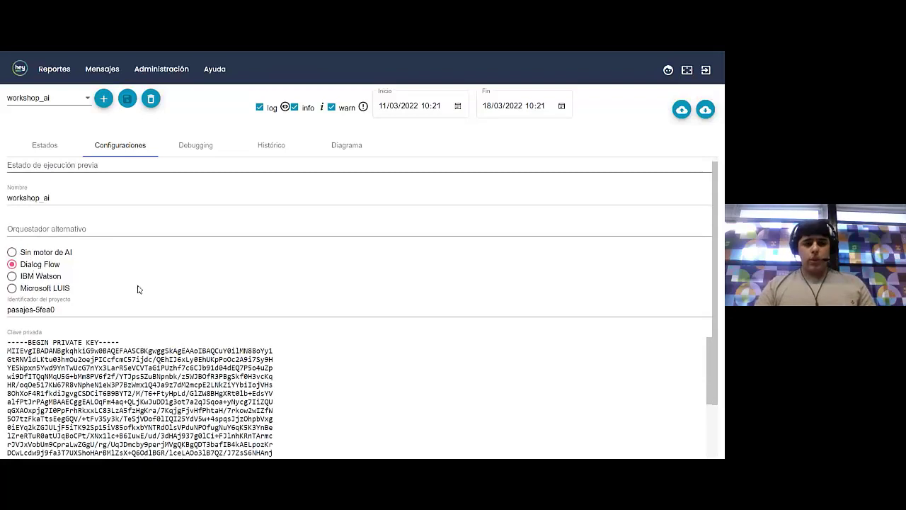
scroll(142, 276, down, 1)
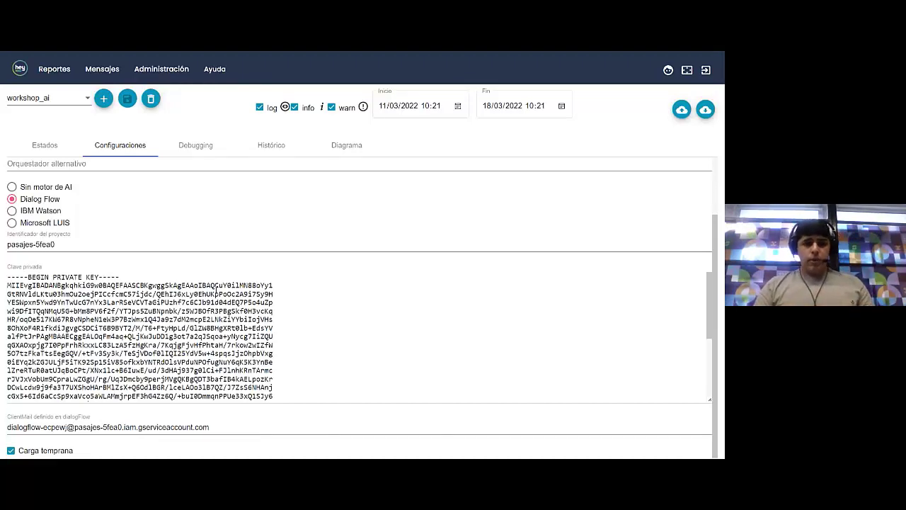
scroll(216, 293, up, 3)
scroll(216, 291, down, 2)
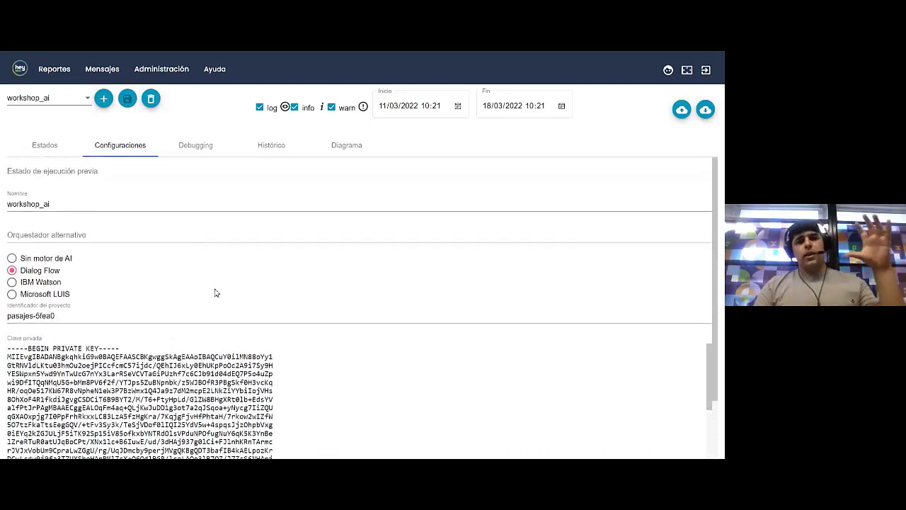
click(25, 150)
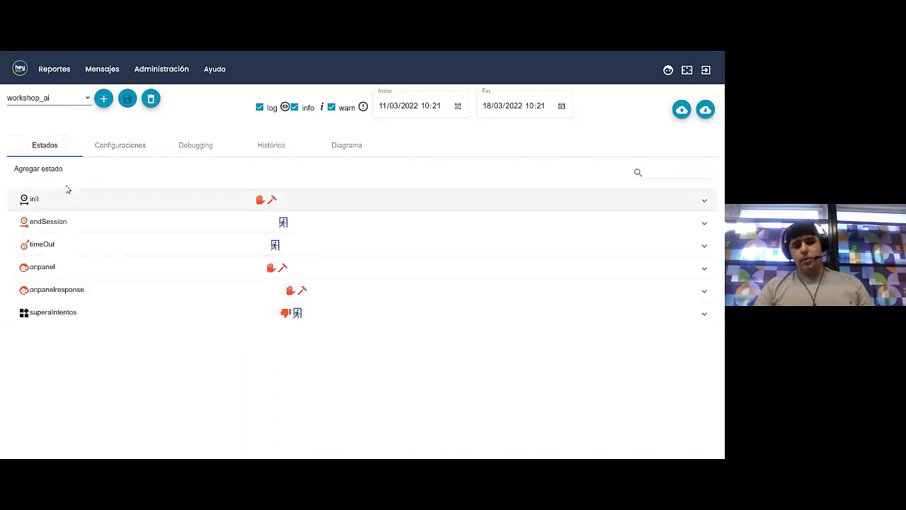
Expand the init state to inspect its details, then collapse it again
click(69, 198)
scroll(85, 354, down, 1)
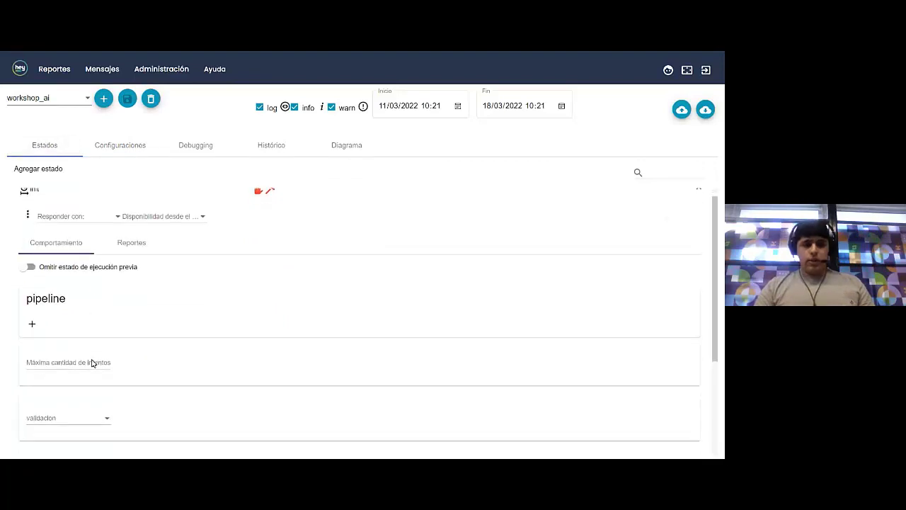
scroll(90, 269, up, 1)
click(99, 213)
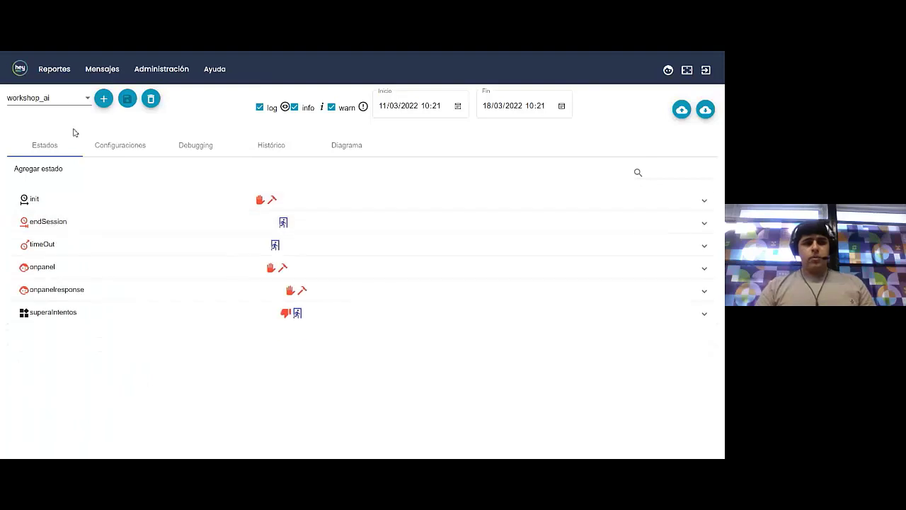
Load Webinar 2022 in the behaviour selector and switch to the Bonus track Sandbox Hey Now slide
click(67, 105)
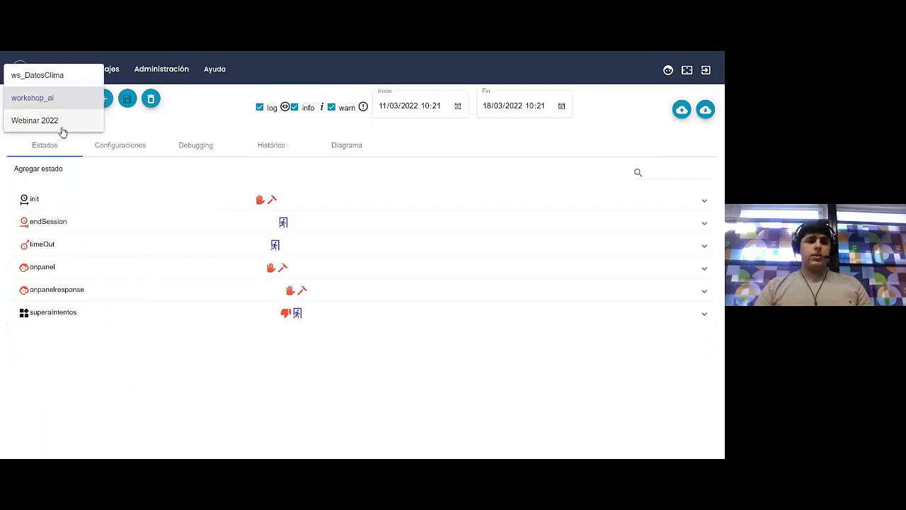
click(63, 130)
key(ctrl+a)
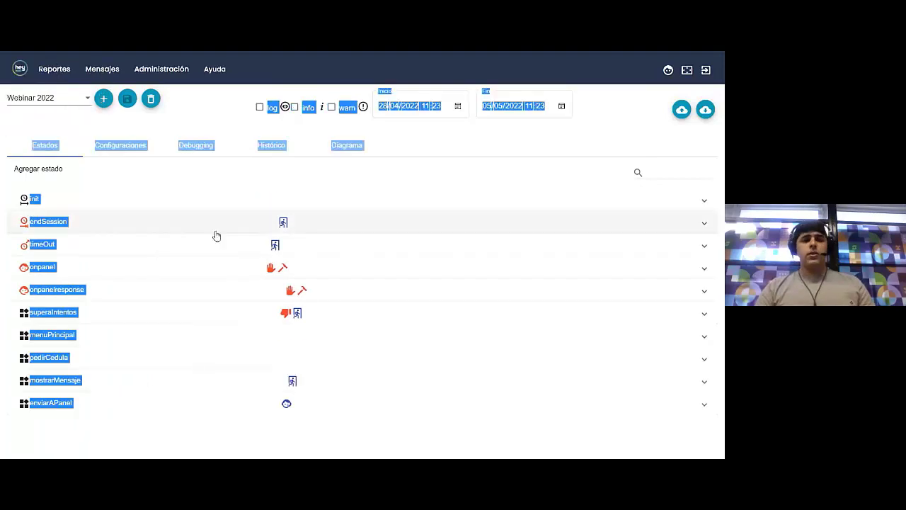
click(208, 184)
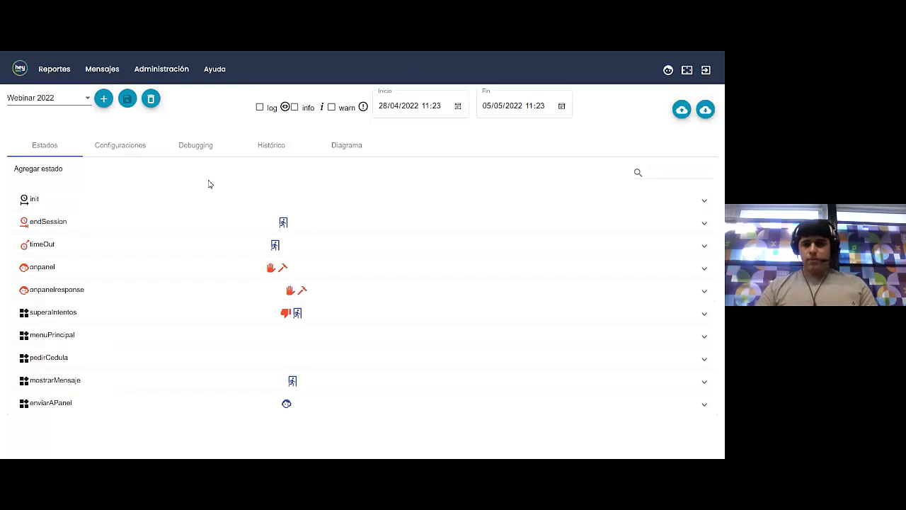
key(alt+Tab)
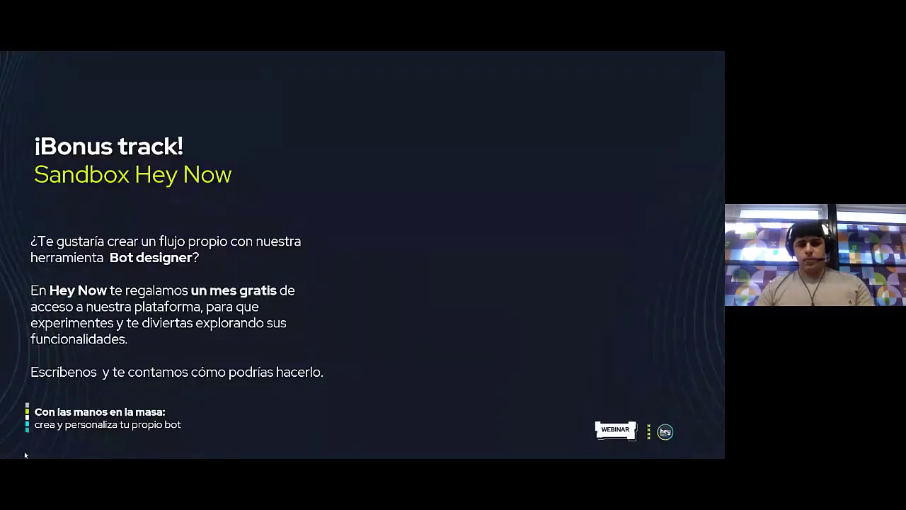